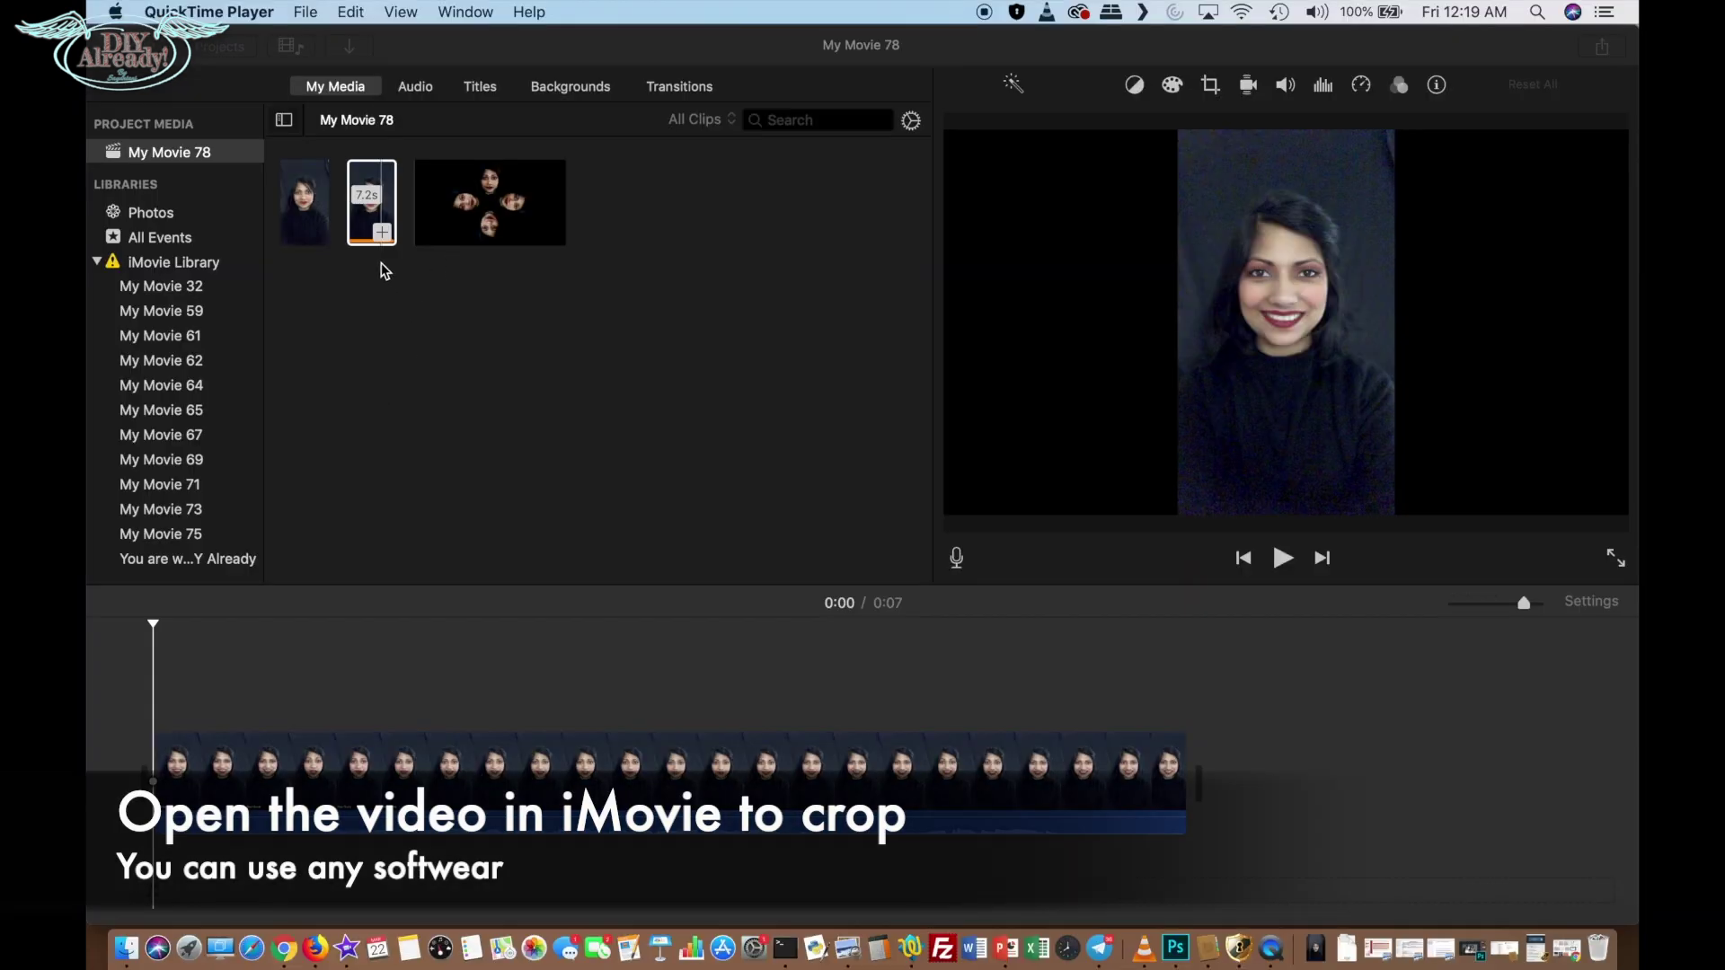
- Crop the clip tightly around the face, then drag the black point left to blacken the background
{"action": "left_click", "coordinate": [1210, 86]}
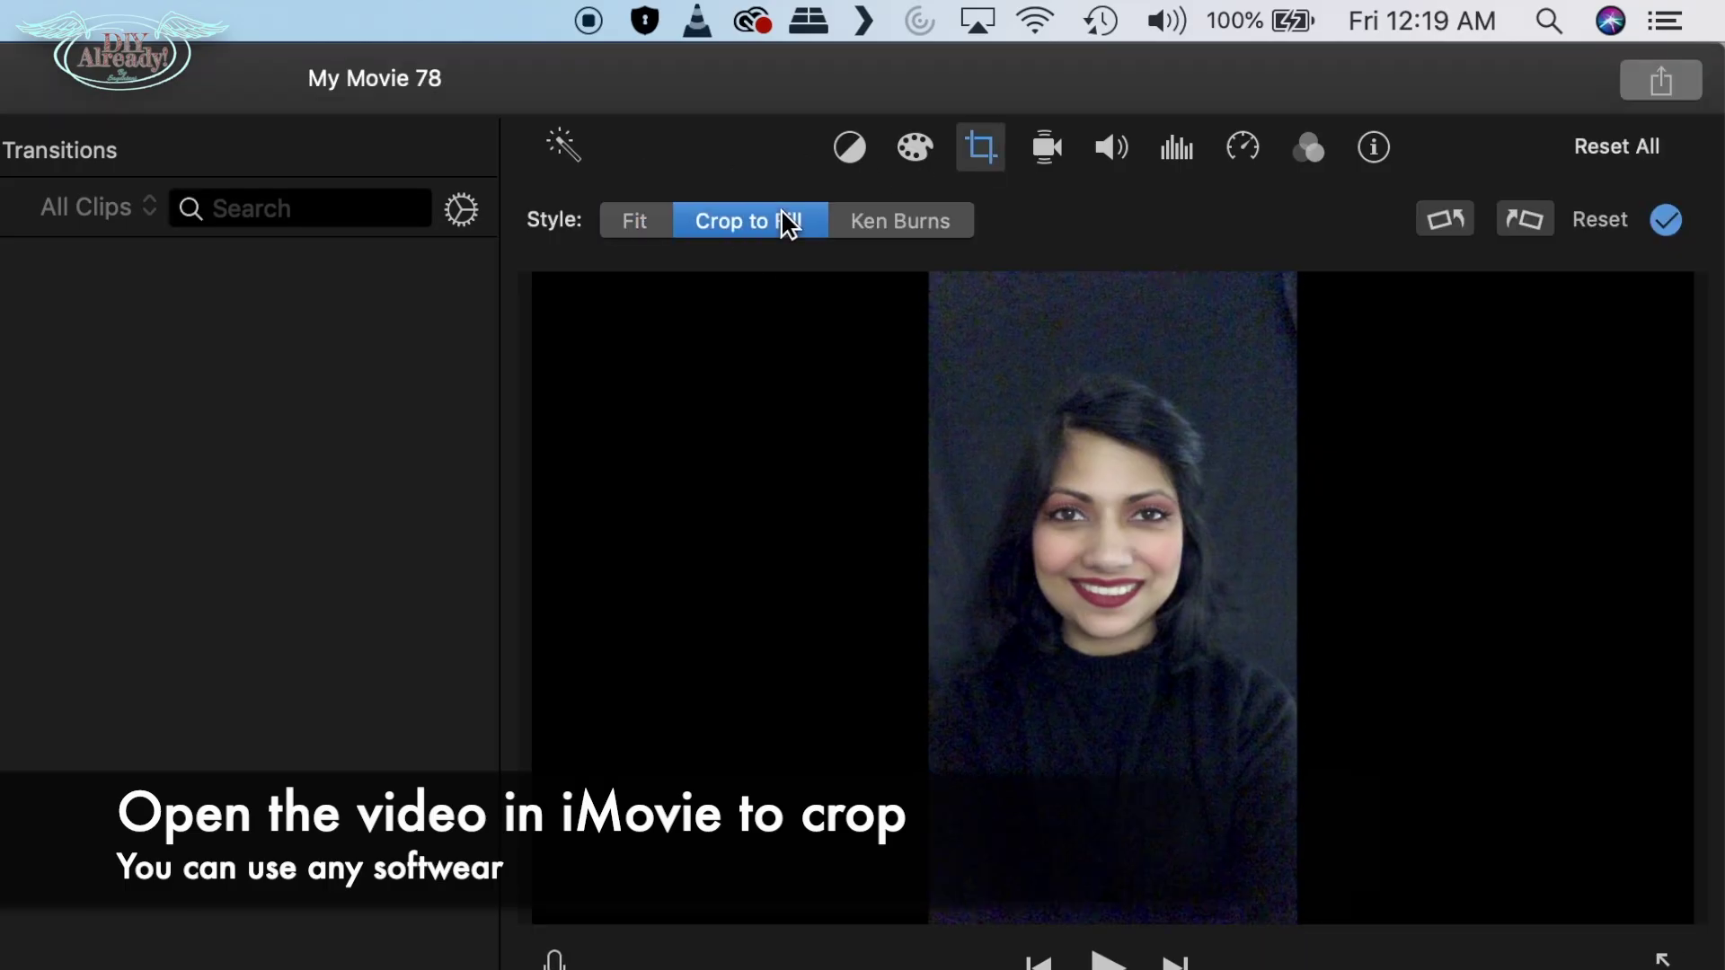
{"action": "left_click_drag", "start_coordinate": [951, 647], "coordinate": [855, 709]}
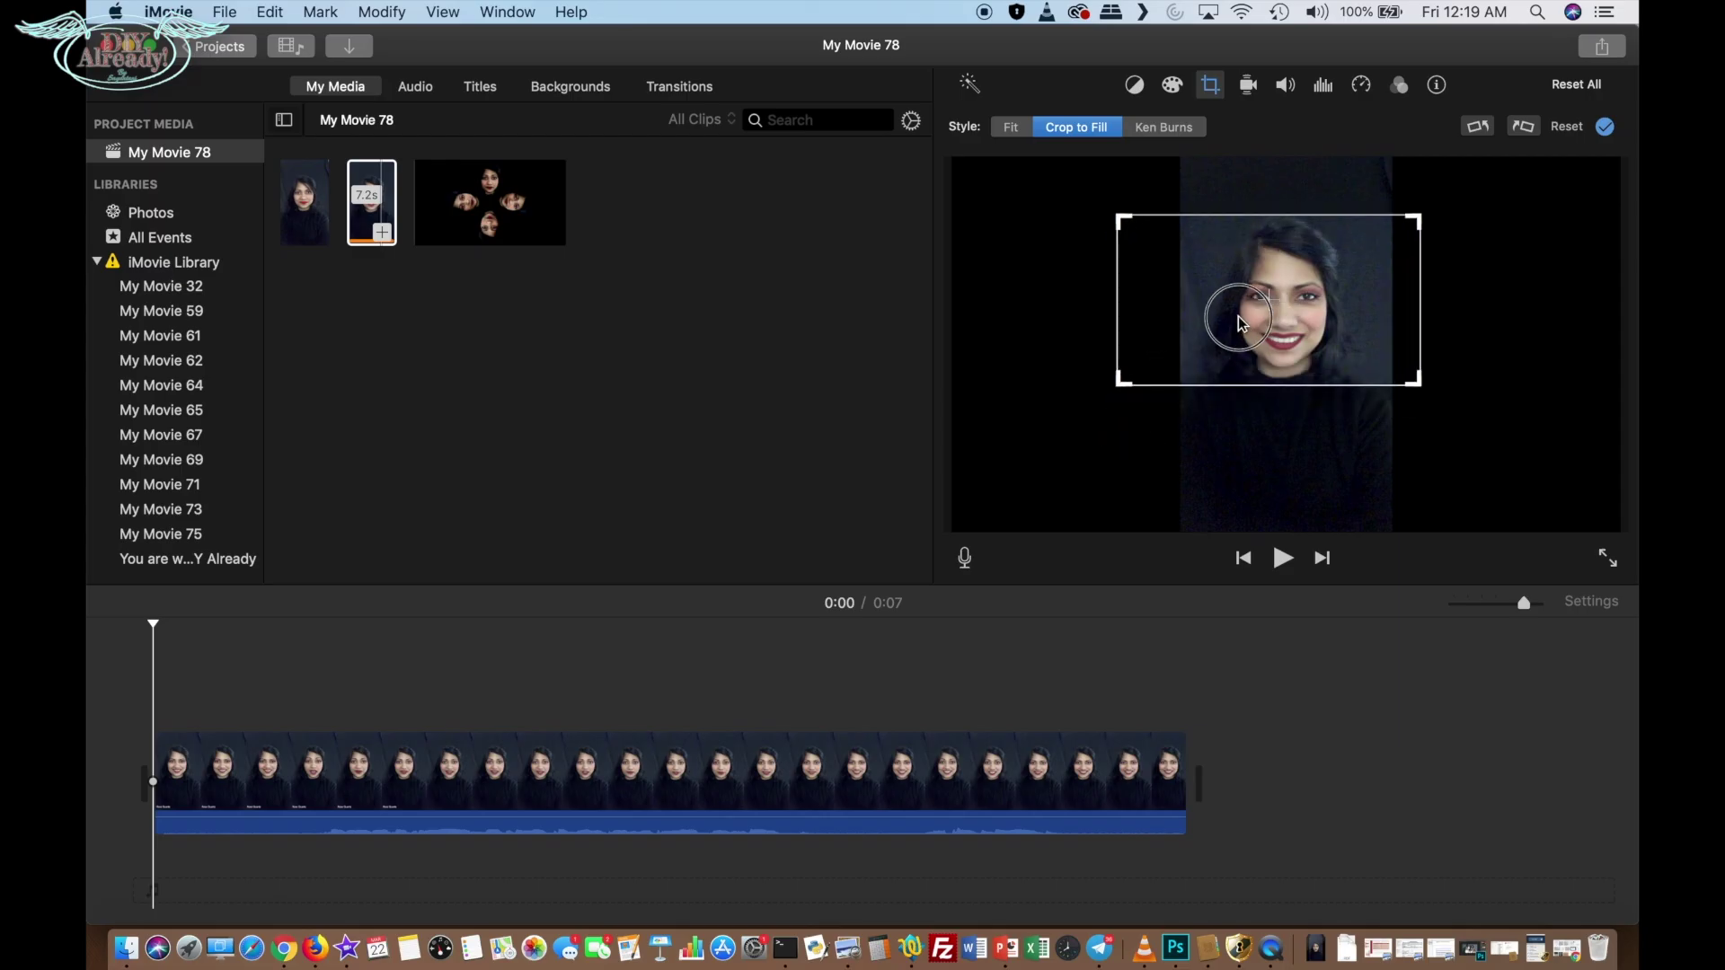
{"action": "left_click_drag", "start_coordinate": [1238, 318], "coordinate": [1249, 314]}
{"action": "left_click_drag", "start_coordinate": [1438, 387], "coordinate": [1458, 413]}
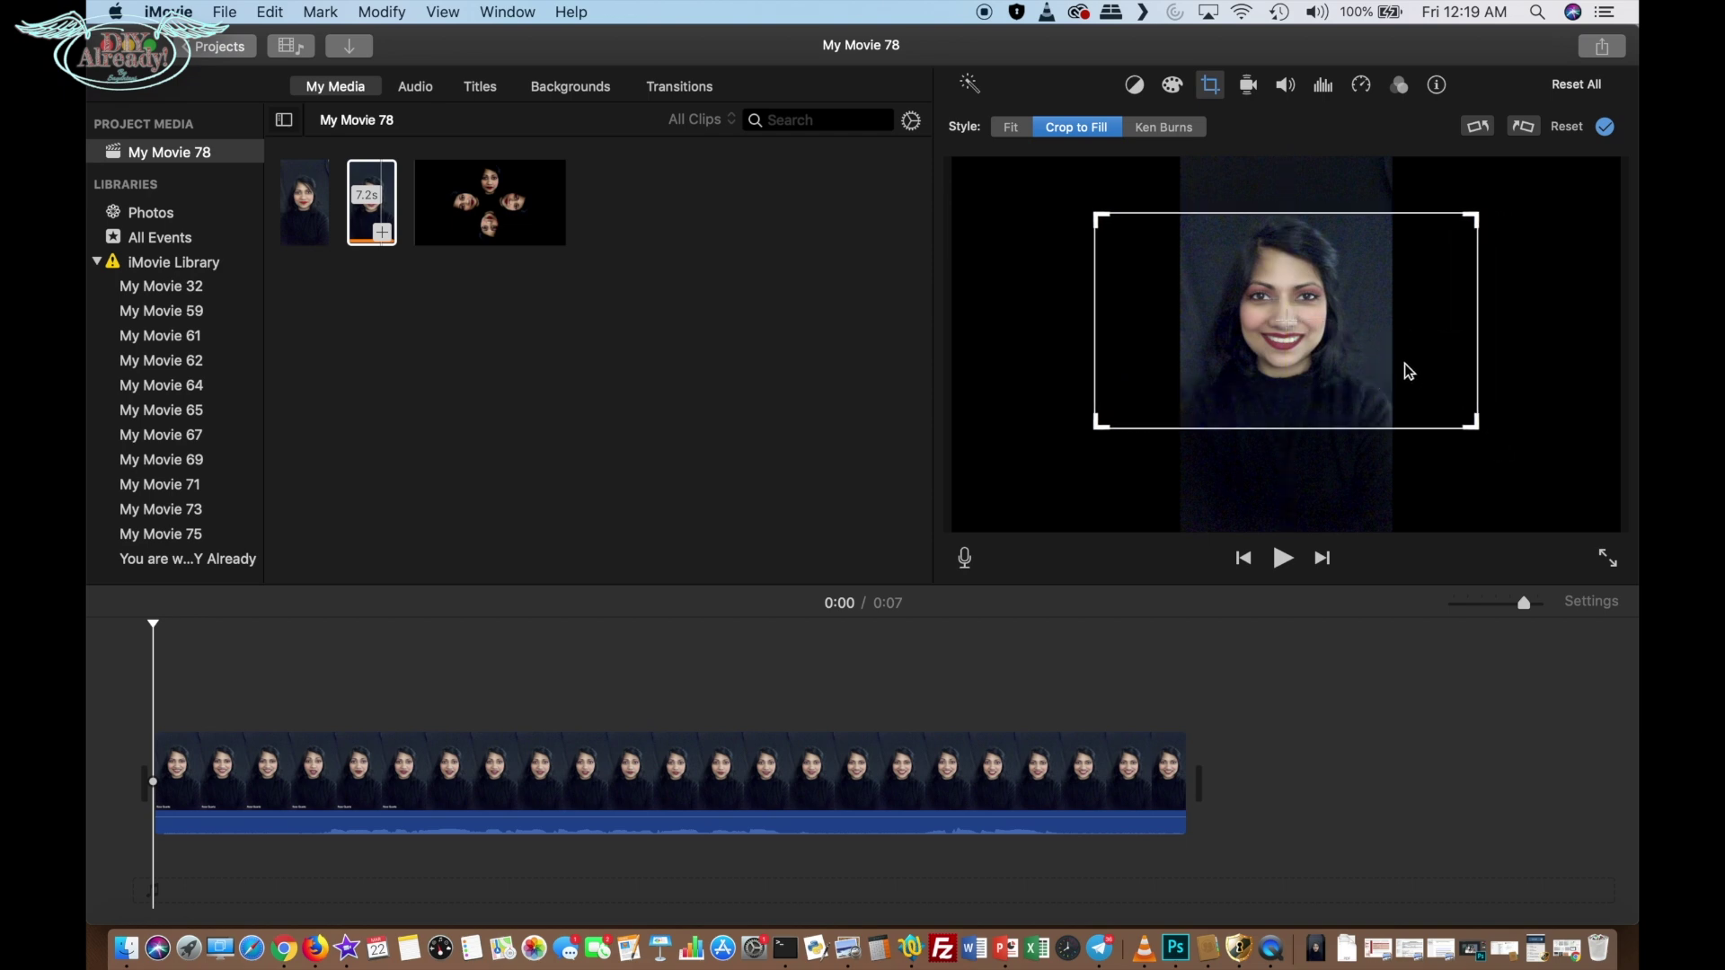
{"action": "key", "text": "Return"}
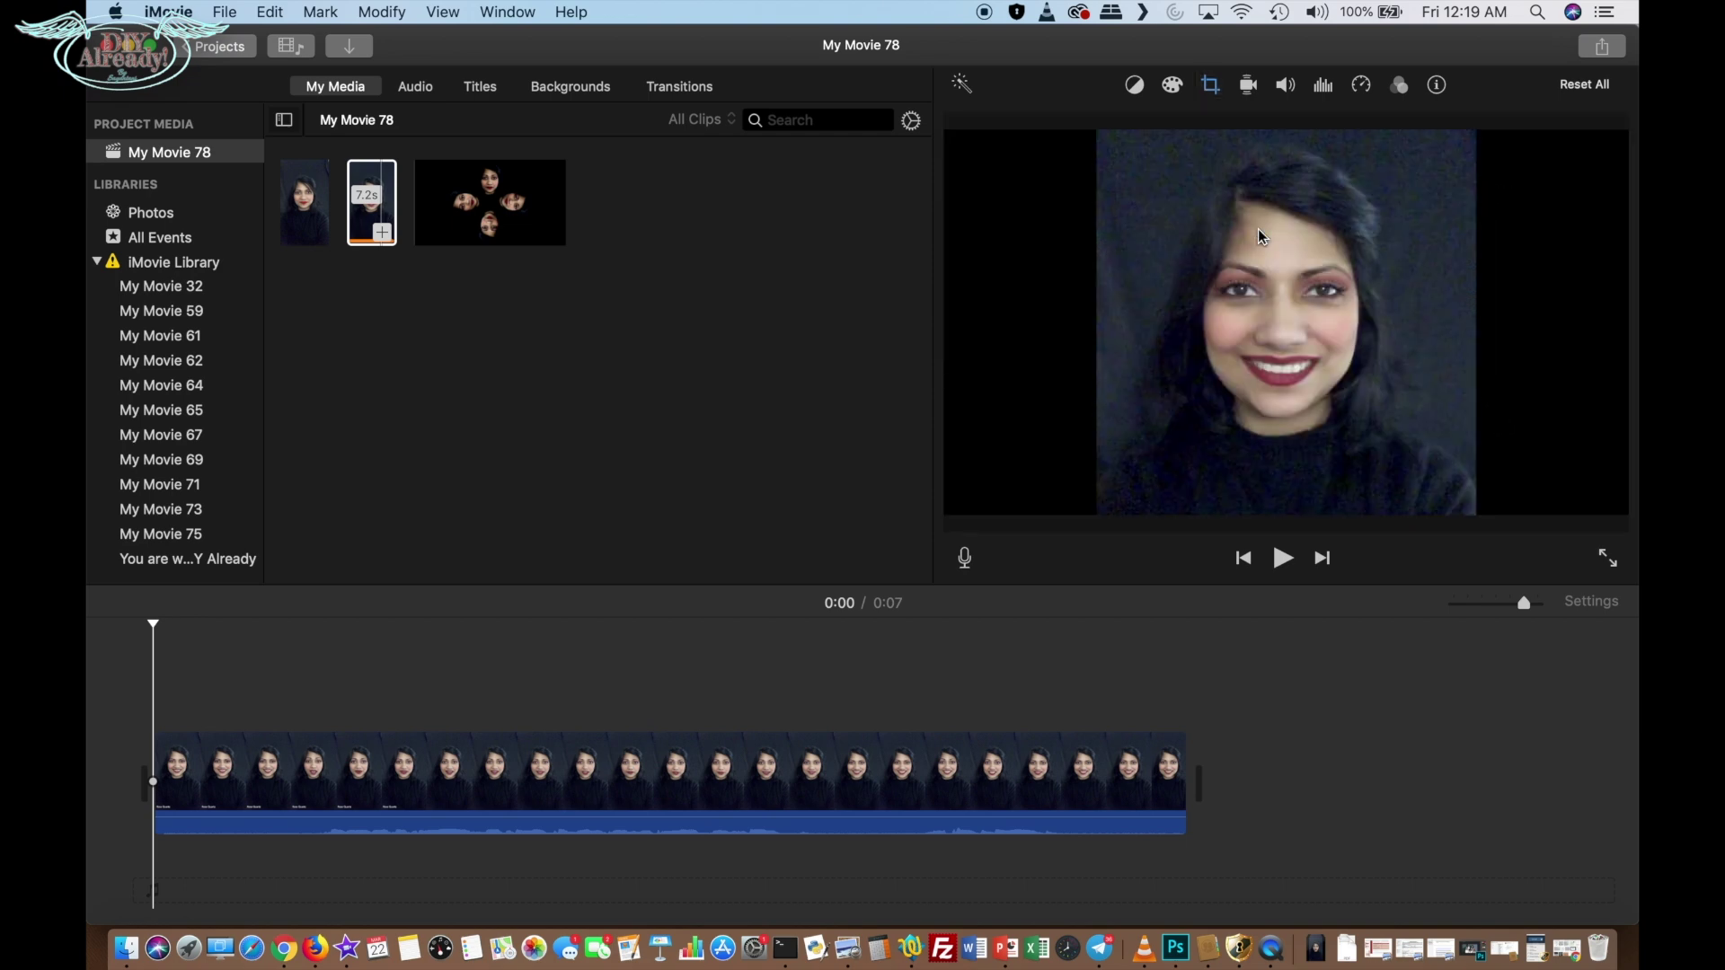
{"action": "left_click", "coordinate": [1172, 85]}
{"action": "left_click_drag", "start_coordinate": [998, 128], "coordinate": [963, 130]}
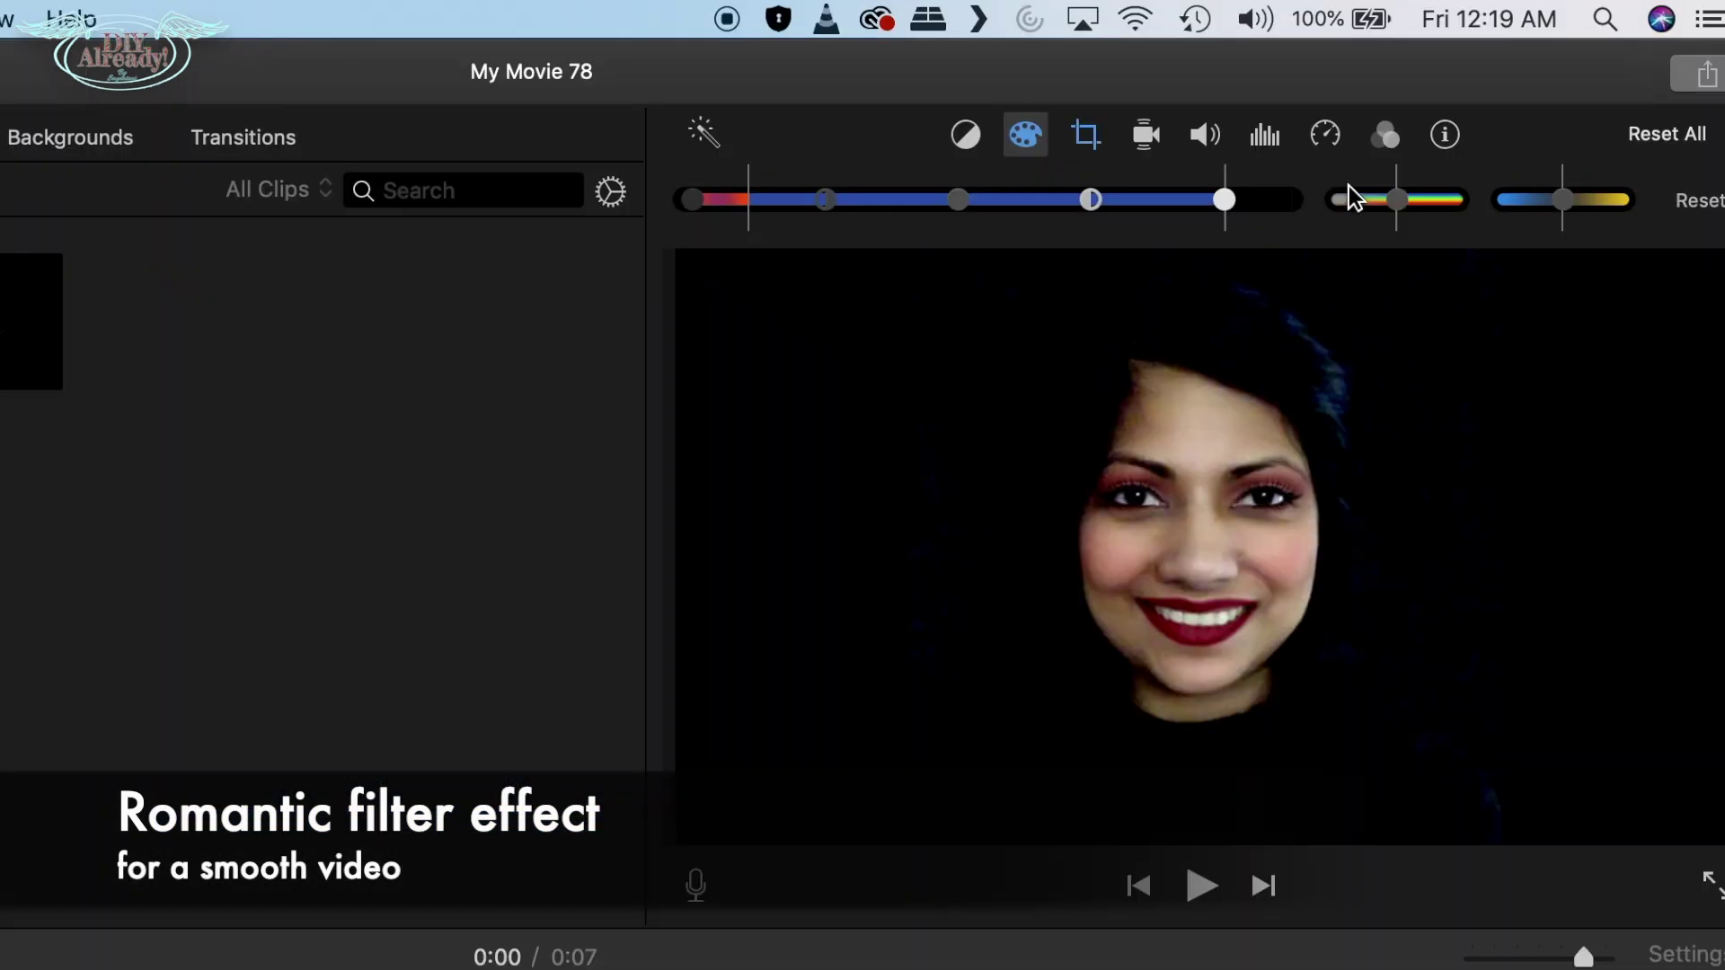
- Apply the Romantic clip filter and the Small Room audio effect to the clip
{"action": "left_click", "coordinate": [1399, 85]}
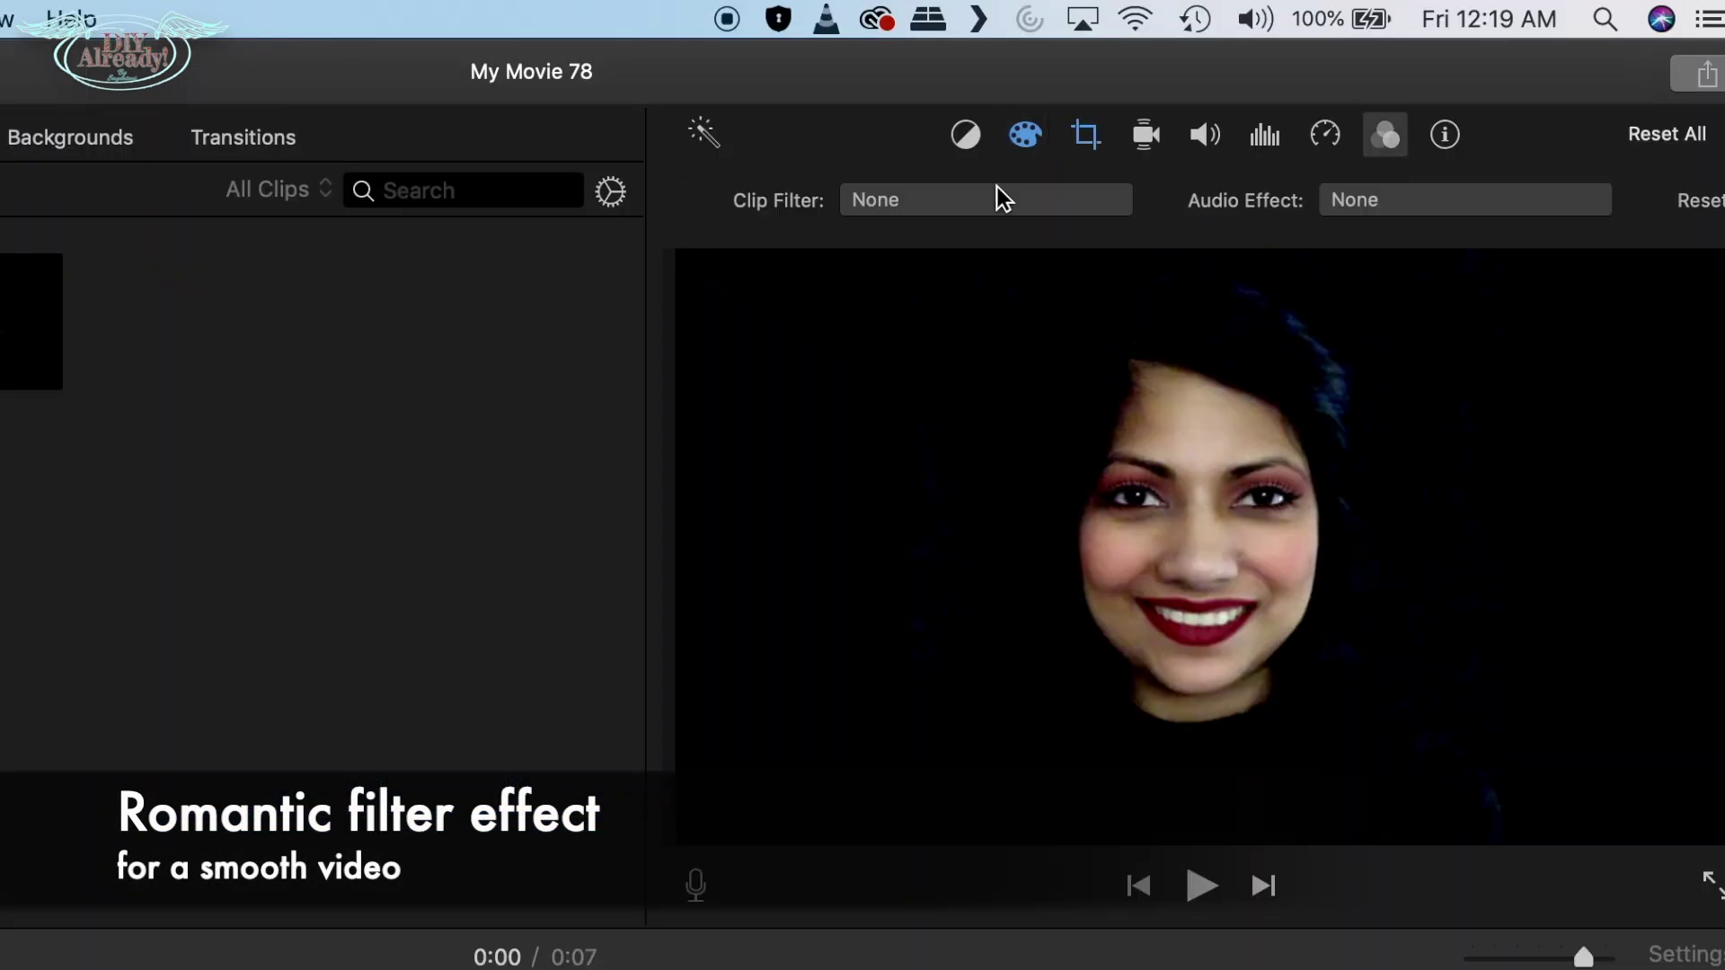
{"action": "left_click", "coordinate": [995, 186]}
{"action": "left_click", "coordinate": [52, 415]}
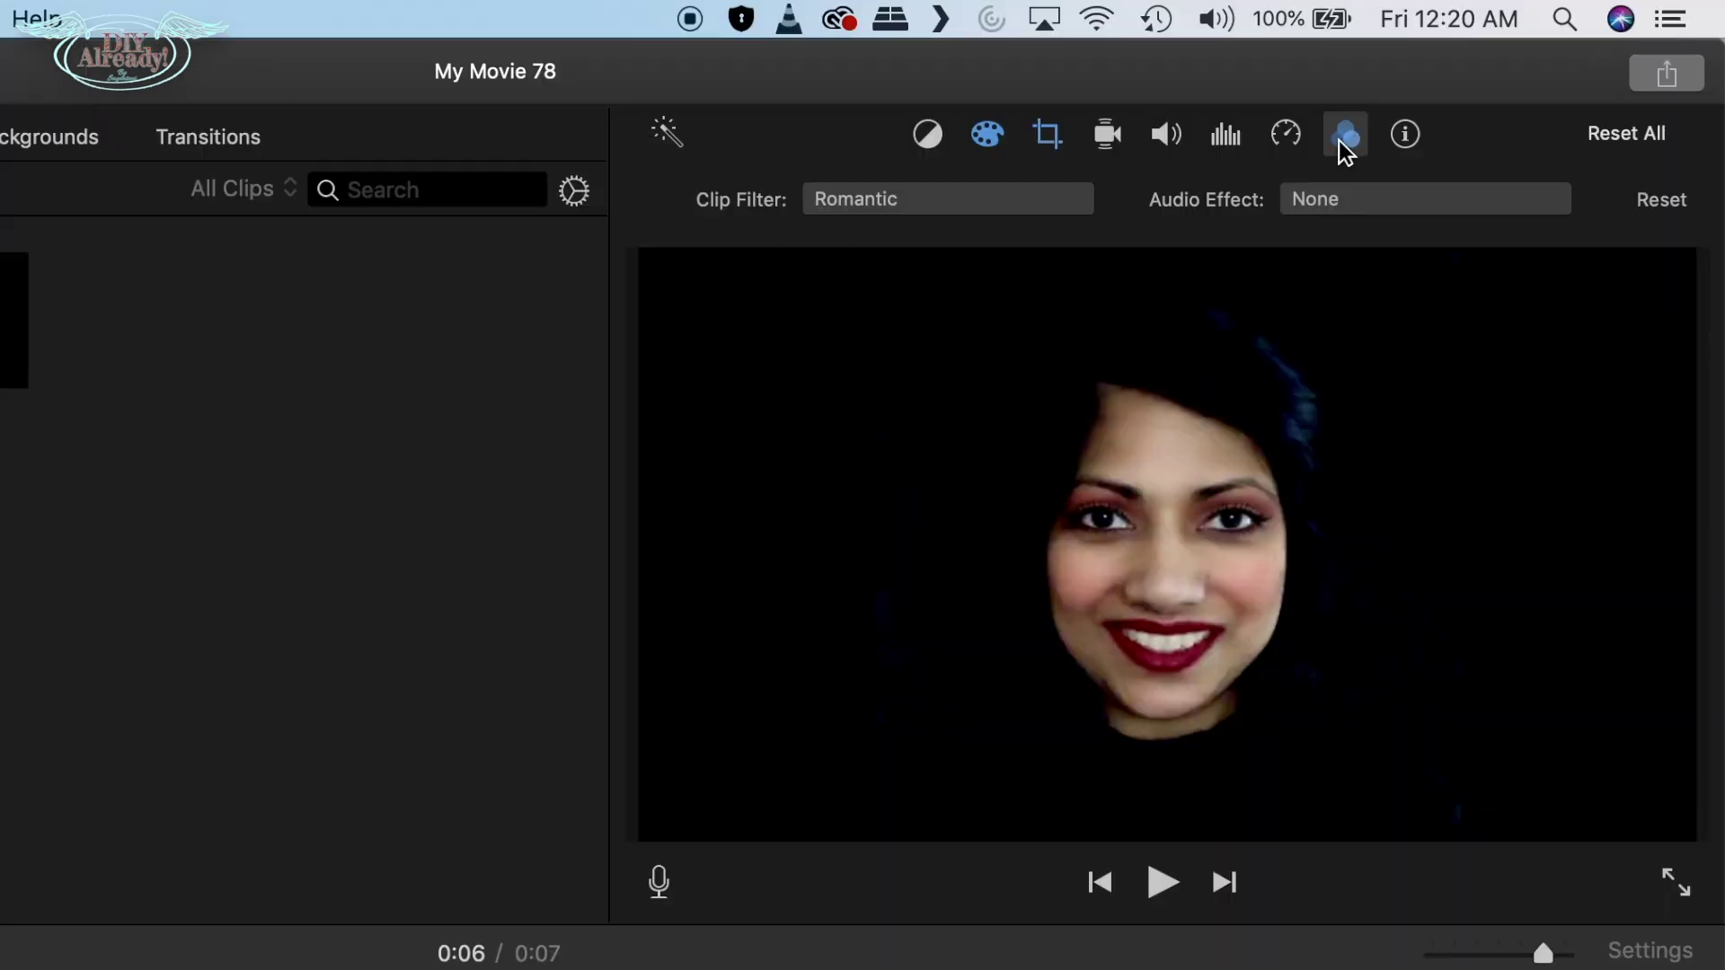
{"action": "left_click", "coordinate": [1358, 199]}
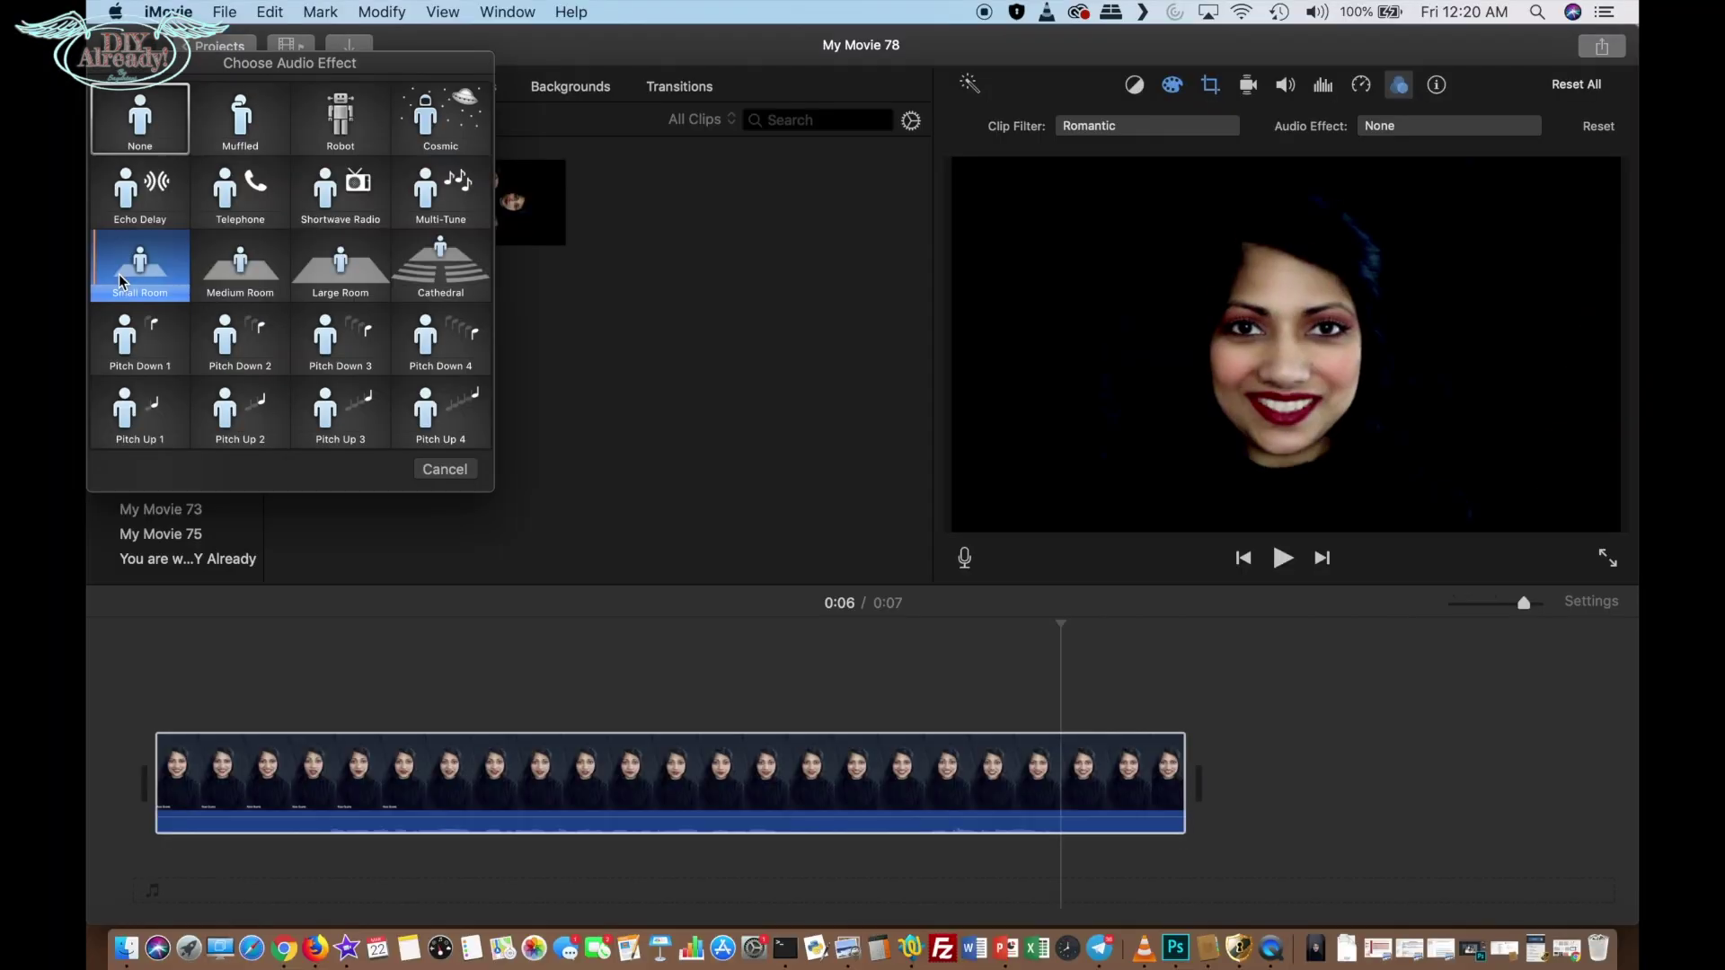
{"action": "left_click", "coordinate": [43, 387]}
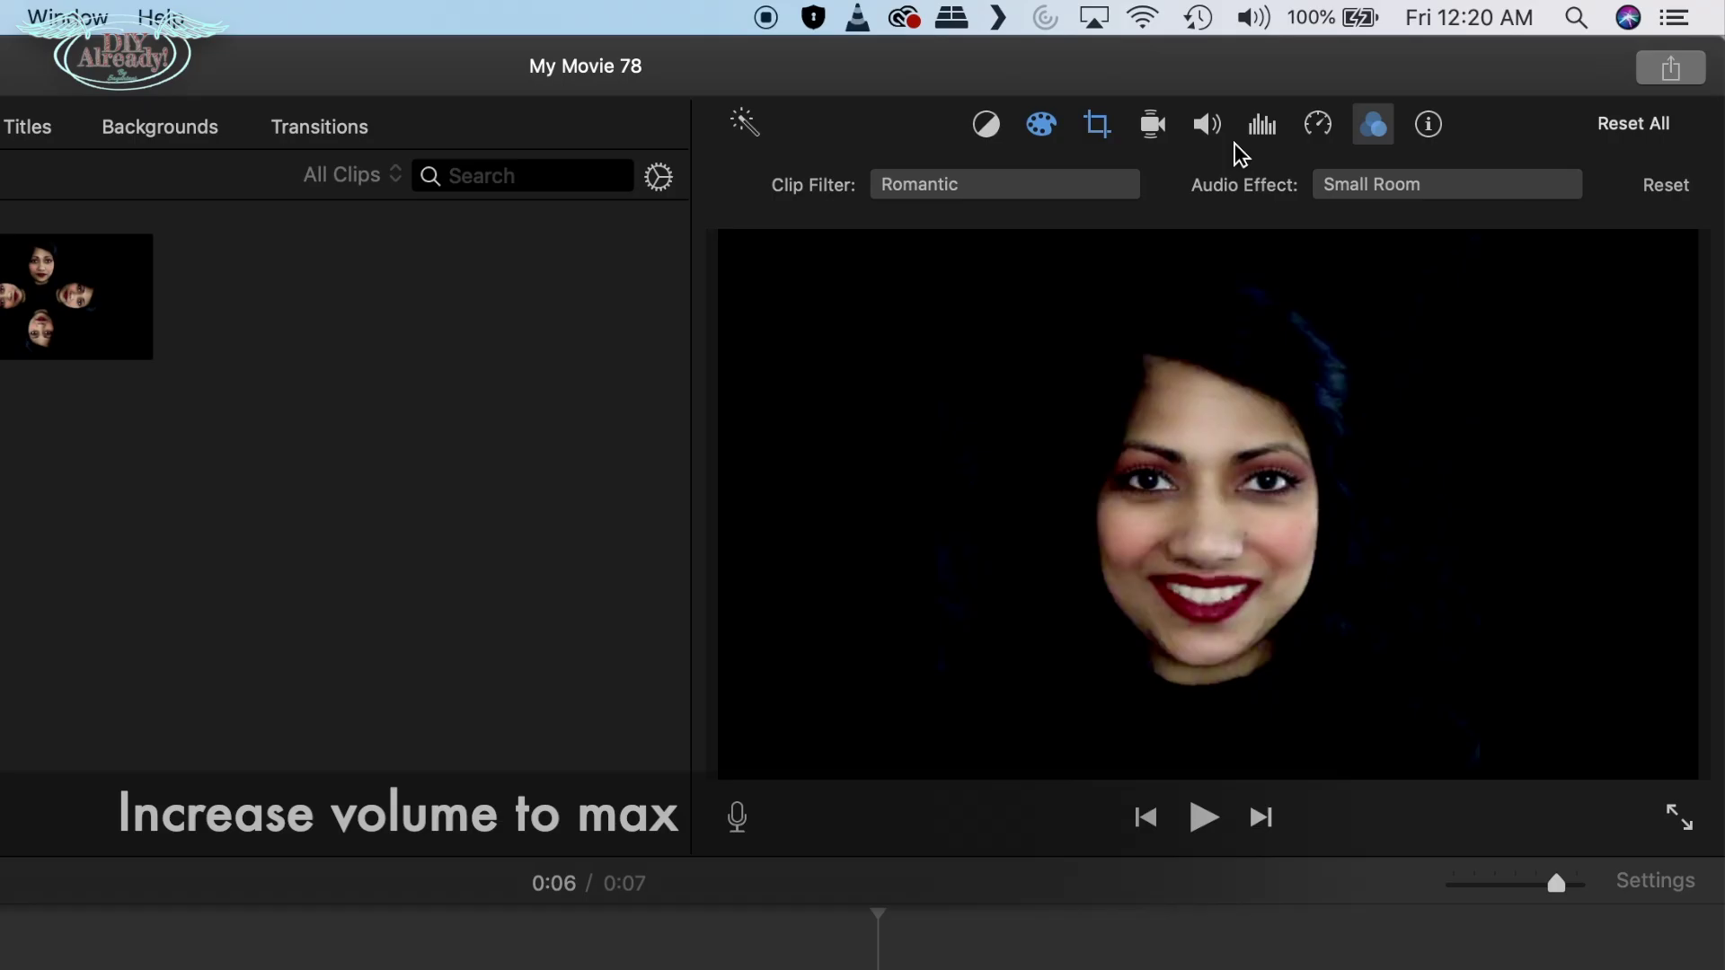
- Raise the clip volume to 400%, set the equalizer to Voice Enhance, and play it back
{"action": "left_click", "coordinate": [1202, 130]}
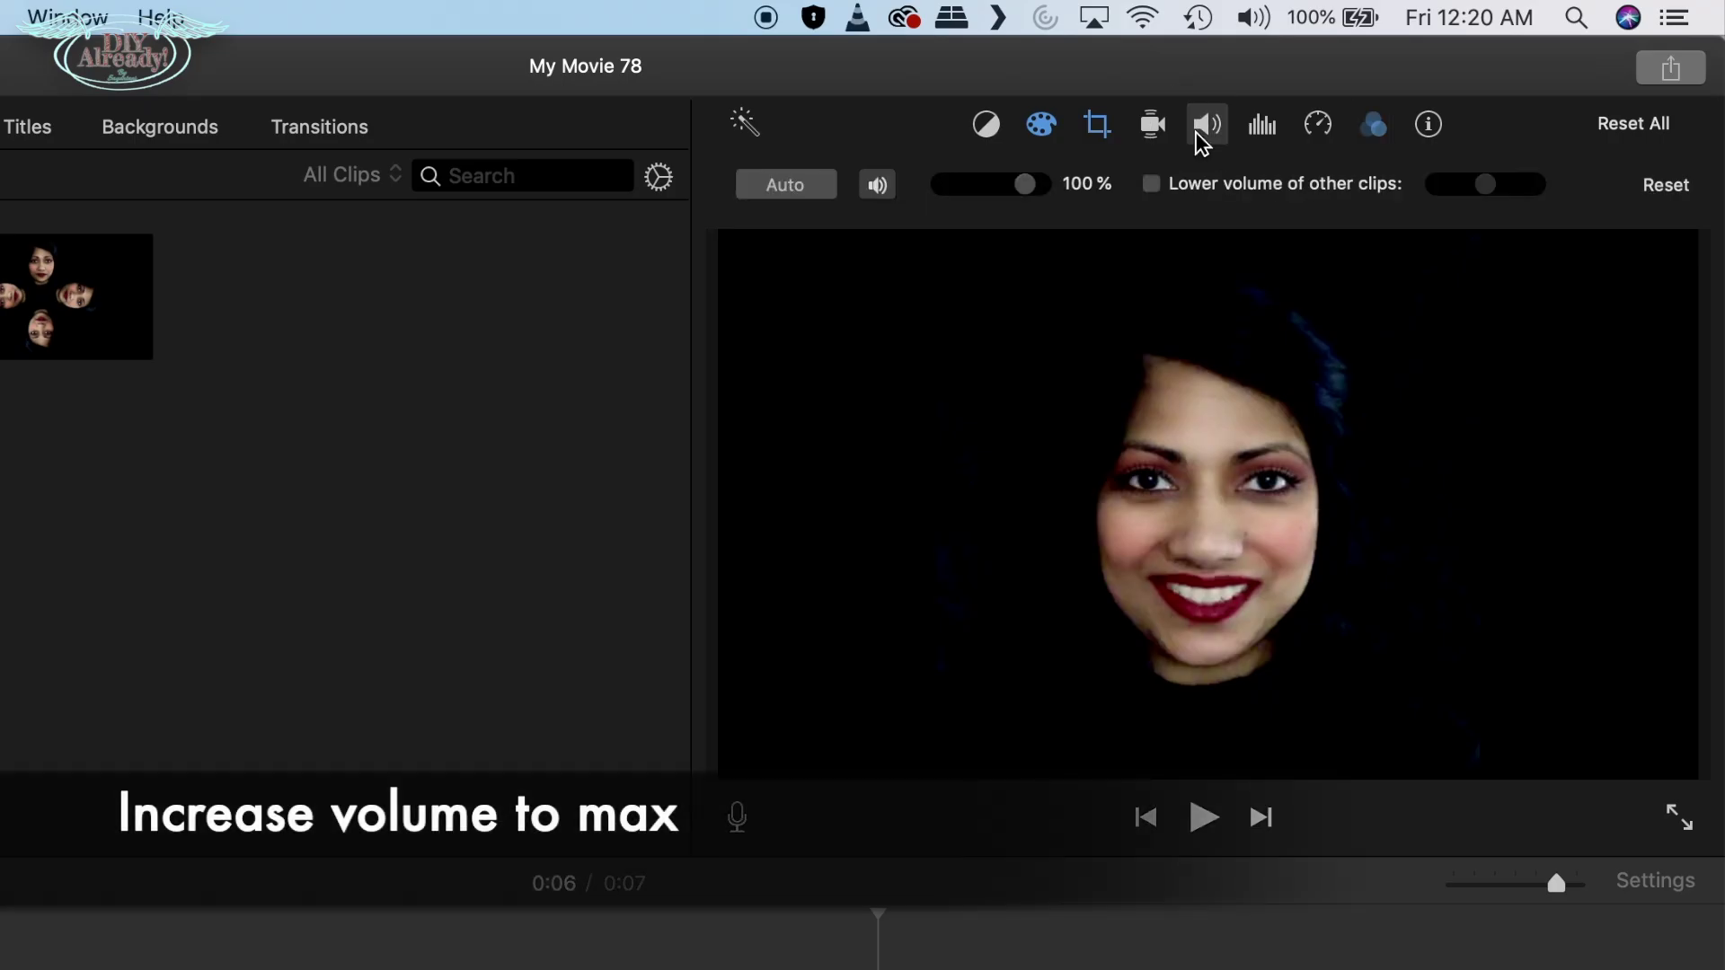
{"action": "left_click_drag", "start_coordinate": [1036, 198], "coordinate": [1113, 212]}
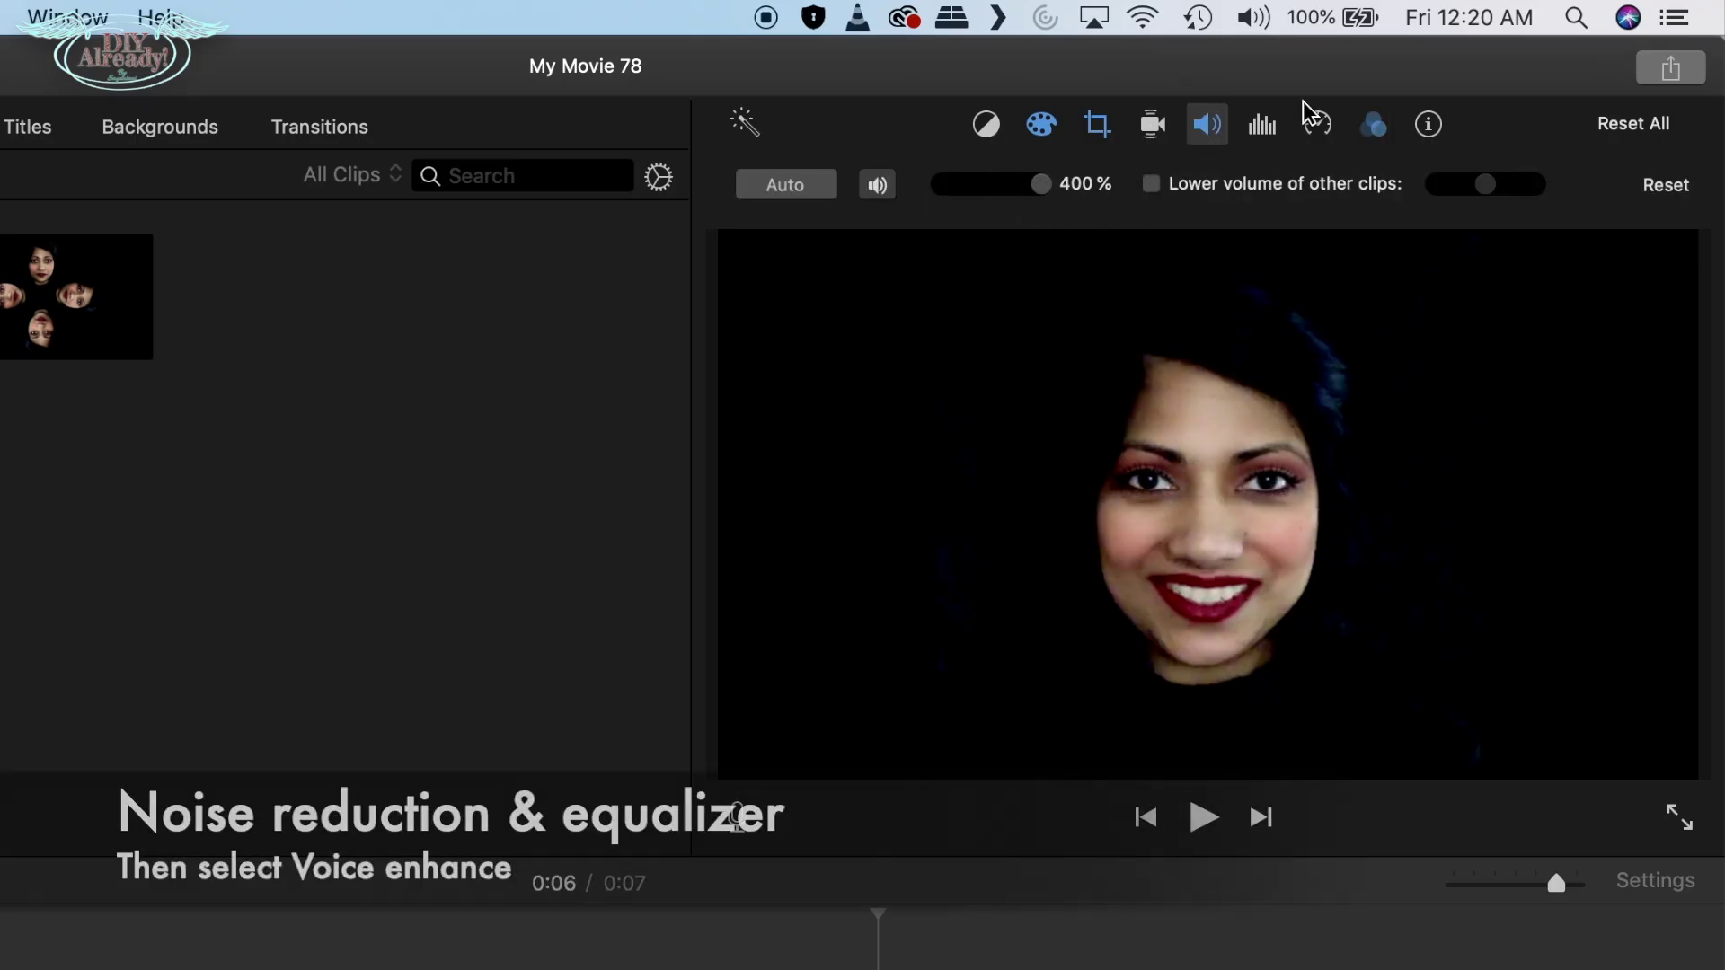
{"action": "left_click", "coordinate": [1262, 126]}
{"action": "left_click", "coordinate": [1368, 193]}
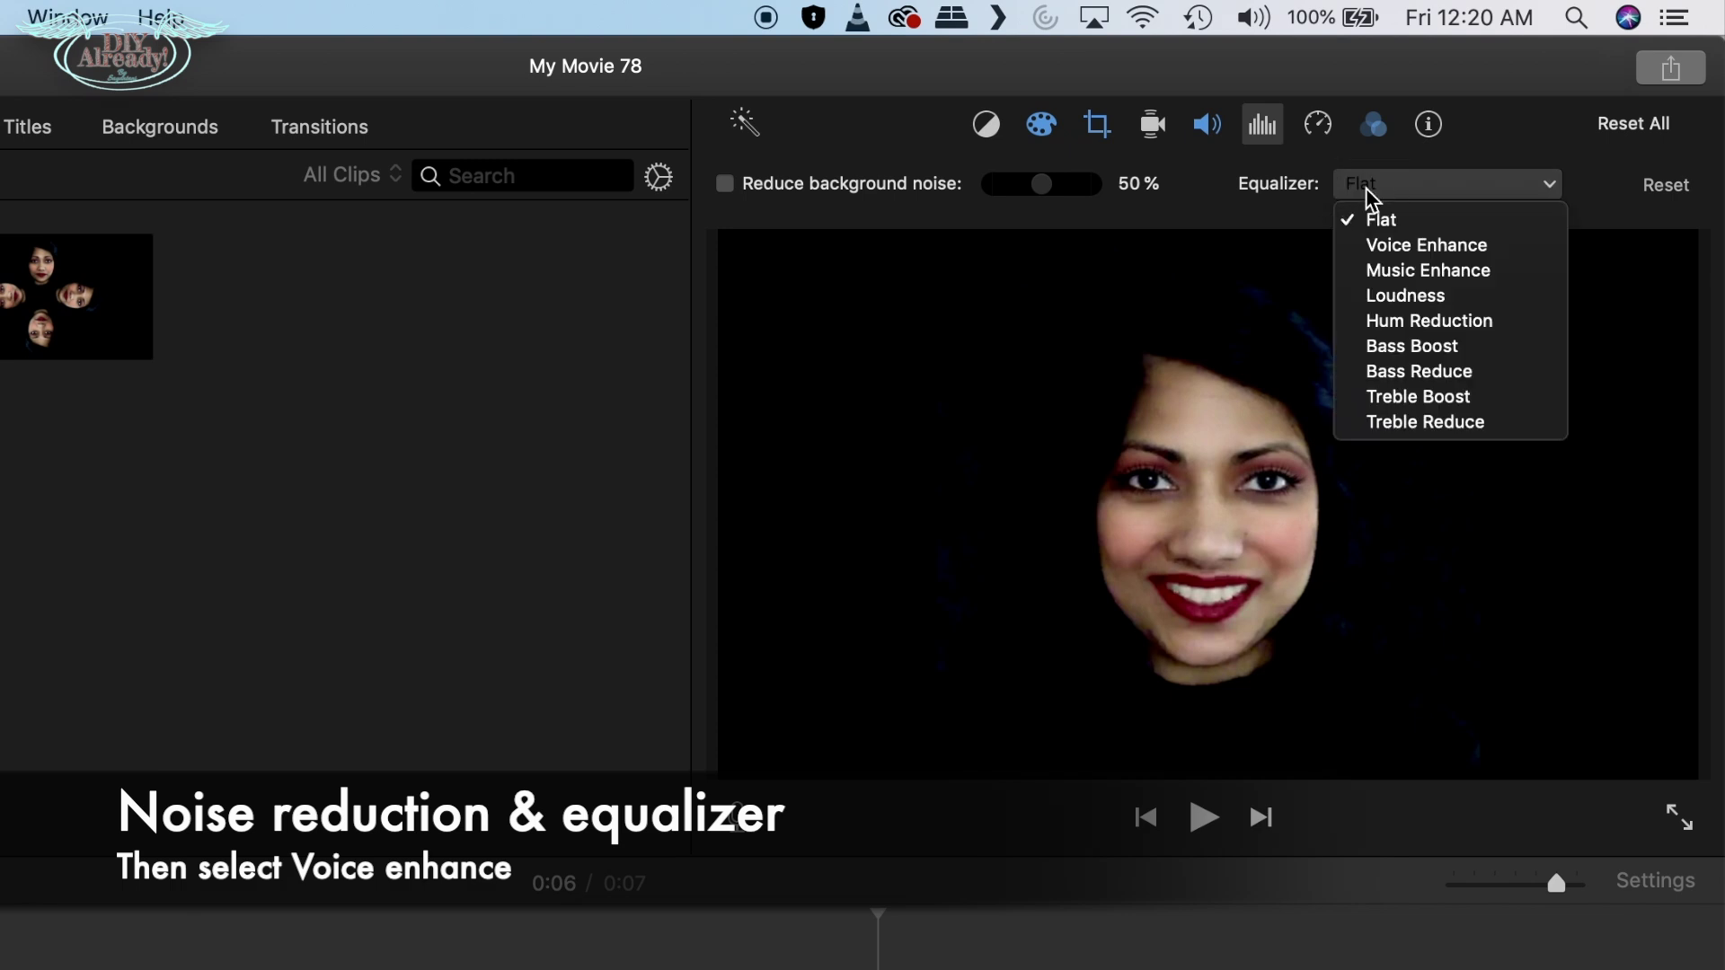
{"action": "left_click", "coordinate": [1355, 253]}
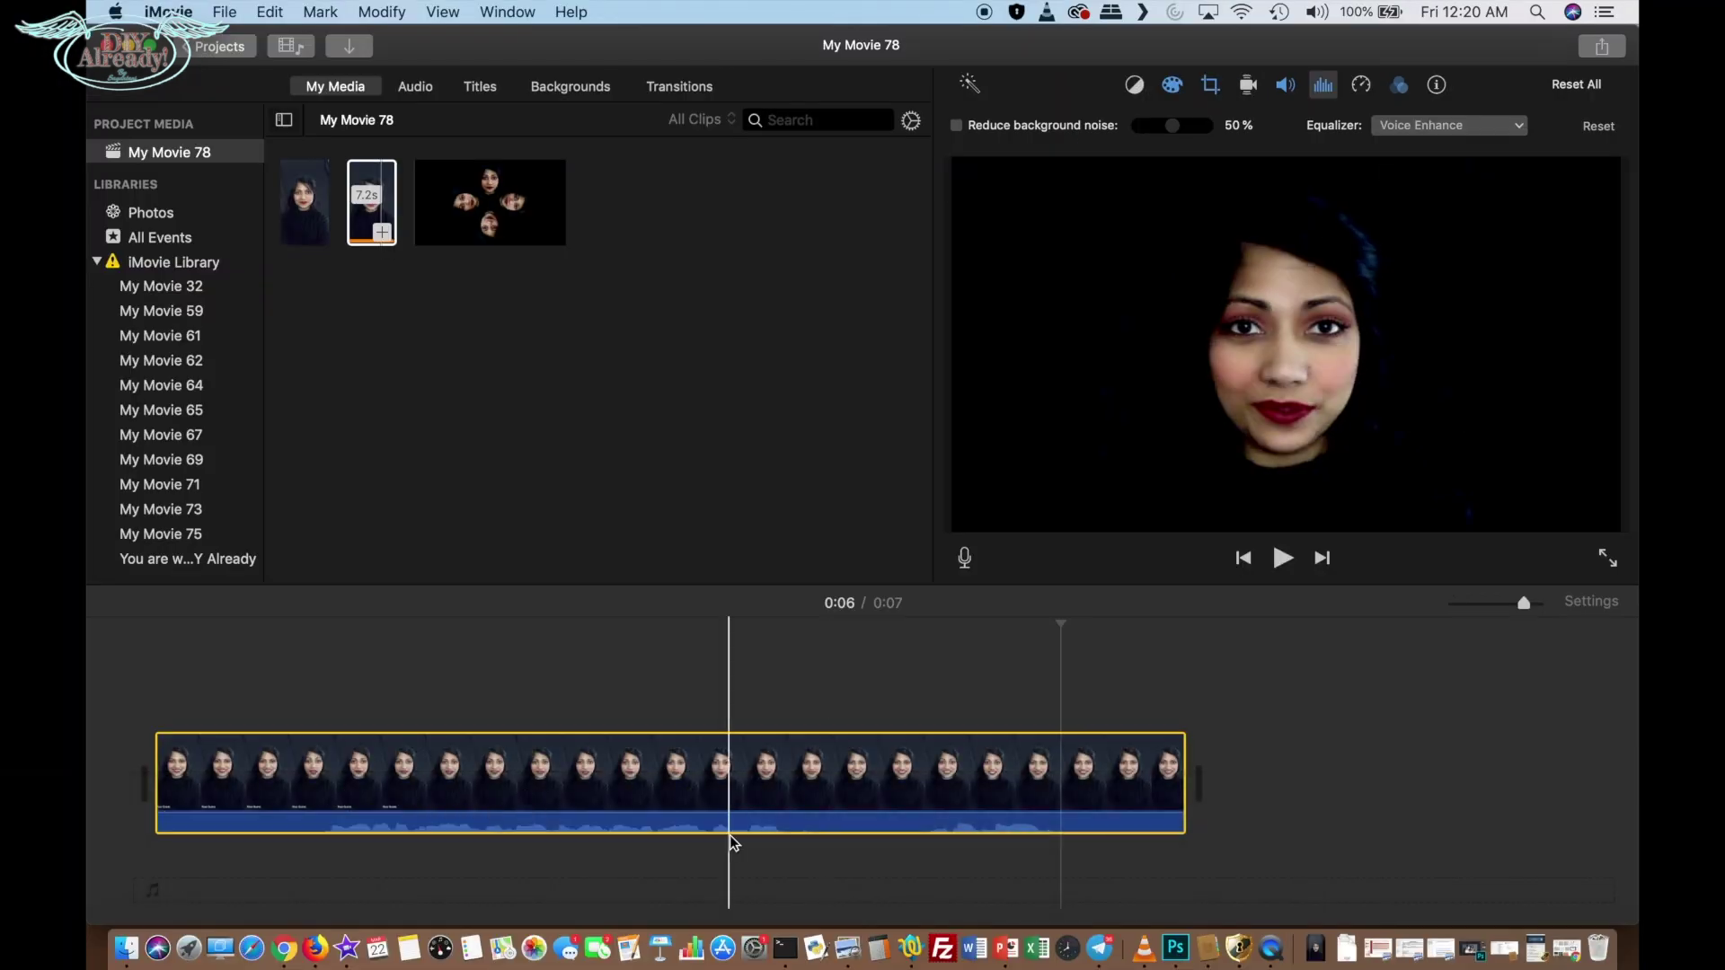
{"action": "key", "text": "space"}
{"action": "key", "text": "XF86AudioRaiseVolume"}
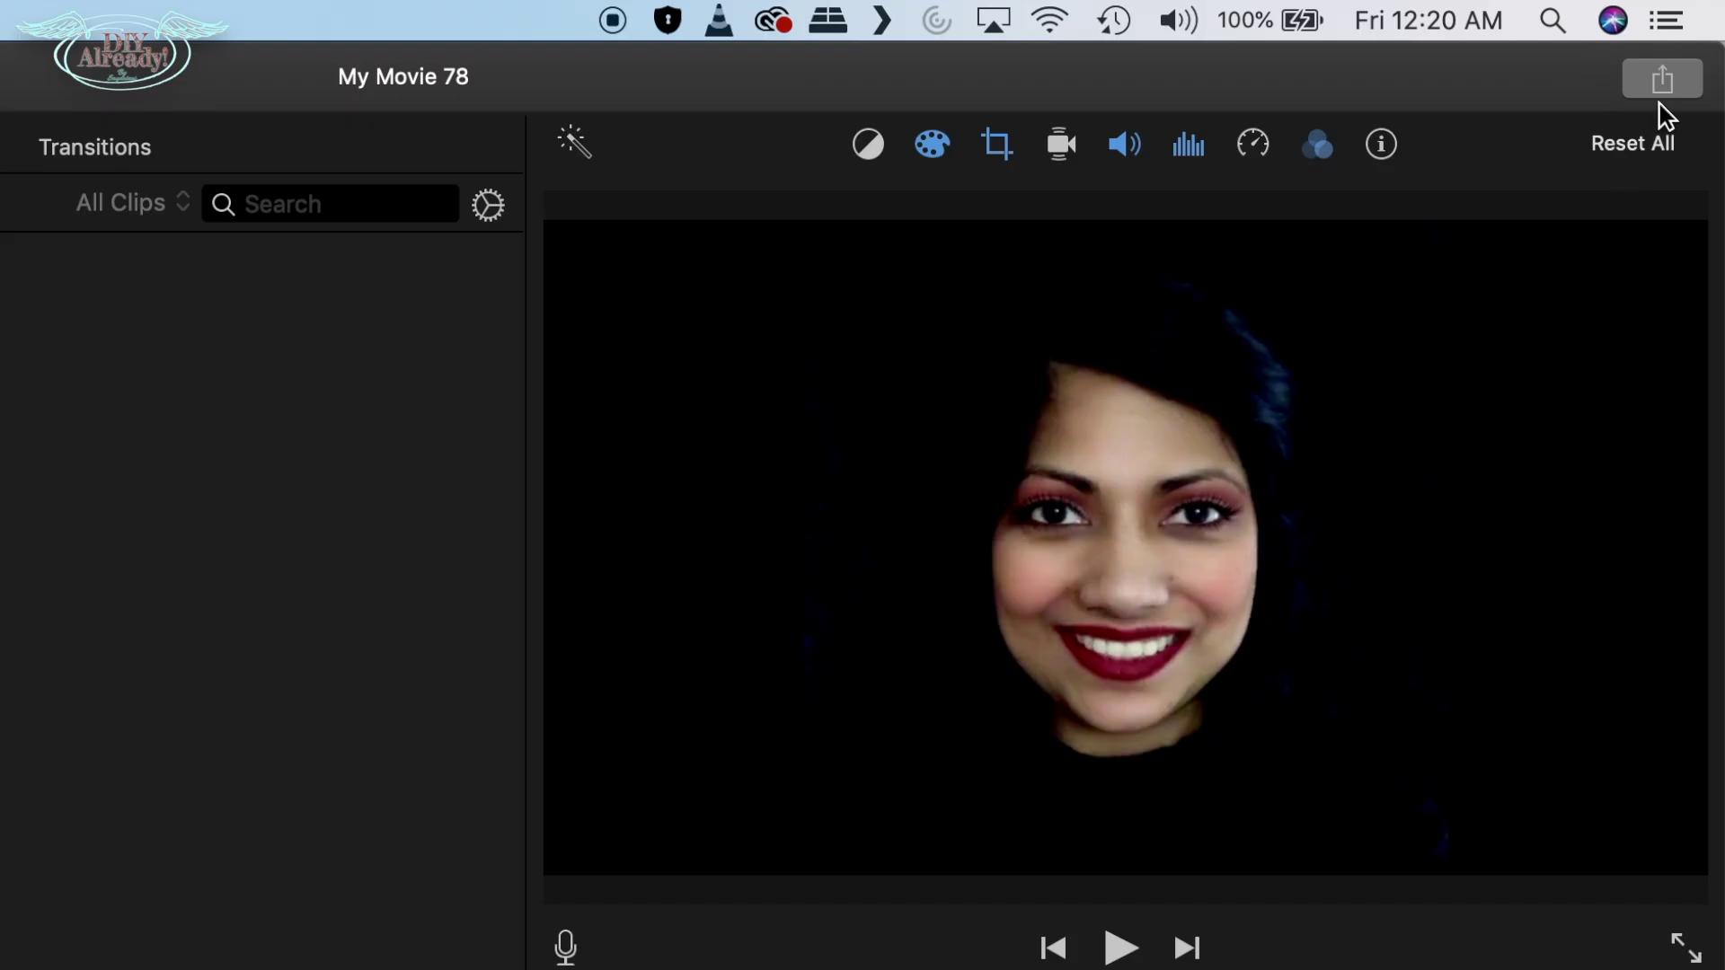
- Export the movie to a file named Holoface
{"action": "left_click", "coordinate": [1677, 81]}
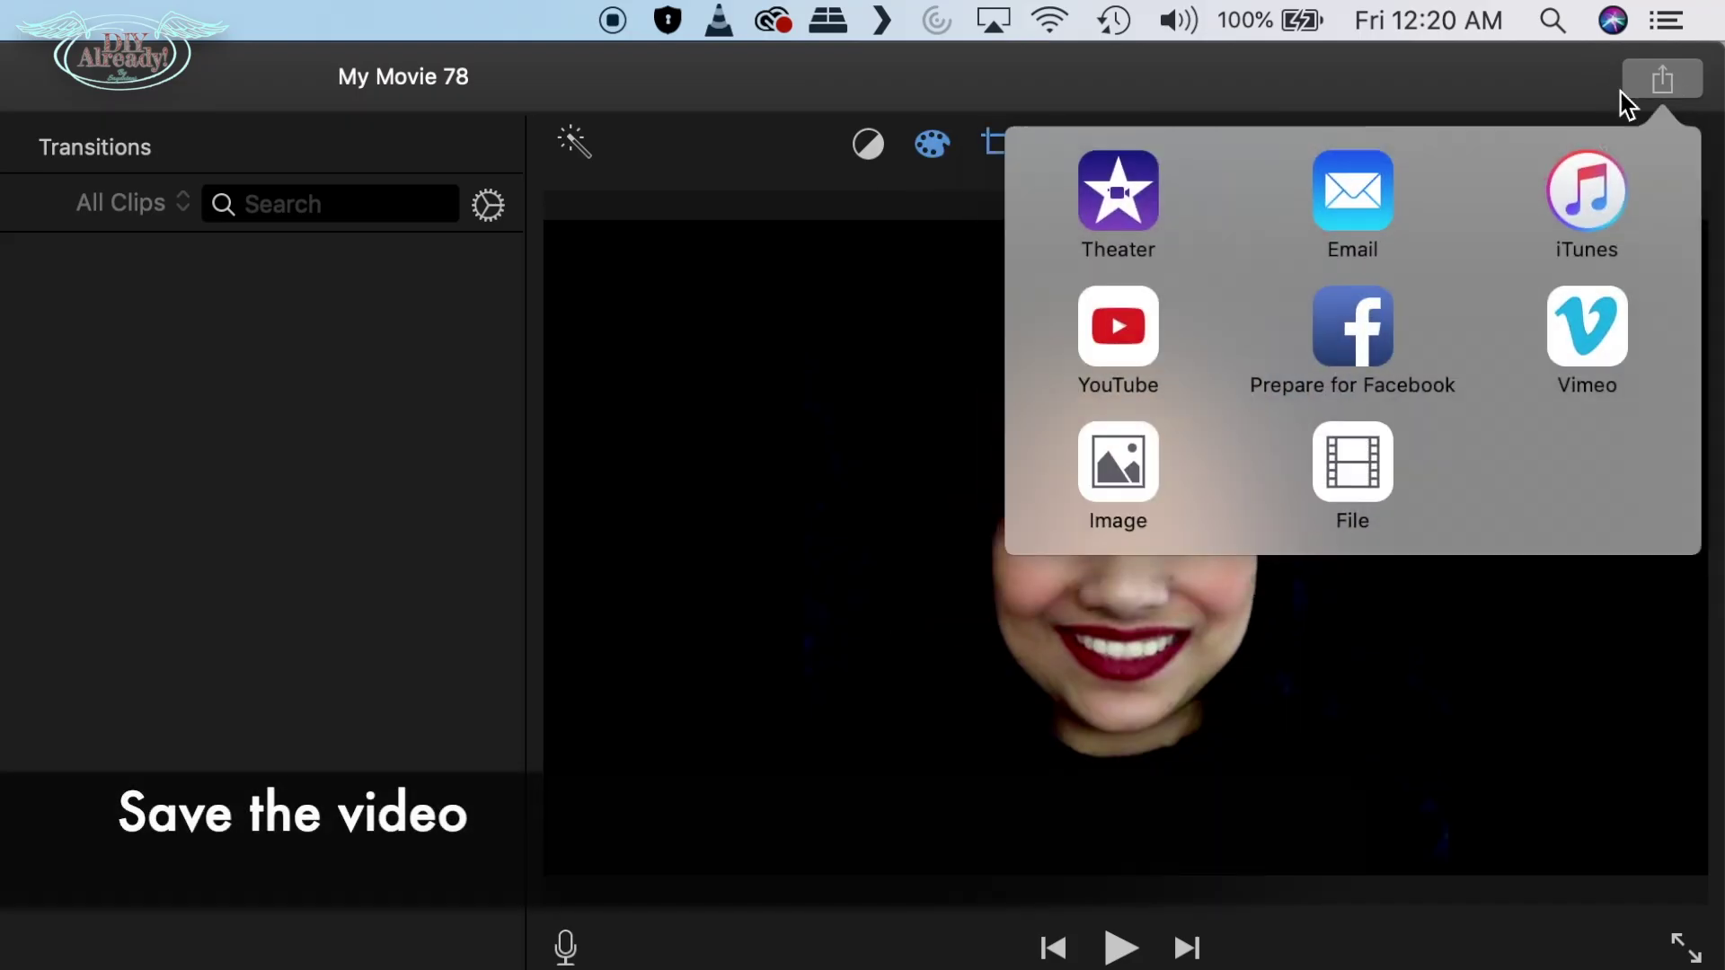
{"action": "left_click", "coordinate": [1339, 485]}
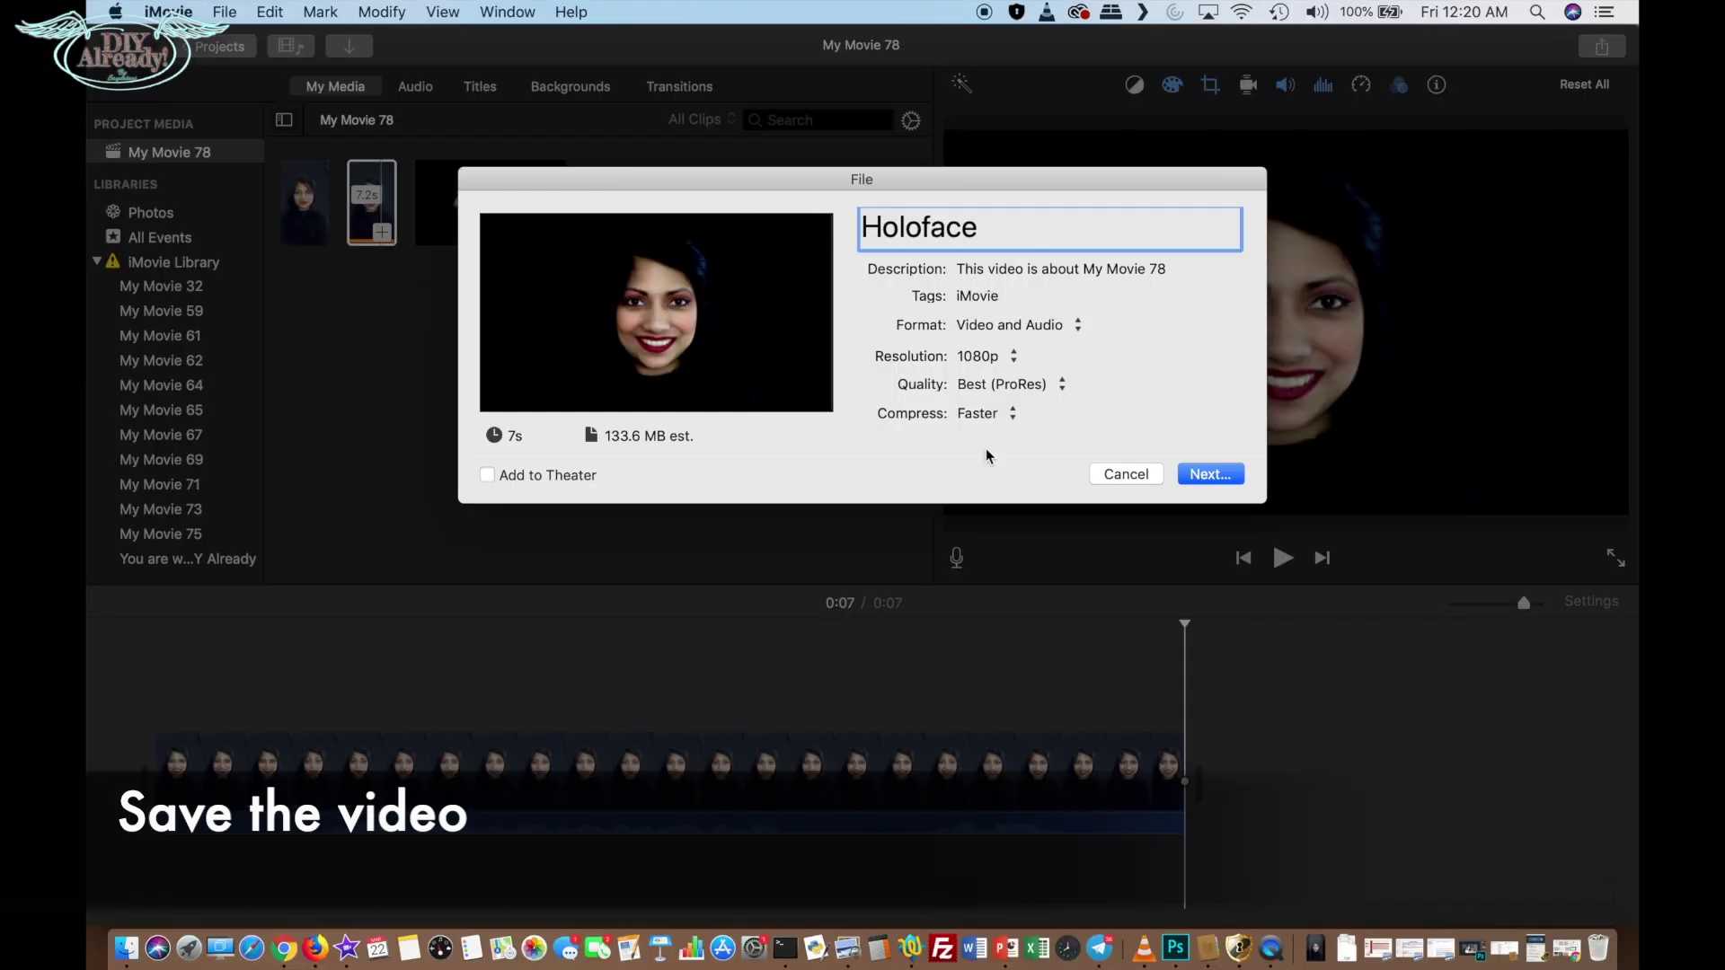
{"action": "left_click", "coordinate": [1017, 436]}
{"action": "left_click", "coordinate": [1211, 475]}
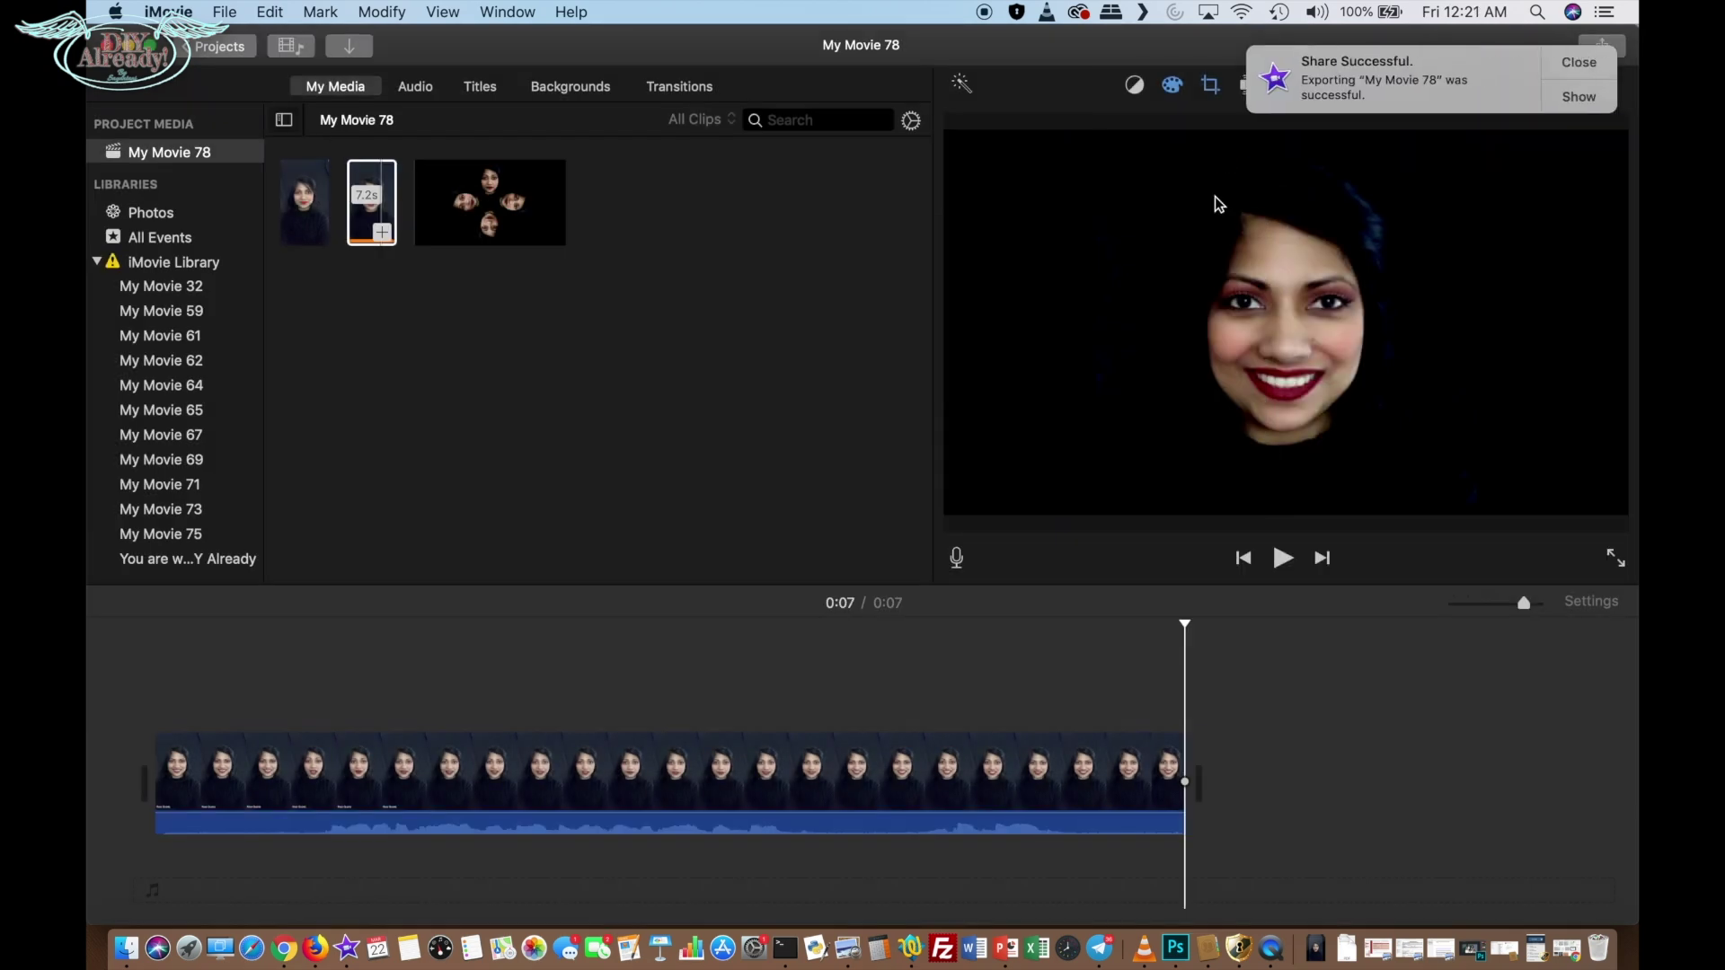
{"action": "left_click", "coordinate": [1008, 952]}
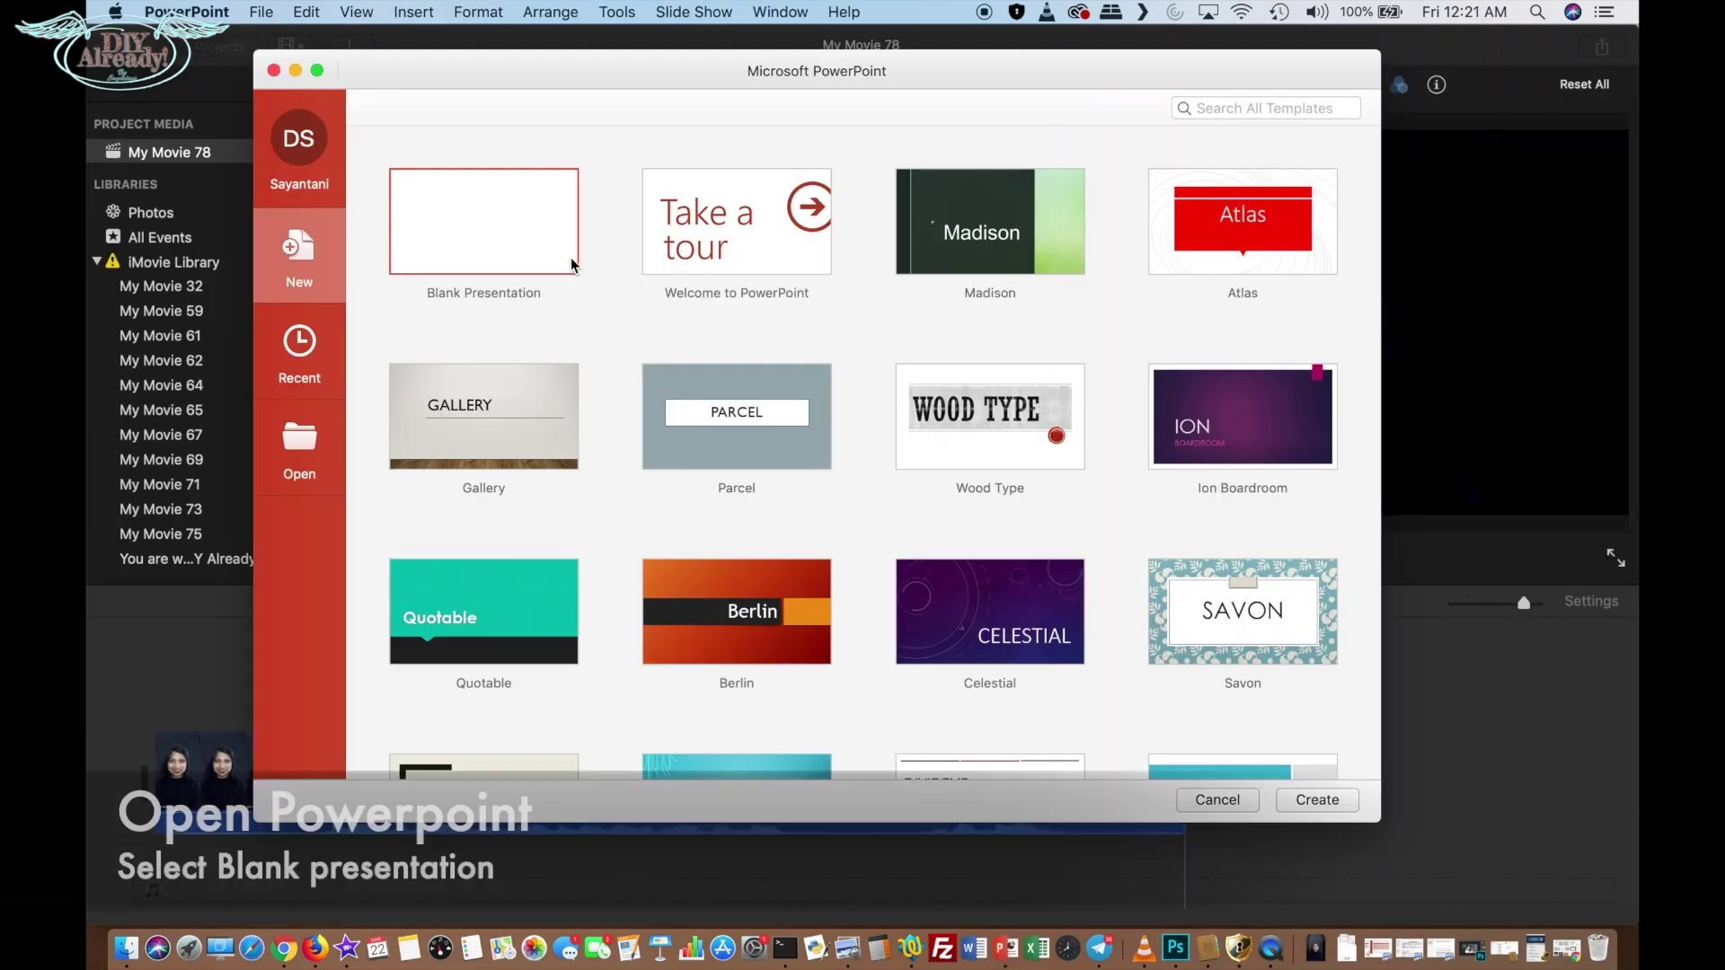
- Create a blank presentation, add a Blank layout slide, and delete the original title slide
{"action": "double_click", "coordinate": [570, 262]}
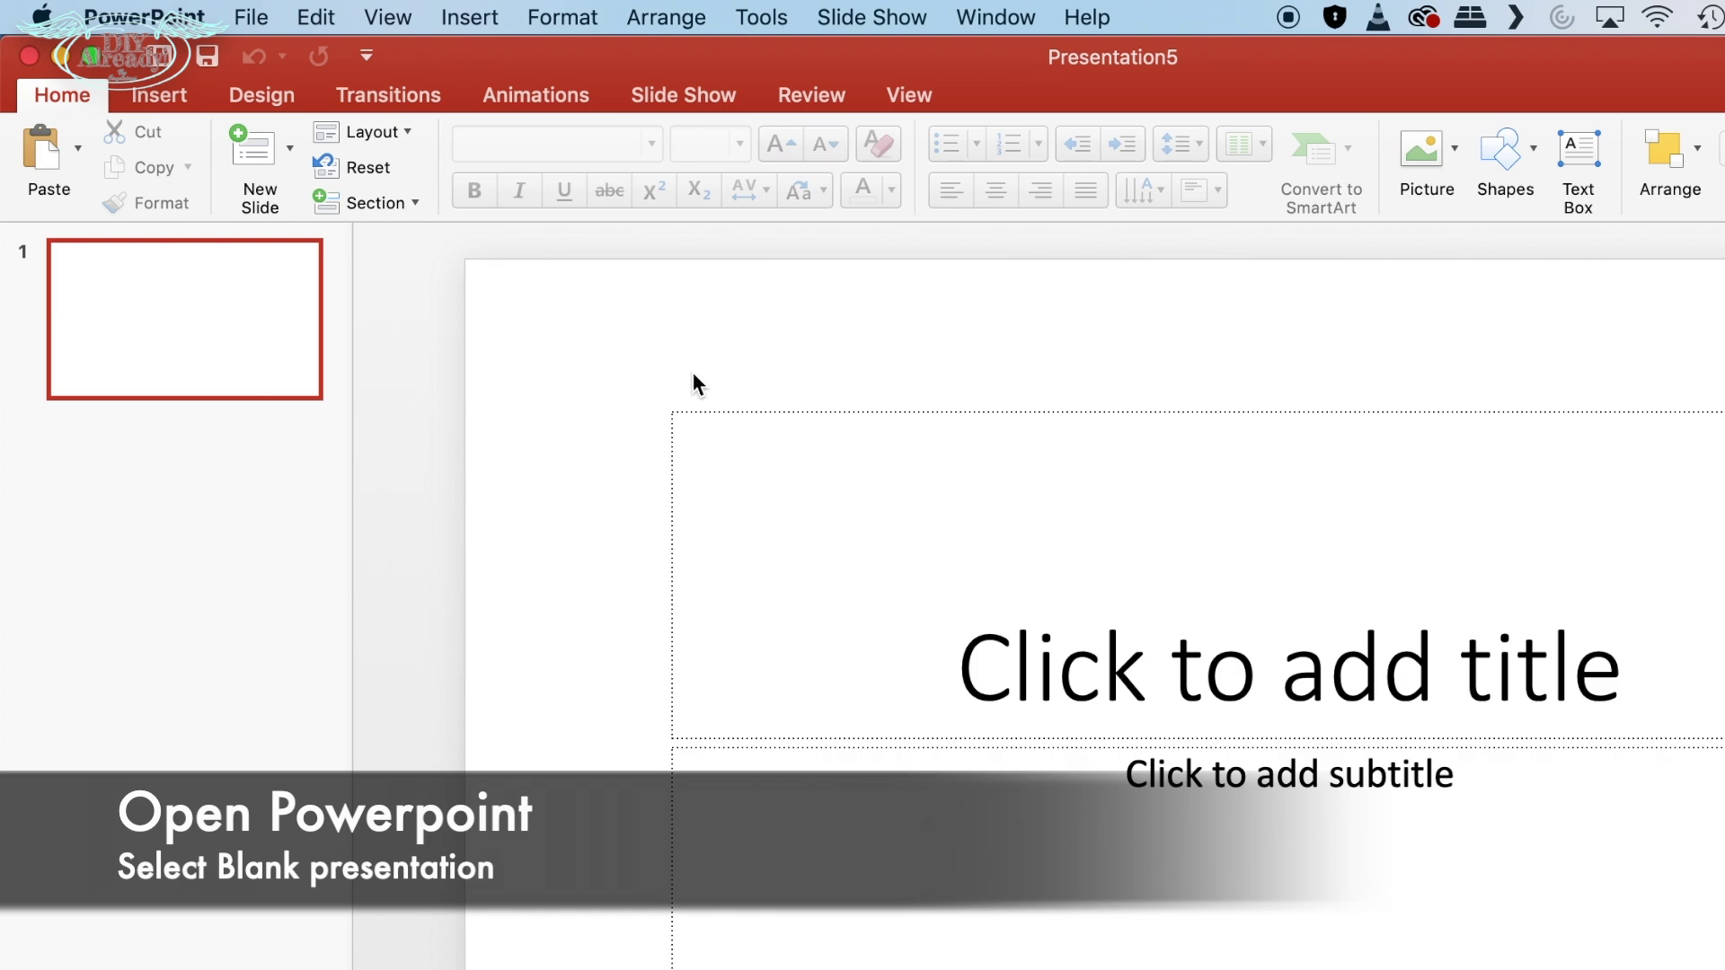
{"action": "left_click", "coordinate": [290, 108]}
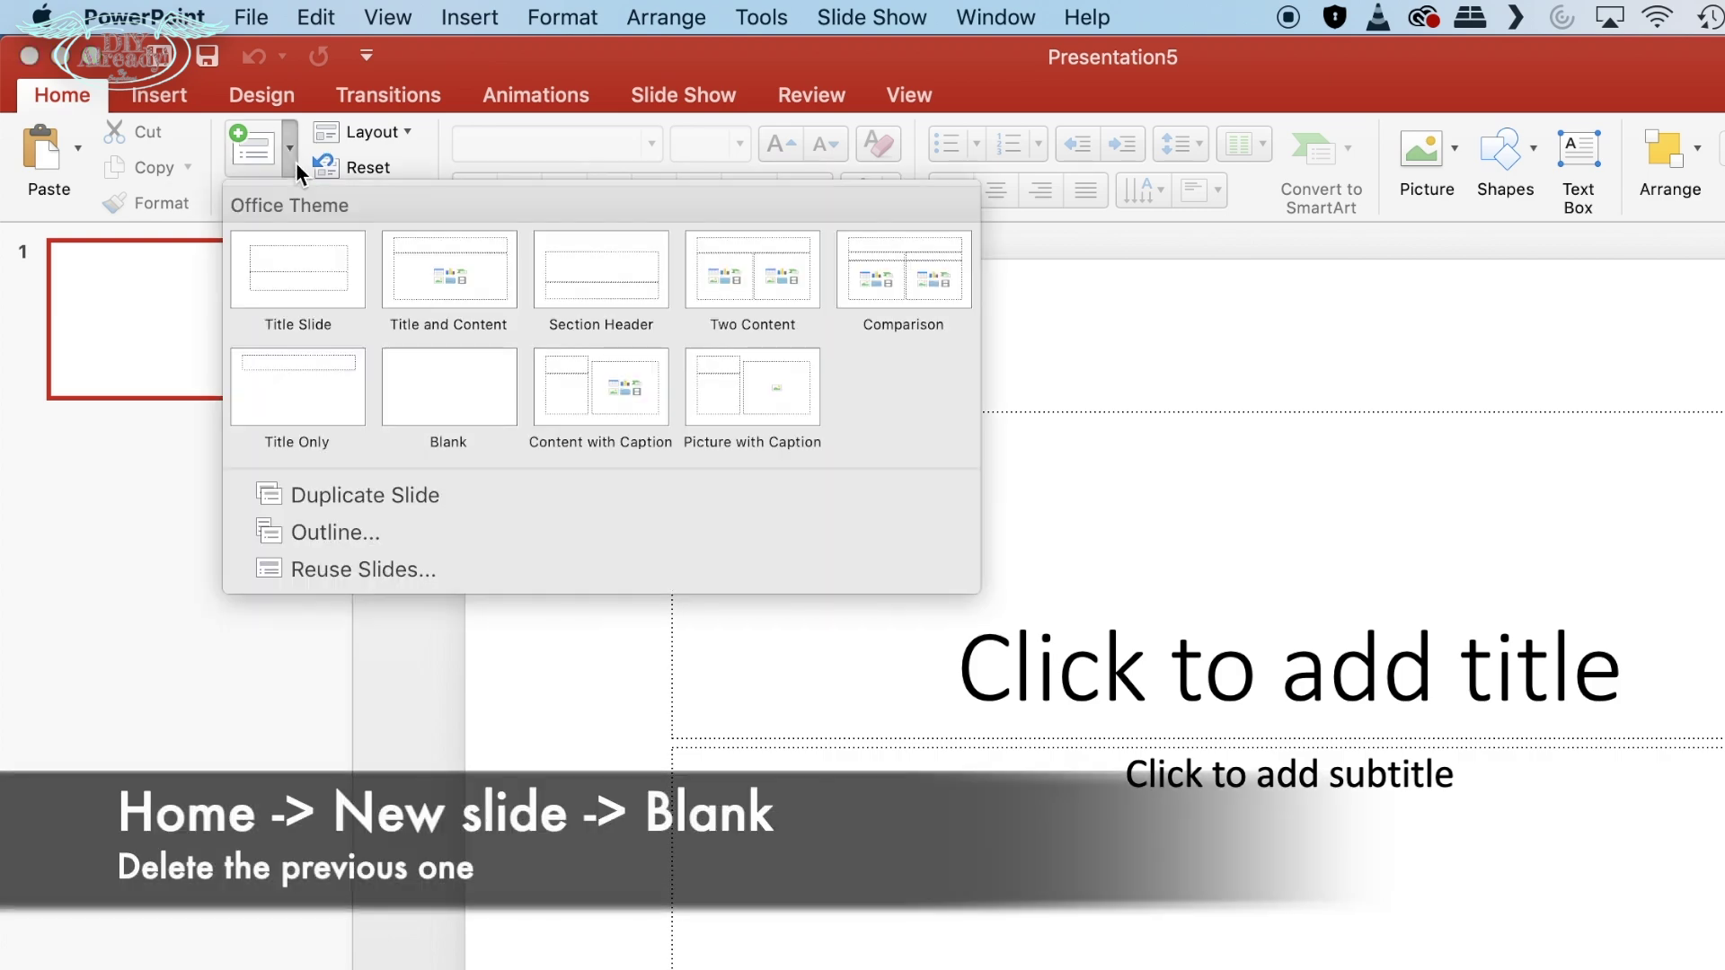
{"action": "left_click", "coordinate": [486, 409]}
{"action": "left_click", "coordinate": [142, 343]}
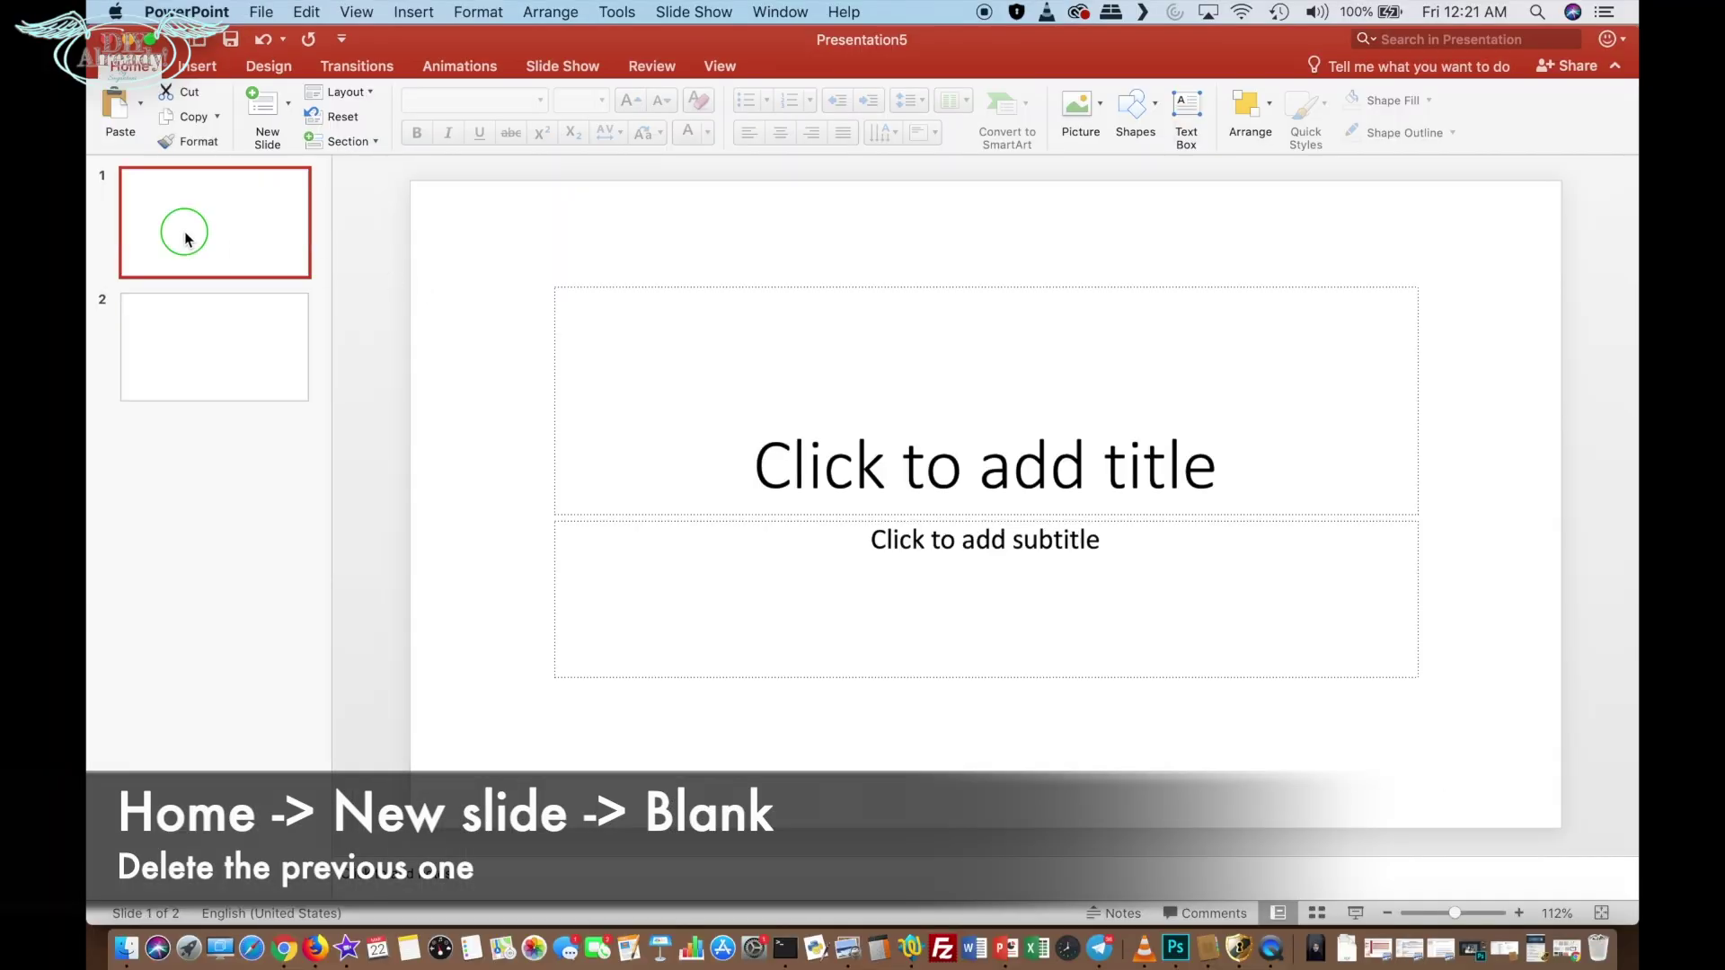
{"action": "right_click", "coordinate": [186, 234]}
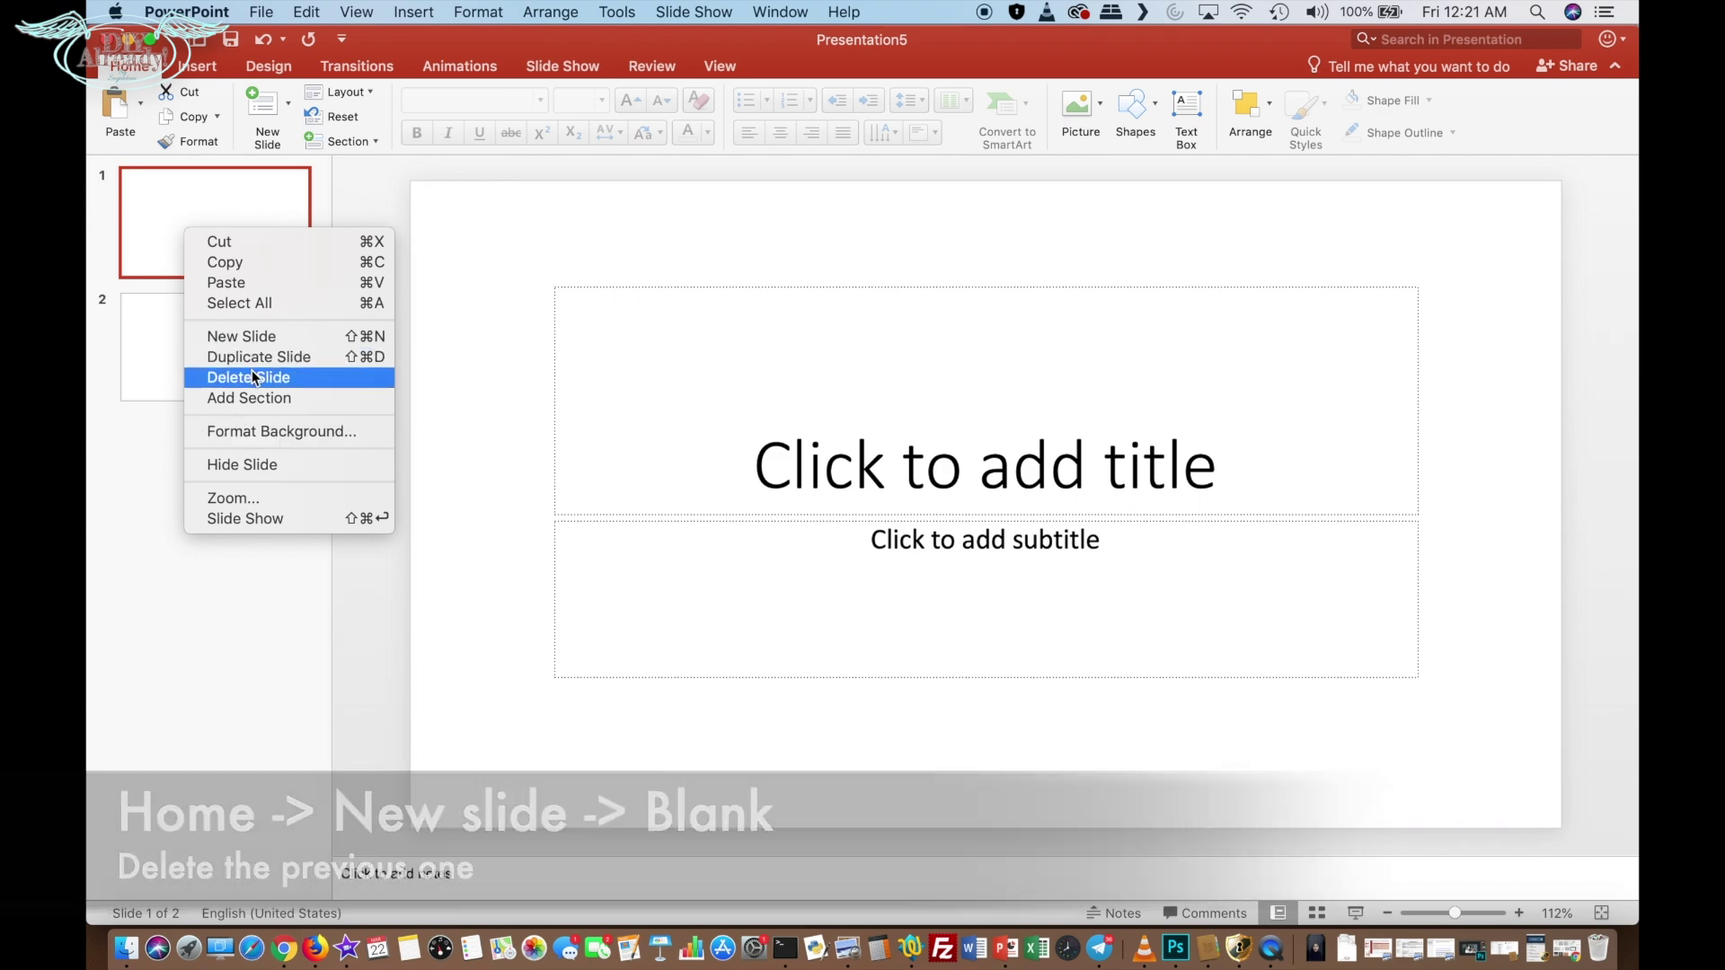
{"action": "left_click", "coordinate": [252, 378]}
- Apply the black Design variant to the slide
{"action": "left_click", "coordinate": [269, 65]}
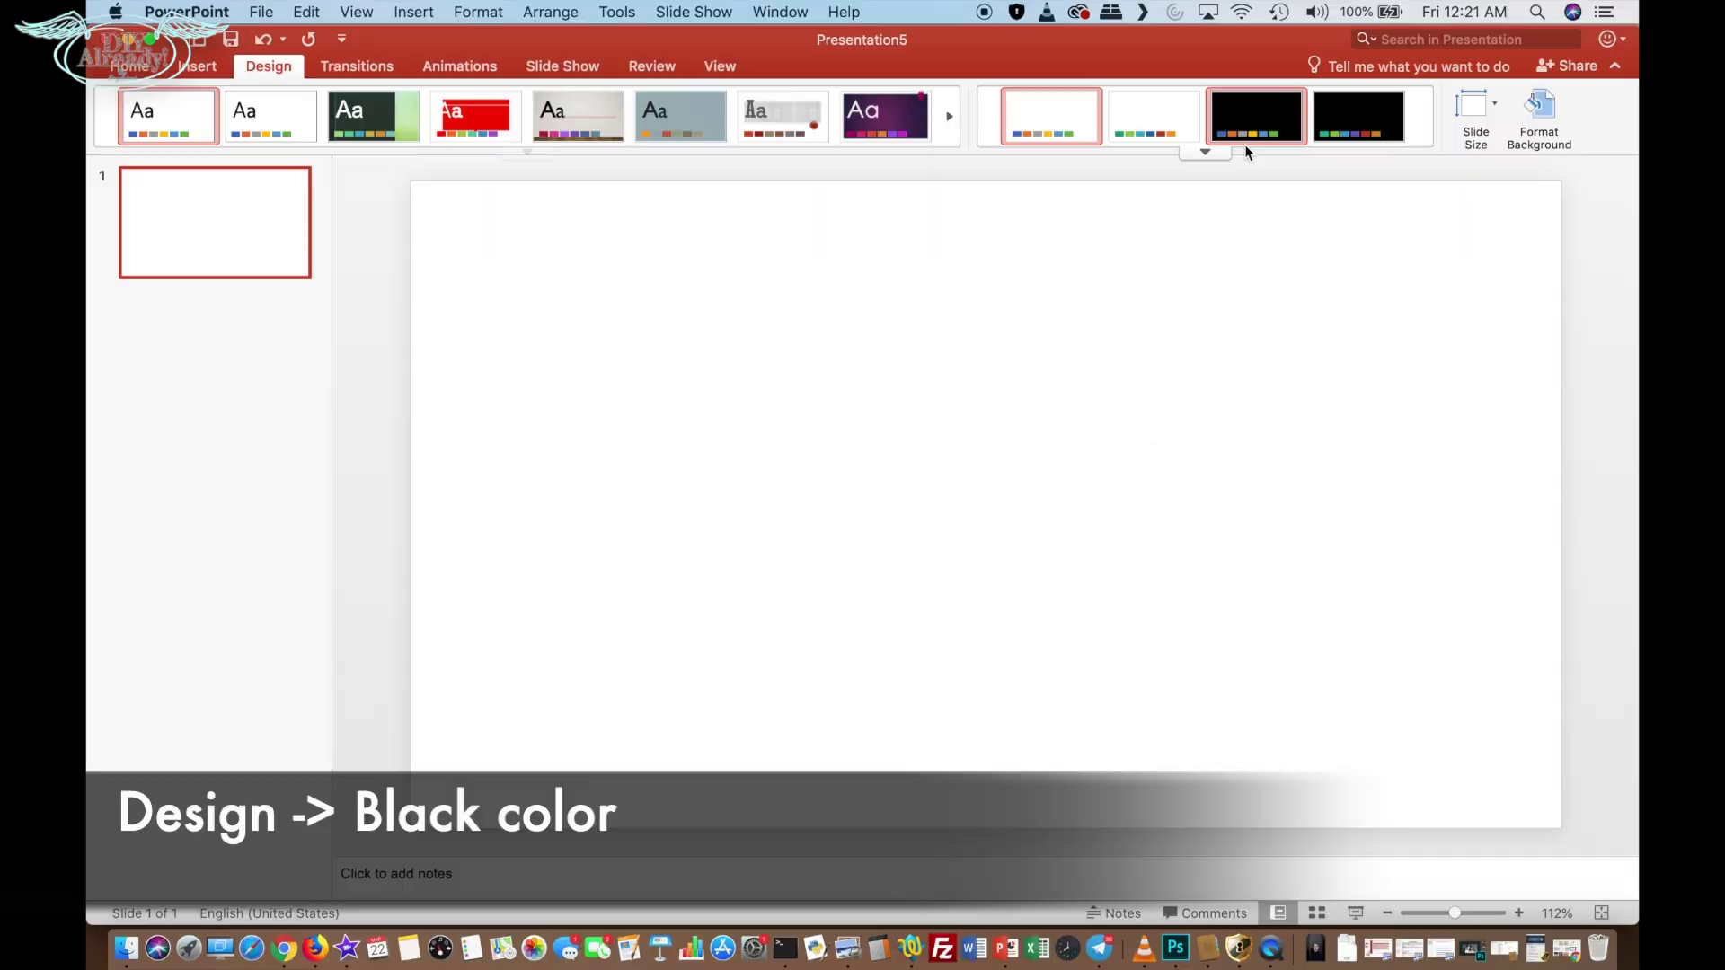
{"action": "left_click", "coordinate": [1351, 133]}
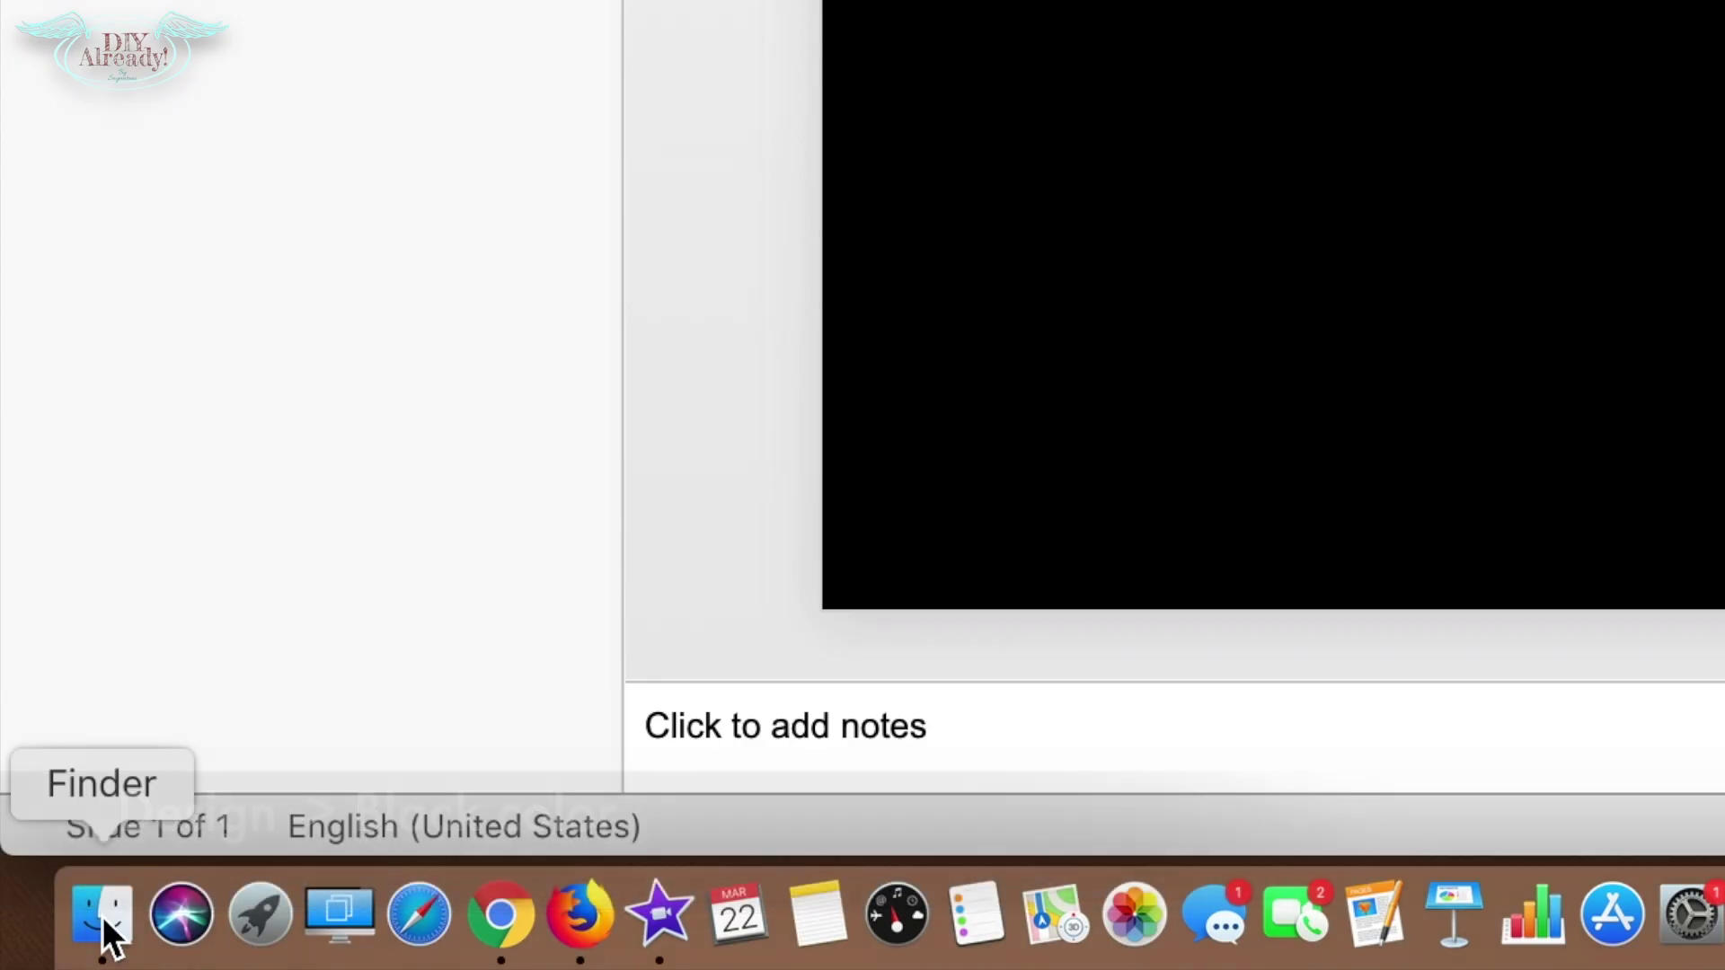
{"action": "left_click", "coordinate": [126, 949]}
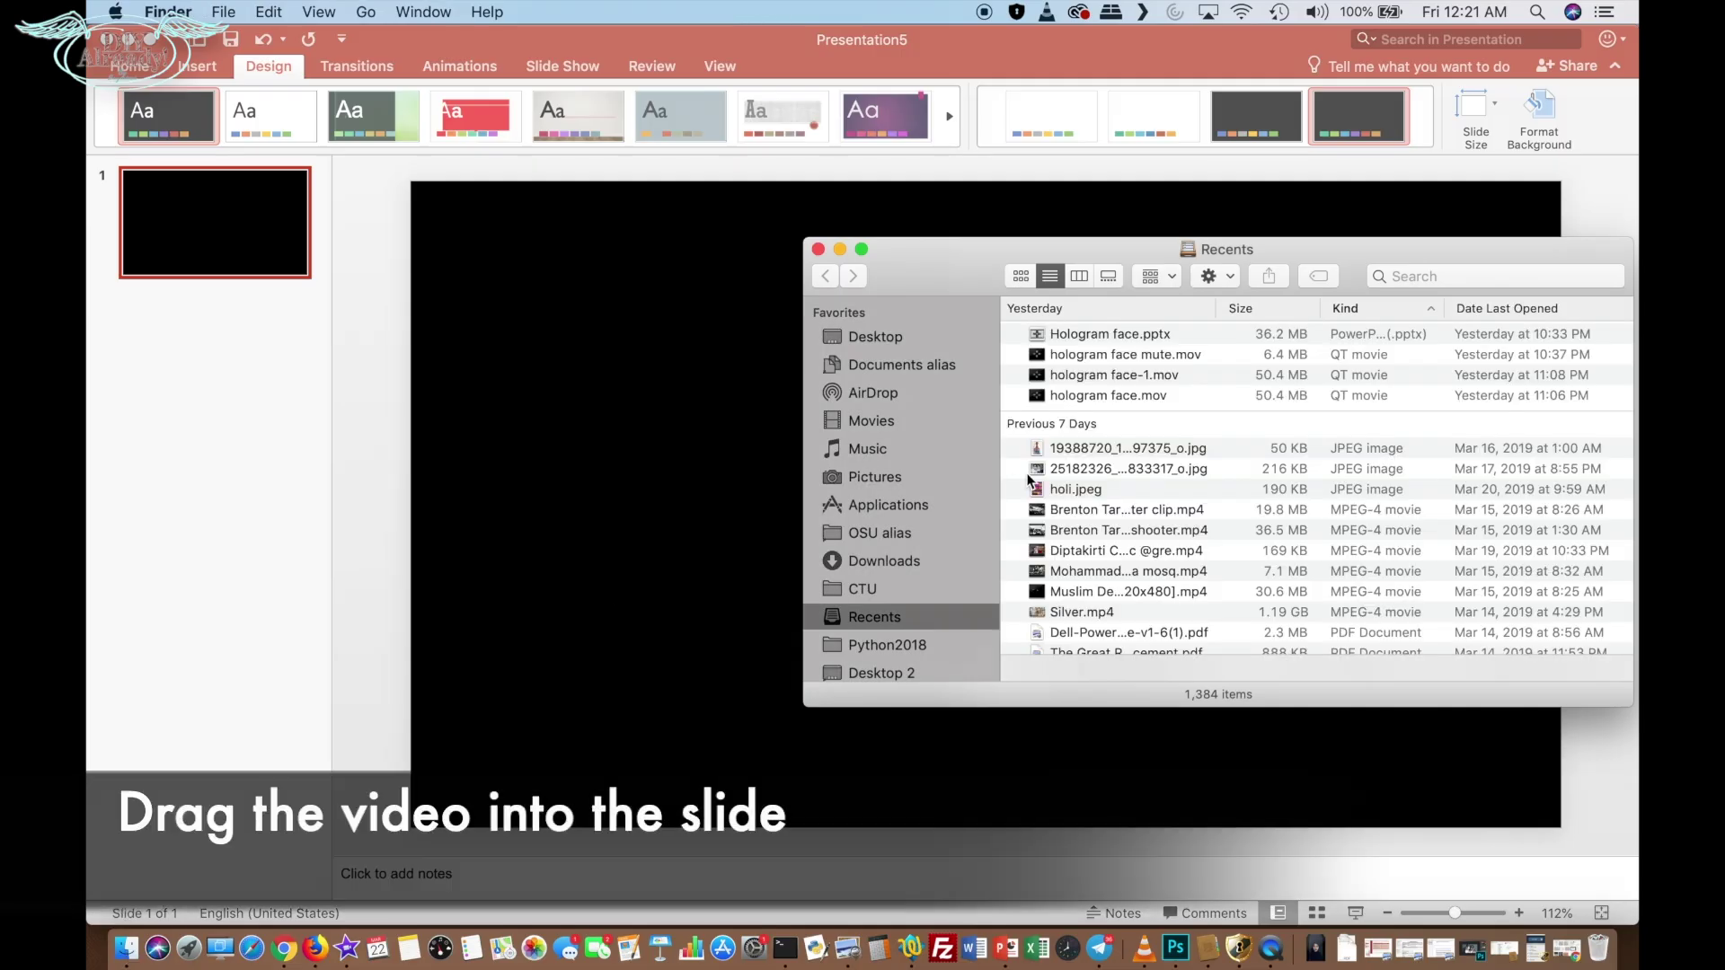
- Drag Holoface.mov from the Desktop folder onto the slide, then close the Finder window
{"action": "left_click", "coordinate": [866, 336]}
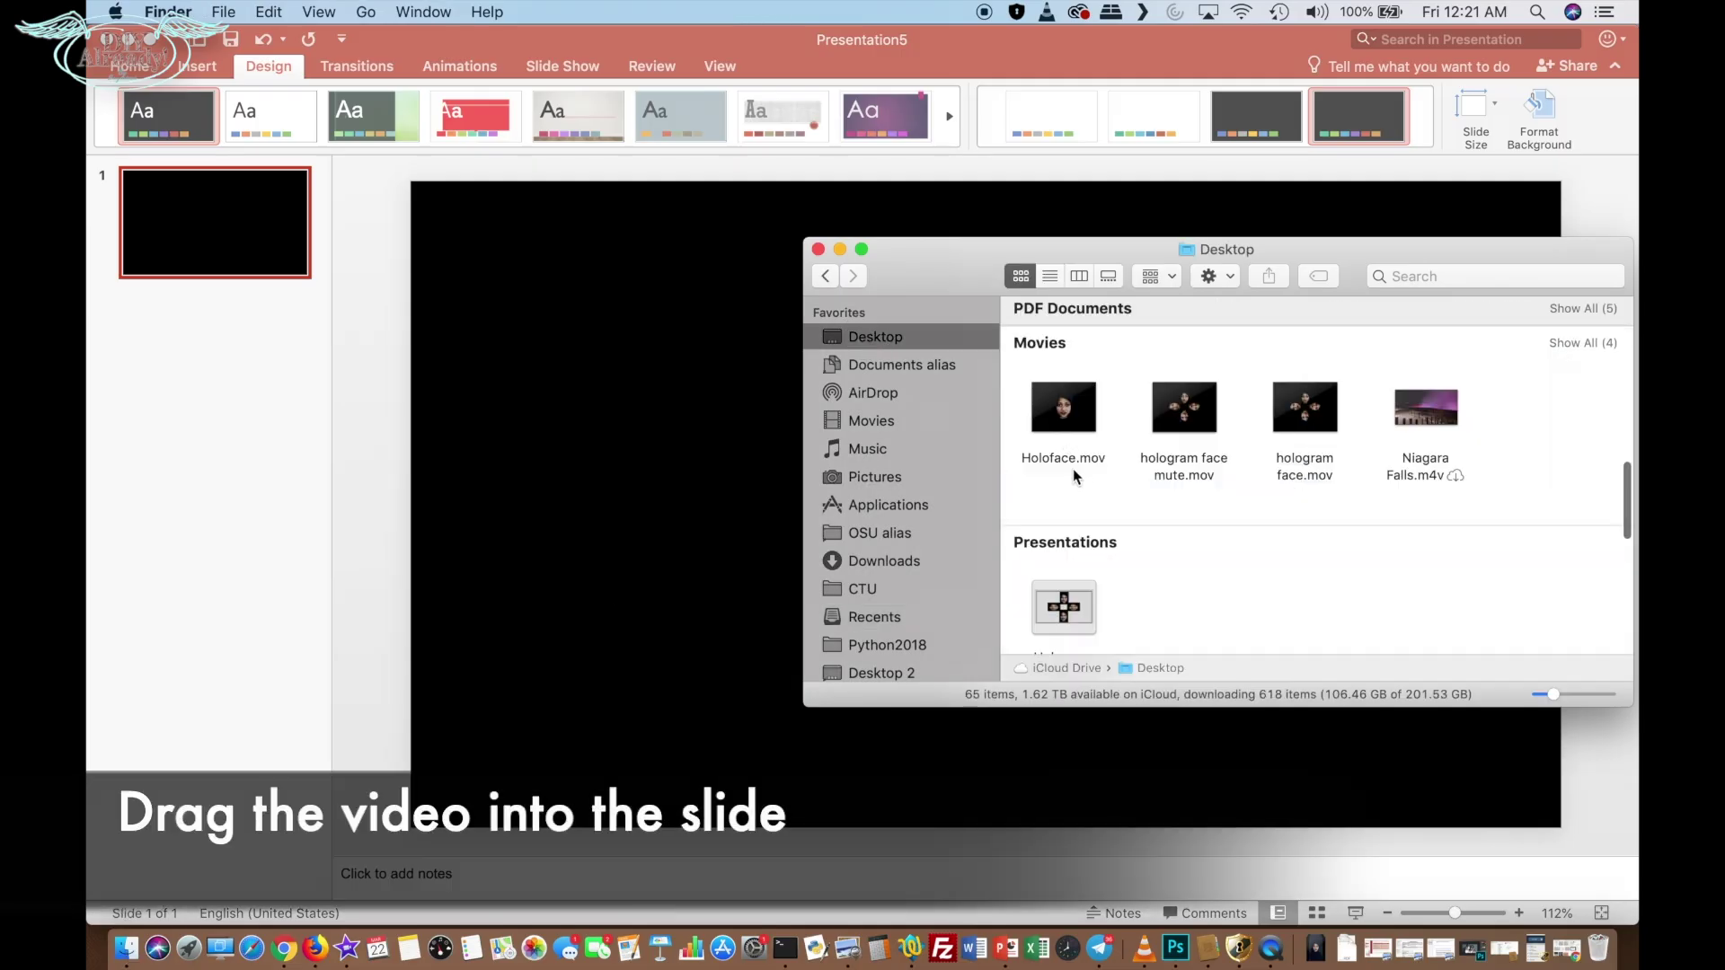
{"action": "left_click_drag", "start_coordinate": [1073, 467], "coordinate": [569, 473]}
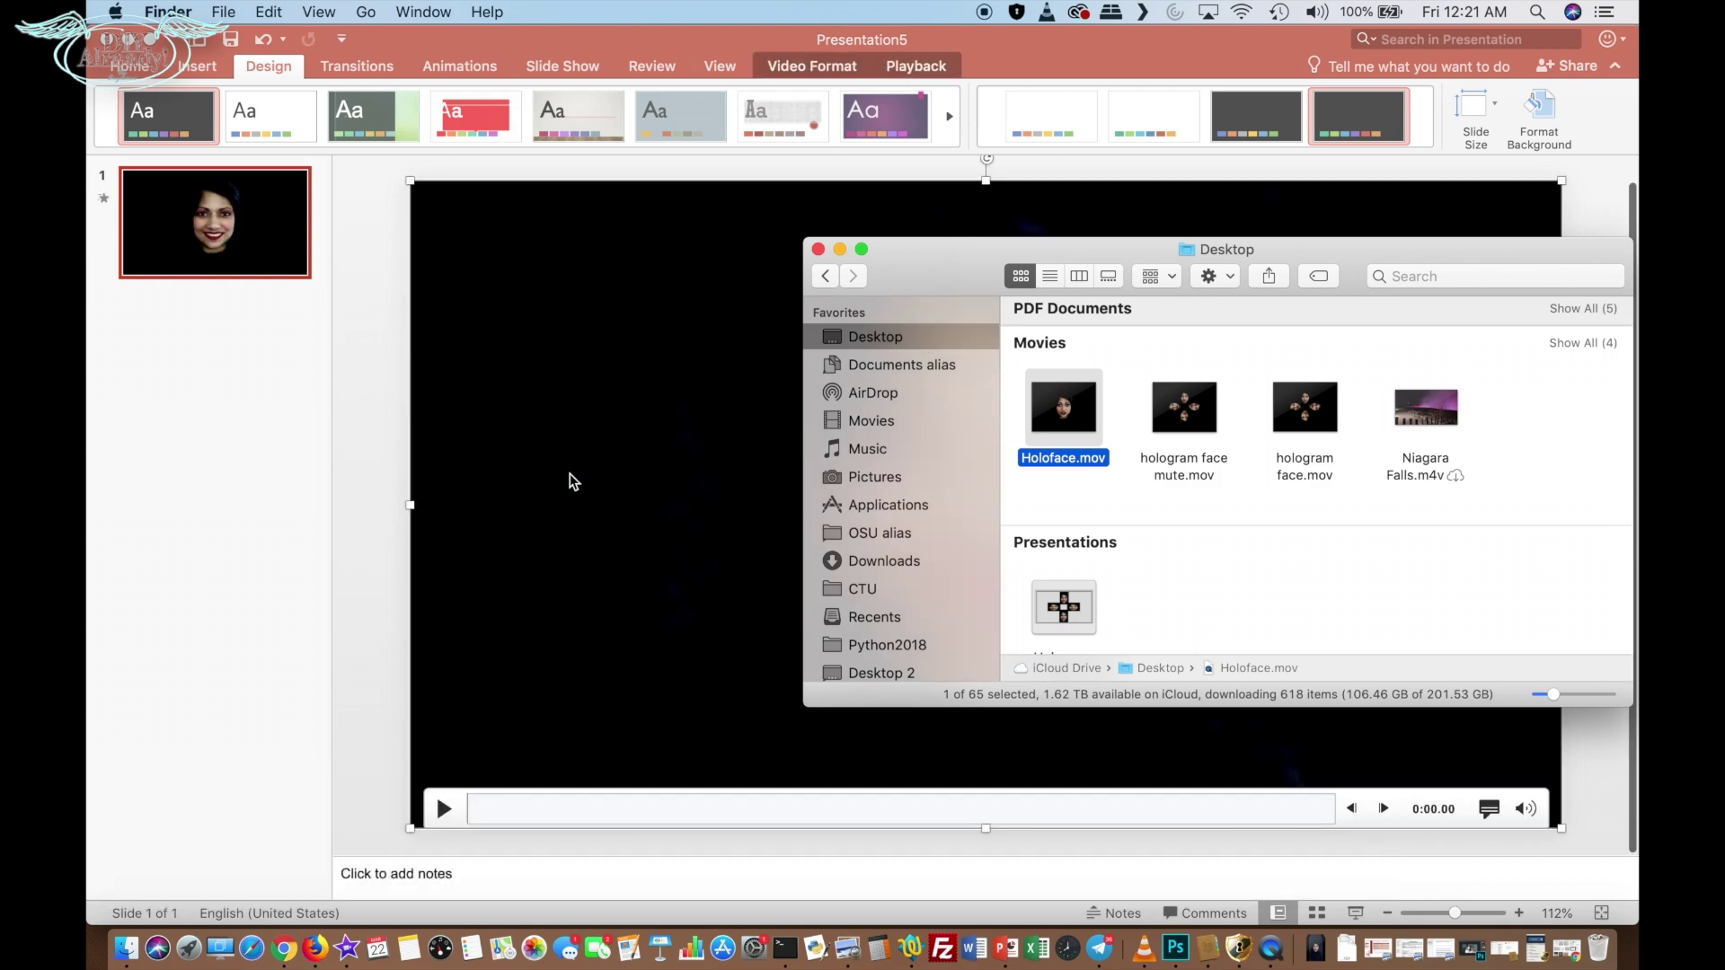
{"action": "left_click", "coordinate": [818, 249]}
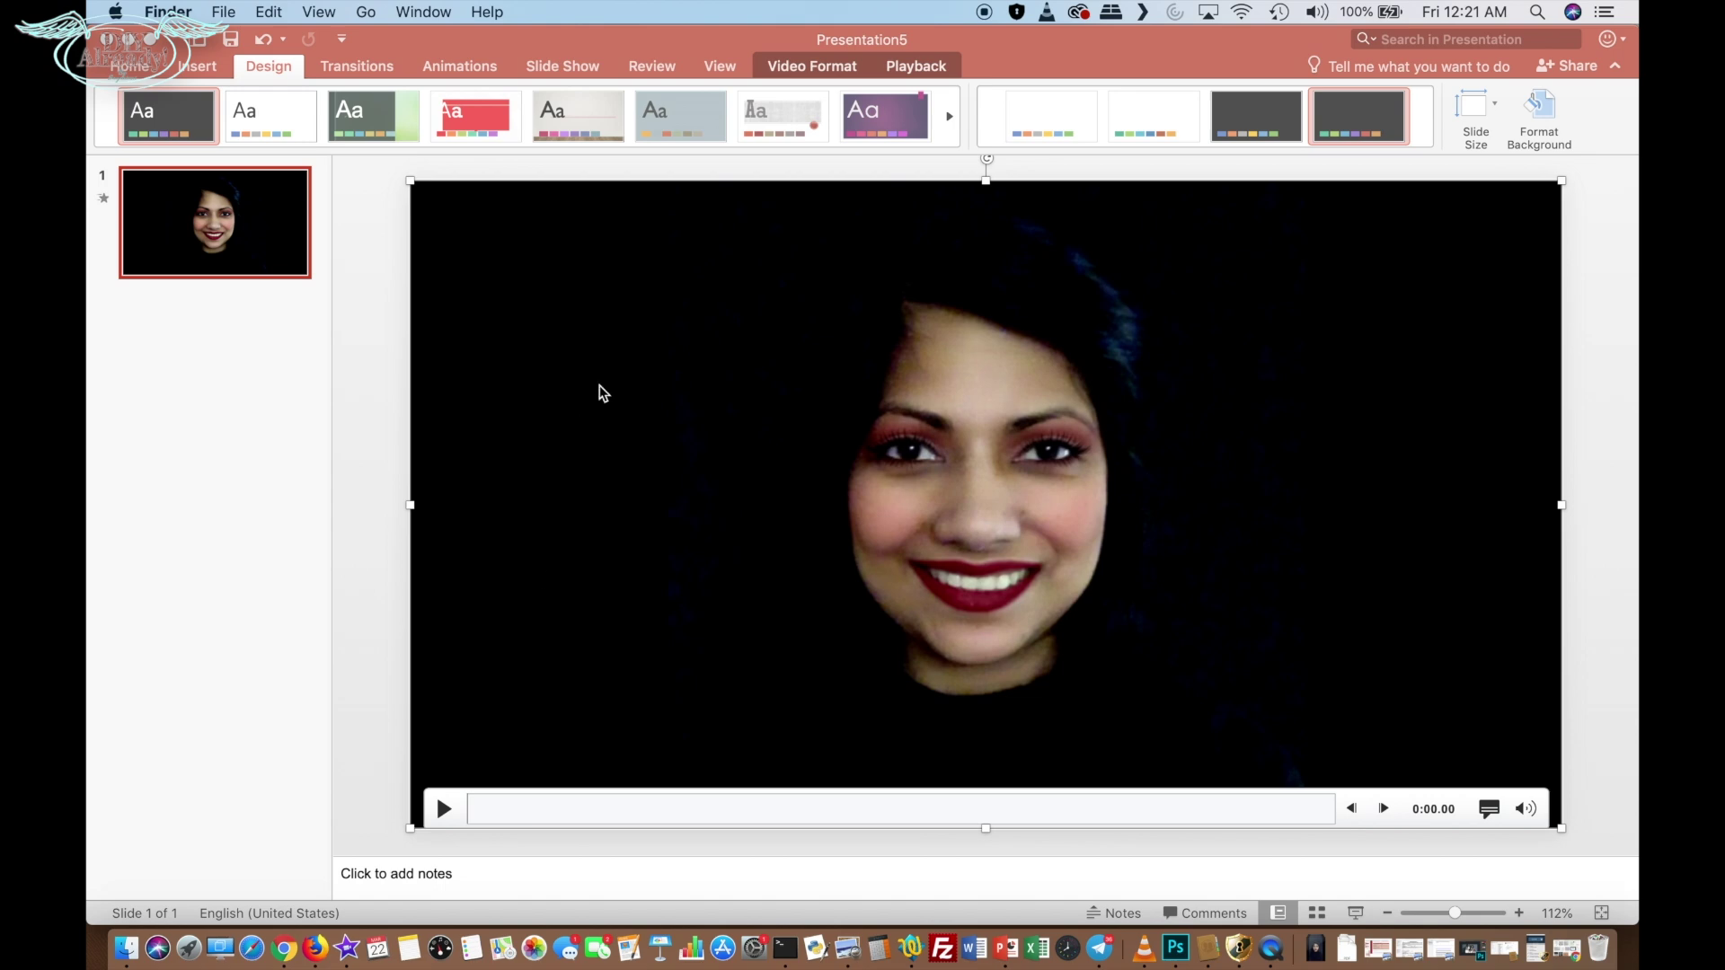
- Shrink the face video proportionally and nudge it up to the slide's top centre
{"action": "left_click", "coordinate": [411, 183]}
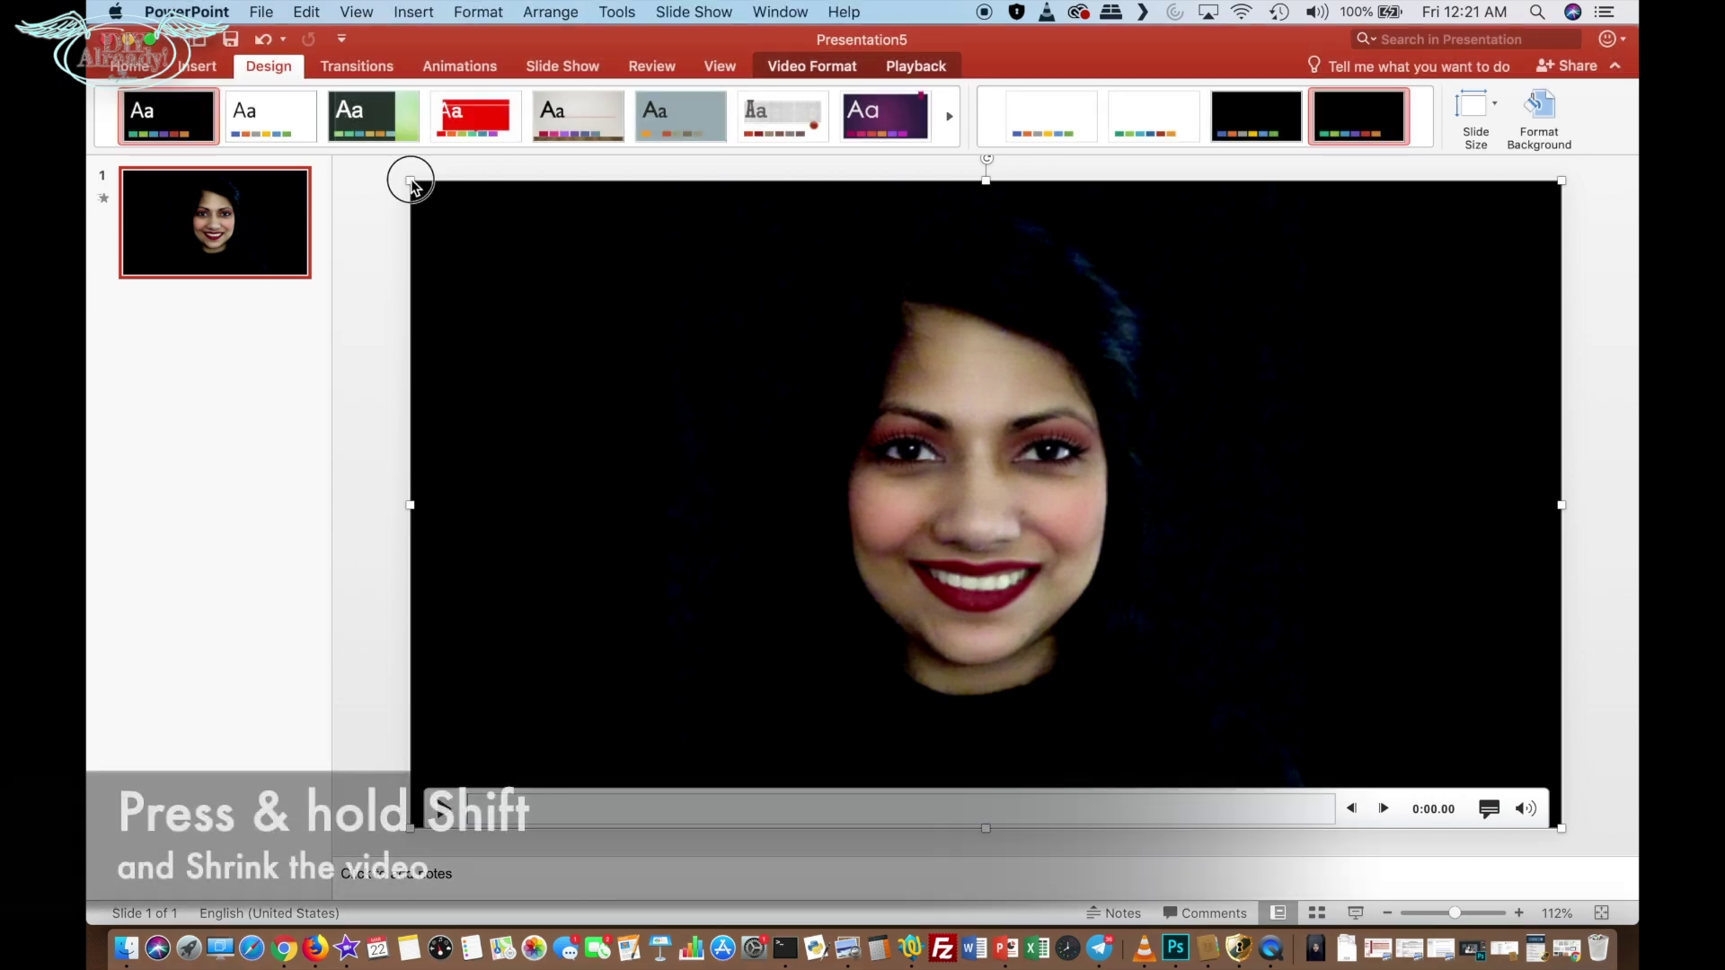
{"action": "left_click_drag", "start_coordinate": [412, 826], "coordinate": [976, 334]}
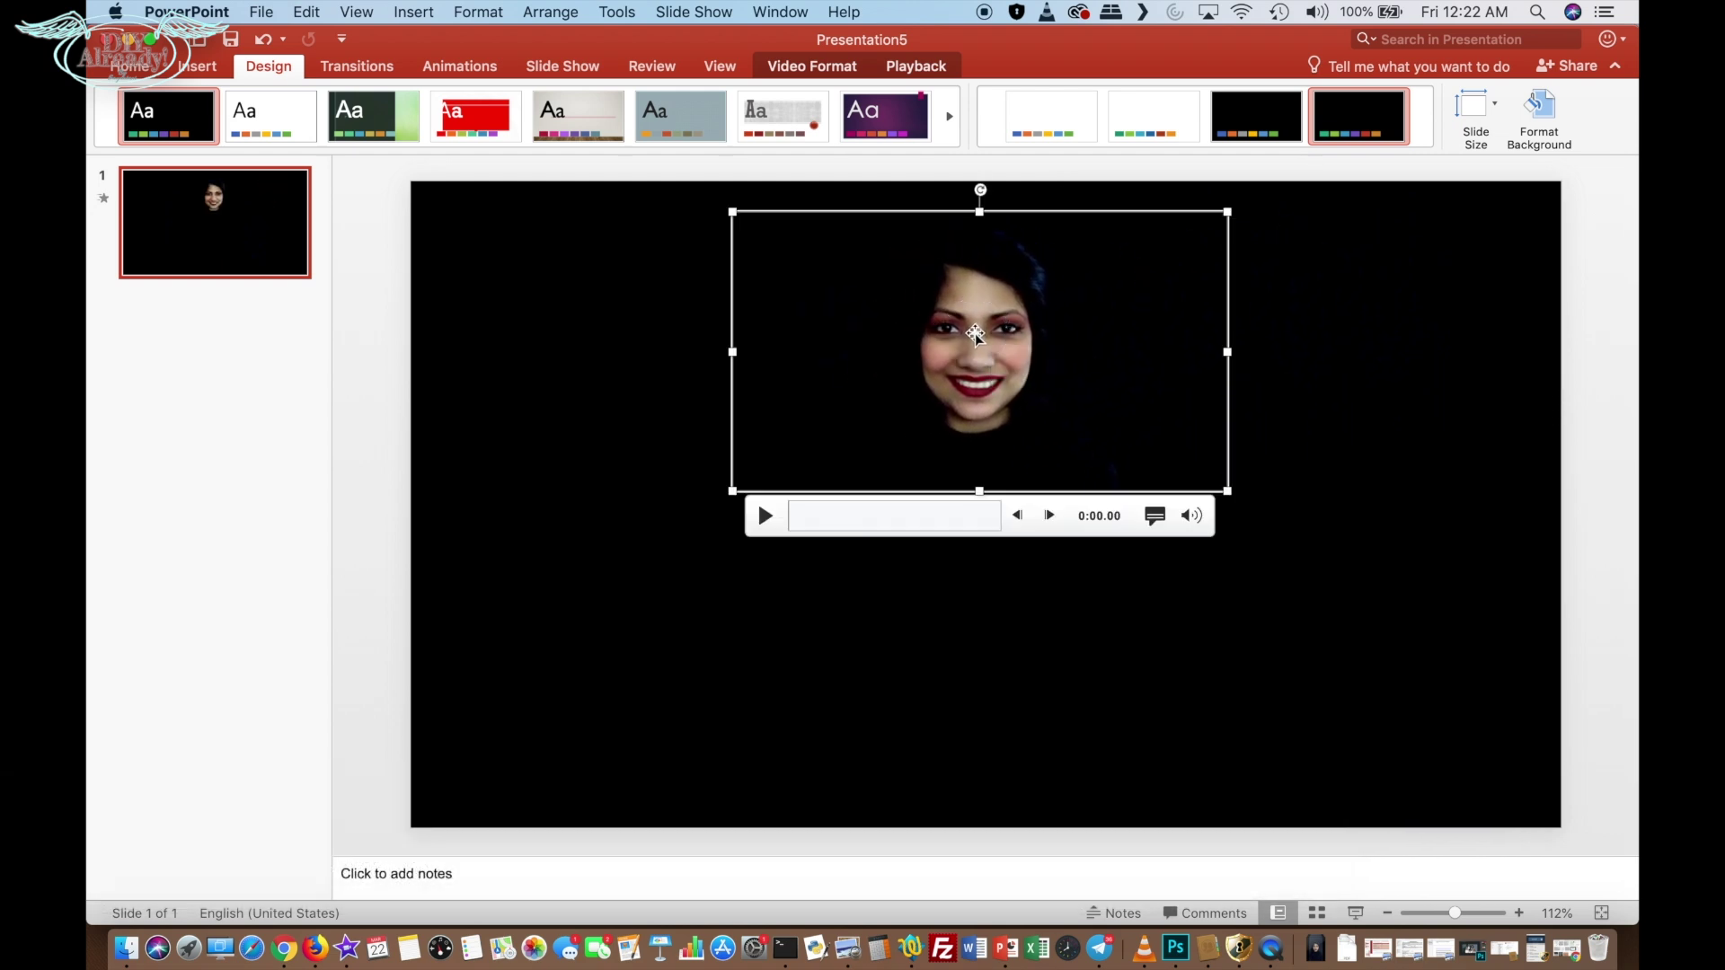
{"action": "key", "text": "Up"}
{"action": "key", "text": "Up"}
{"action": "key", "text": "Up"}
{"action": "key", "text": "Up"}
{"action": "key", "text": "Up"}
{"action": "key", "text": "Up"}
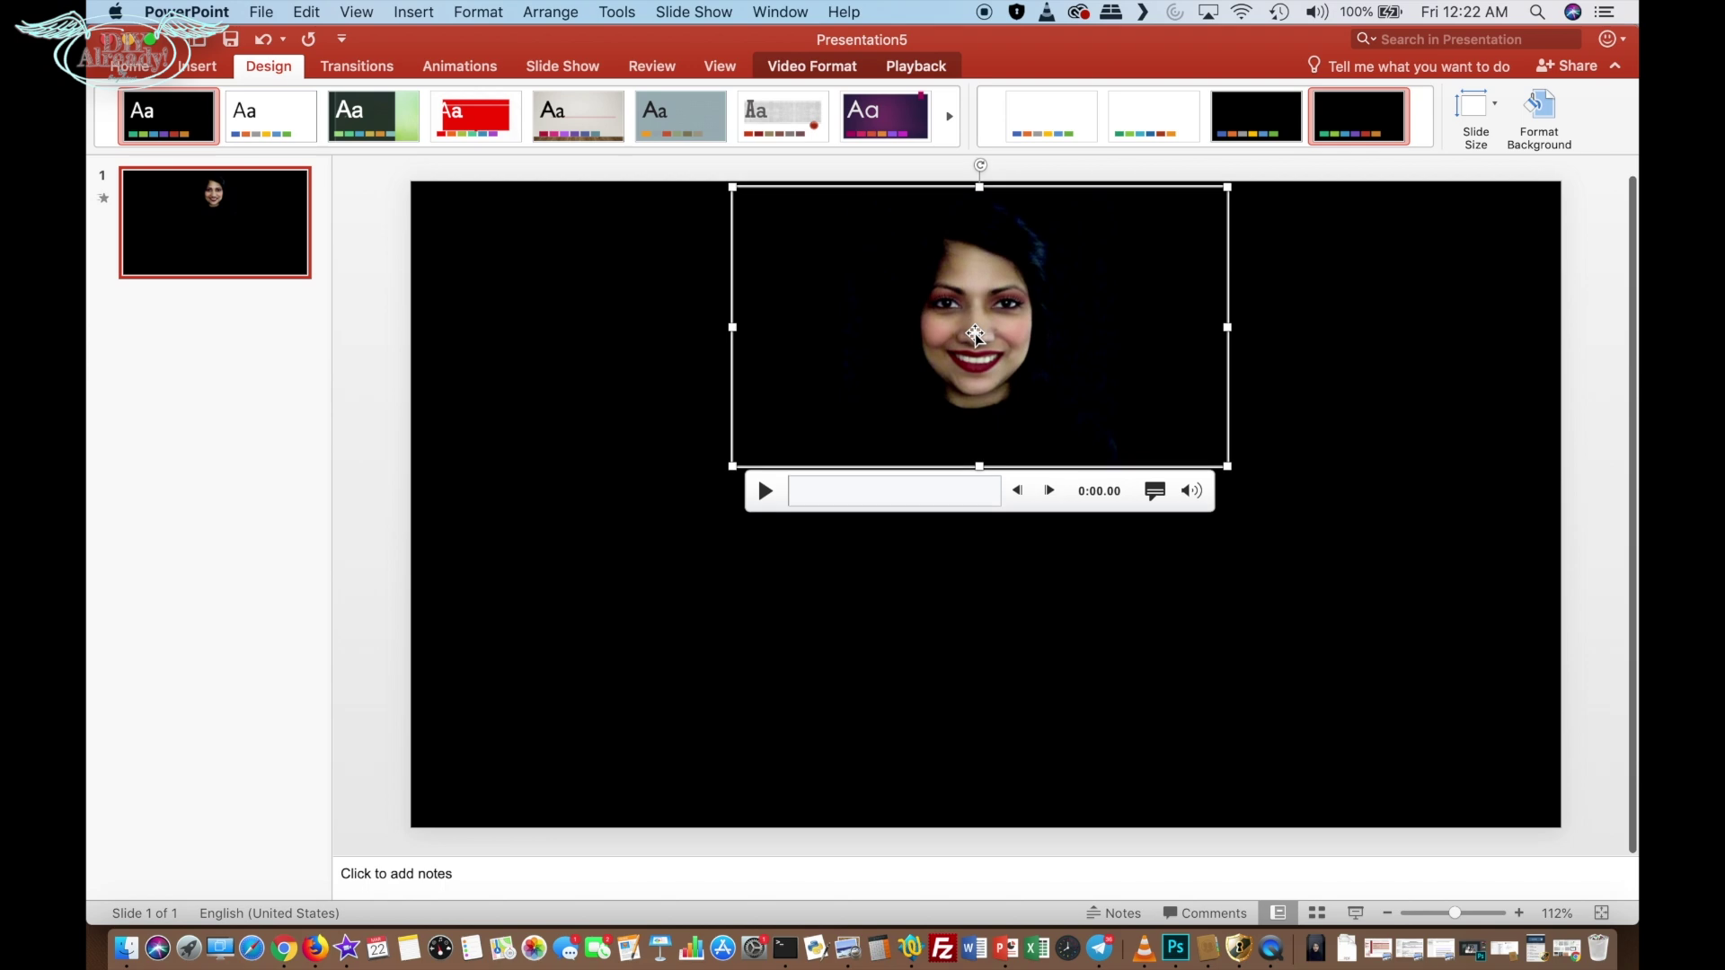
{"action": "key", "text": "Up"}
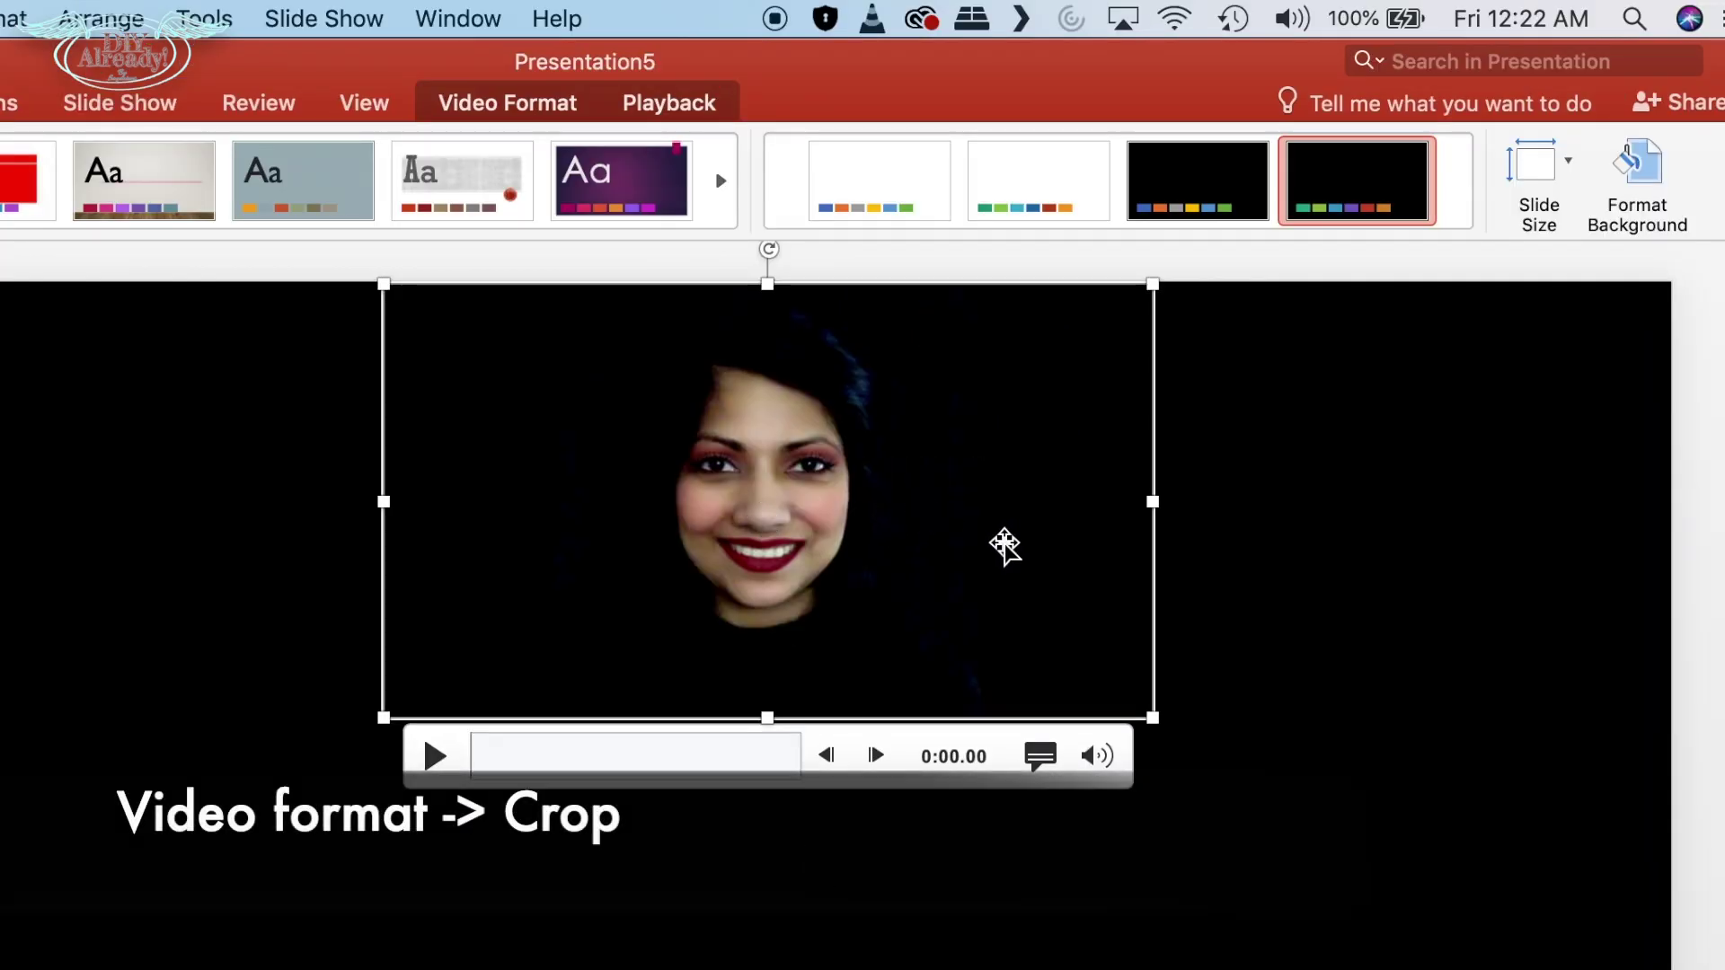
- Crop the video's sides to a 2.15-inch-wide strip around the face and trim the bottom
{"action": "left_click", "coordinate": [1411, 166]}
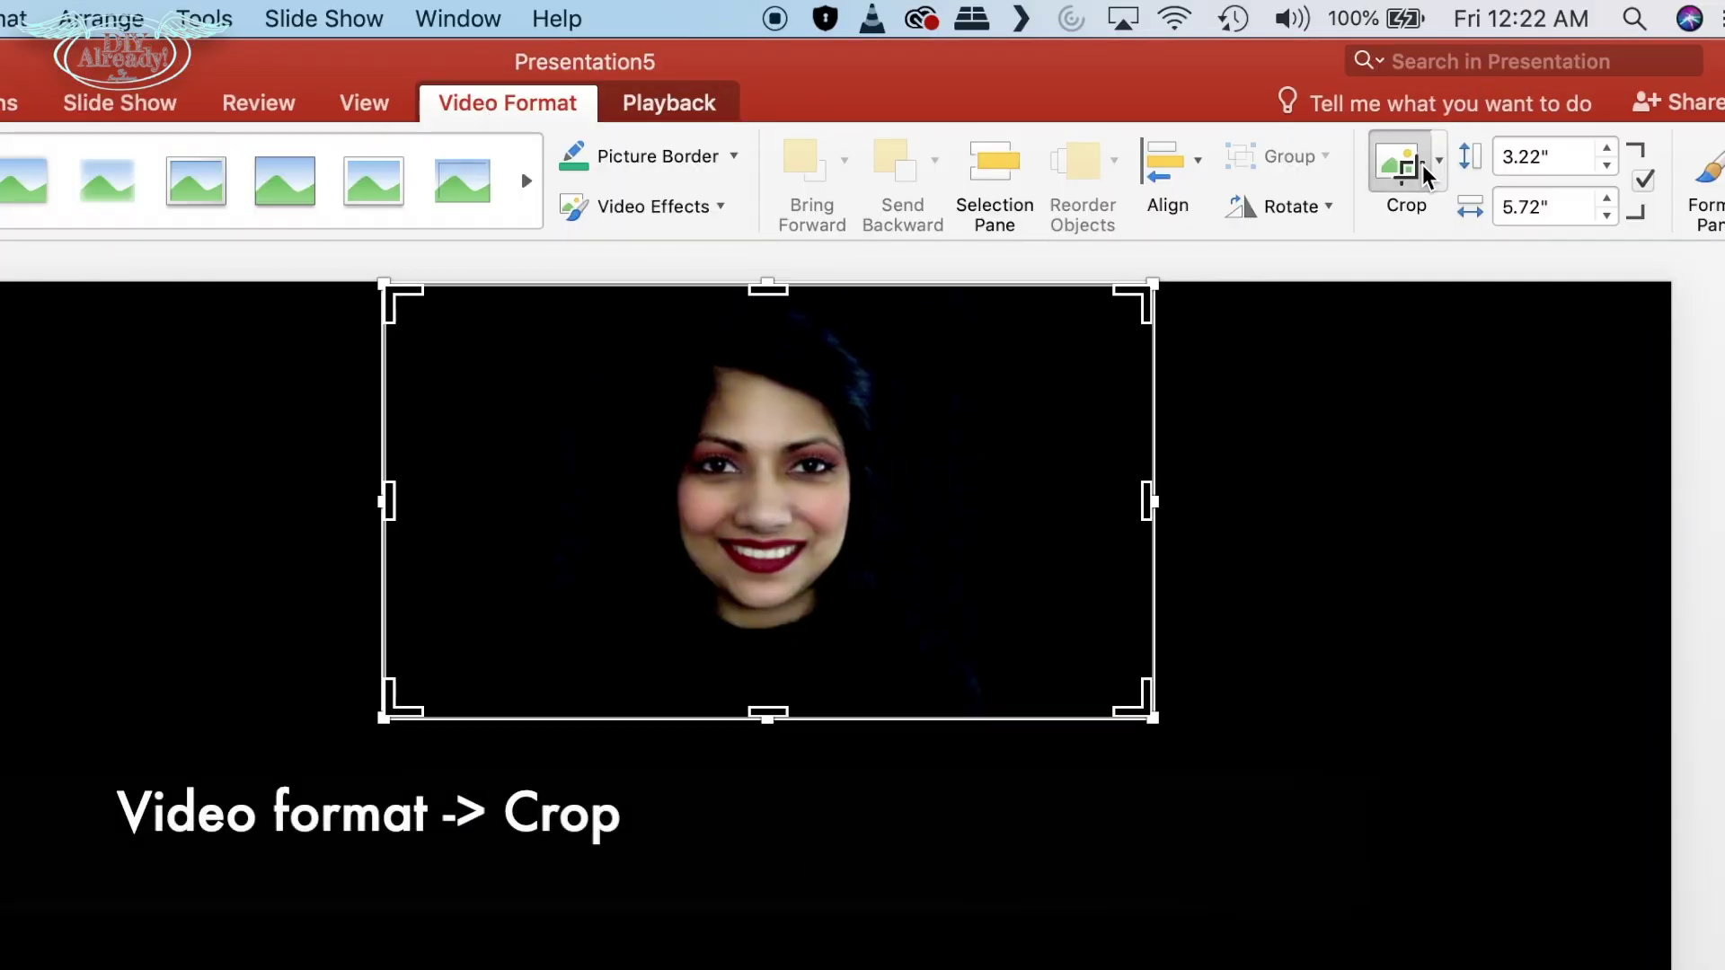
{"action": "left_click_drag", "start_coordinate": [383, 502], "coordinate": [476, 499]}
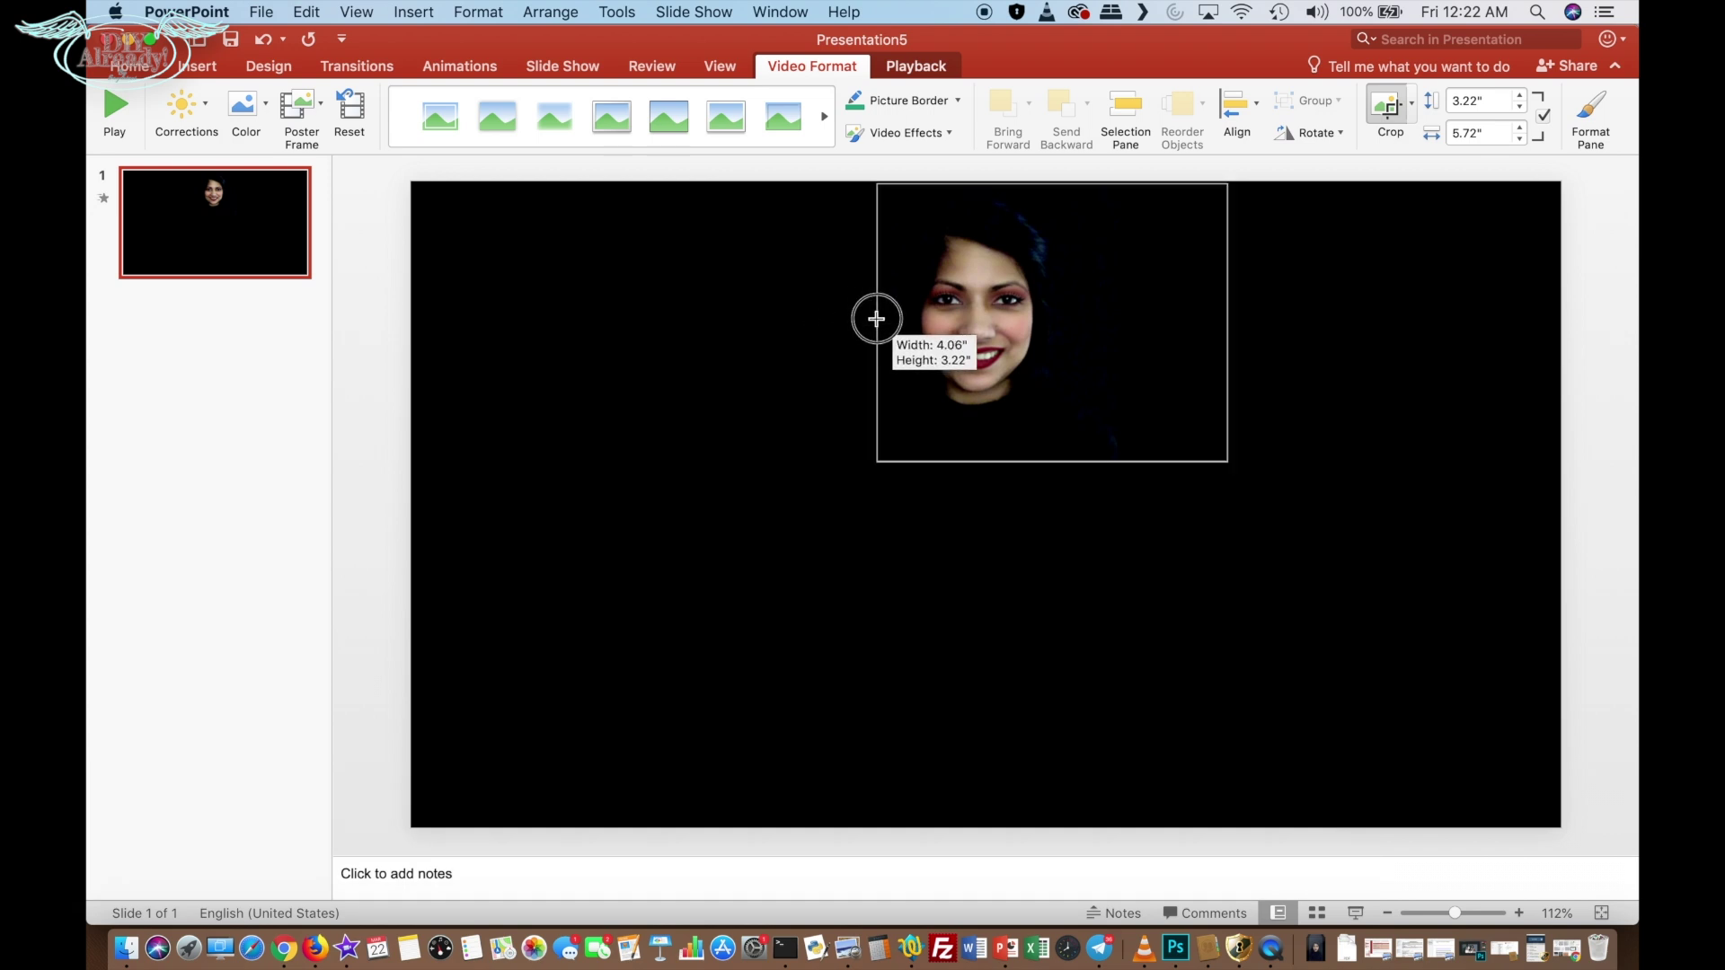
{"action": "left_click_drag", "start_coordinate": [876, 318], "coordinate": [883, 319]}
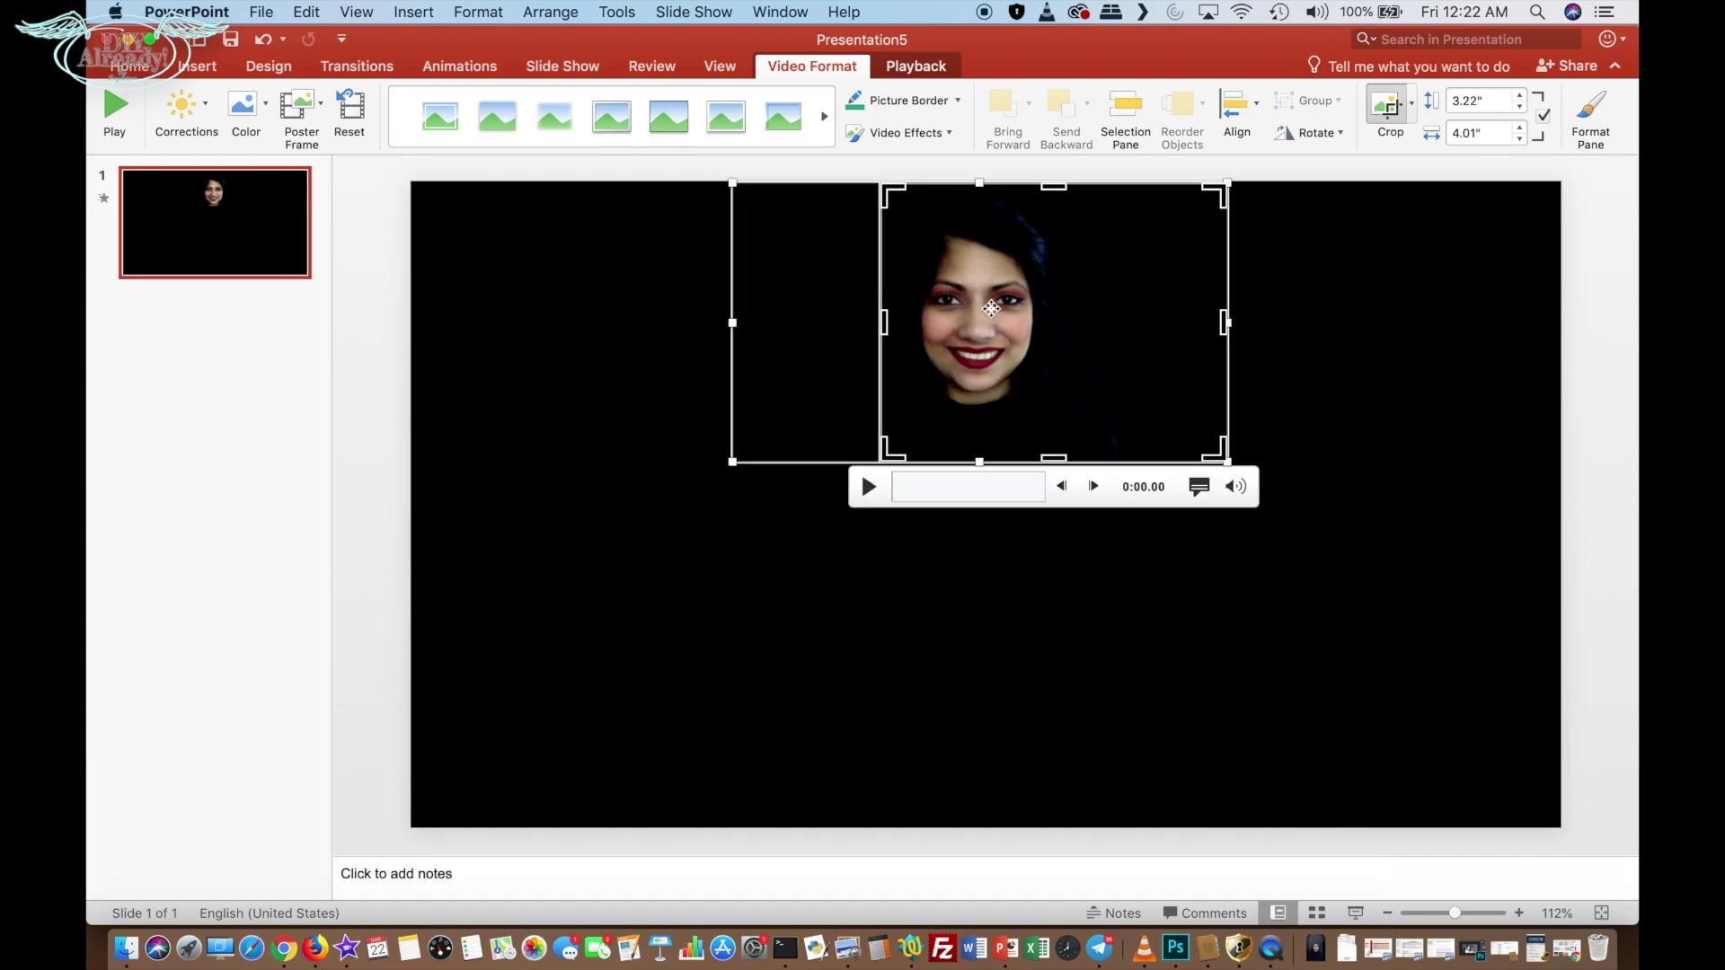
{"action": "left_click_drag", "start_coordinate": [1225, 323], "coordinate": [1066, 301]}
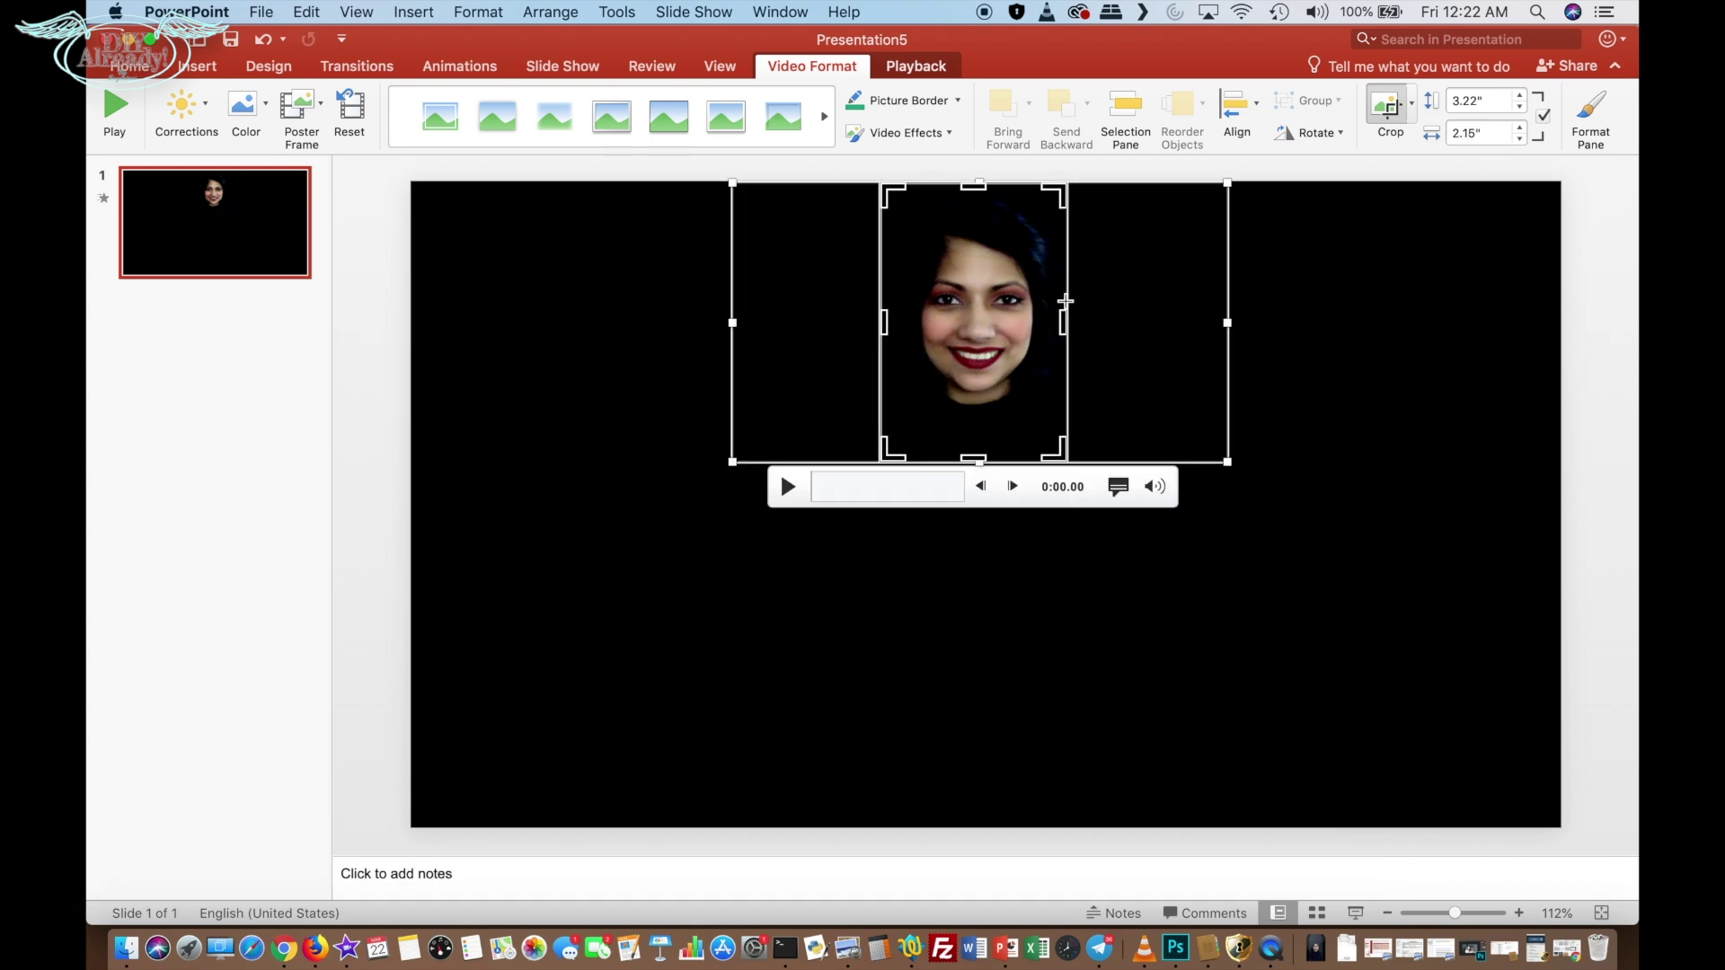
{"action": "left_click_drag", "start_coordinate": [972, 457], "coordinate": [980, 460]}
- Draw a green Multiply X shape, about 8.44 by 7.47 inches, centred on the slide
{"action": "left_click", "coordinate": [195, 67]}
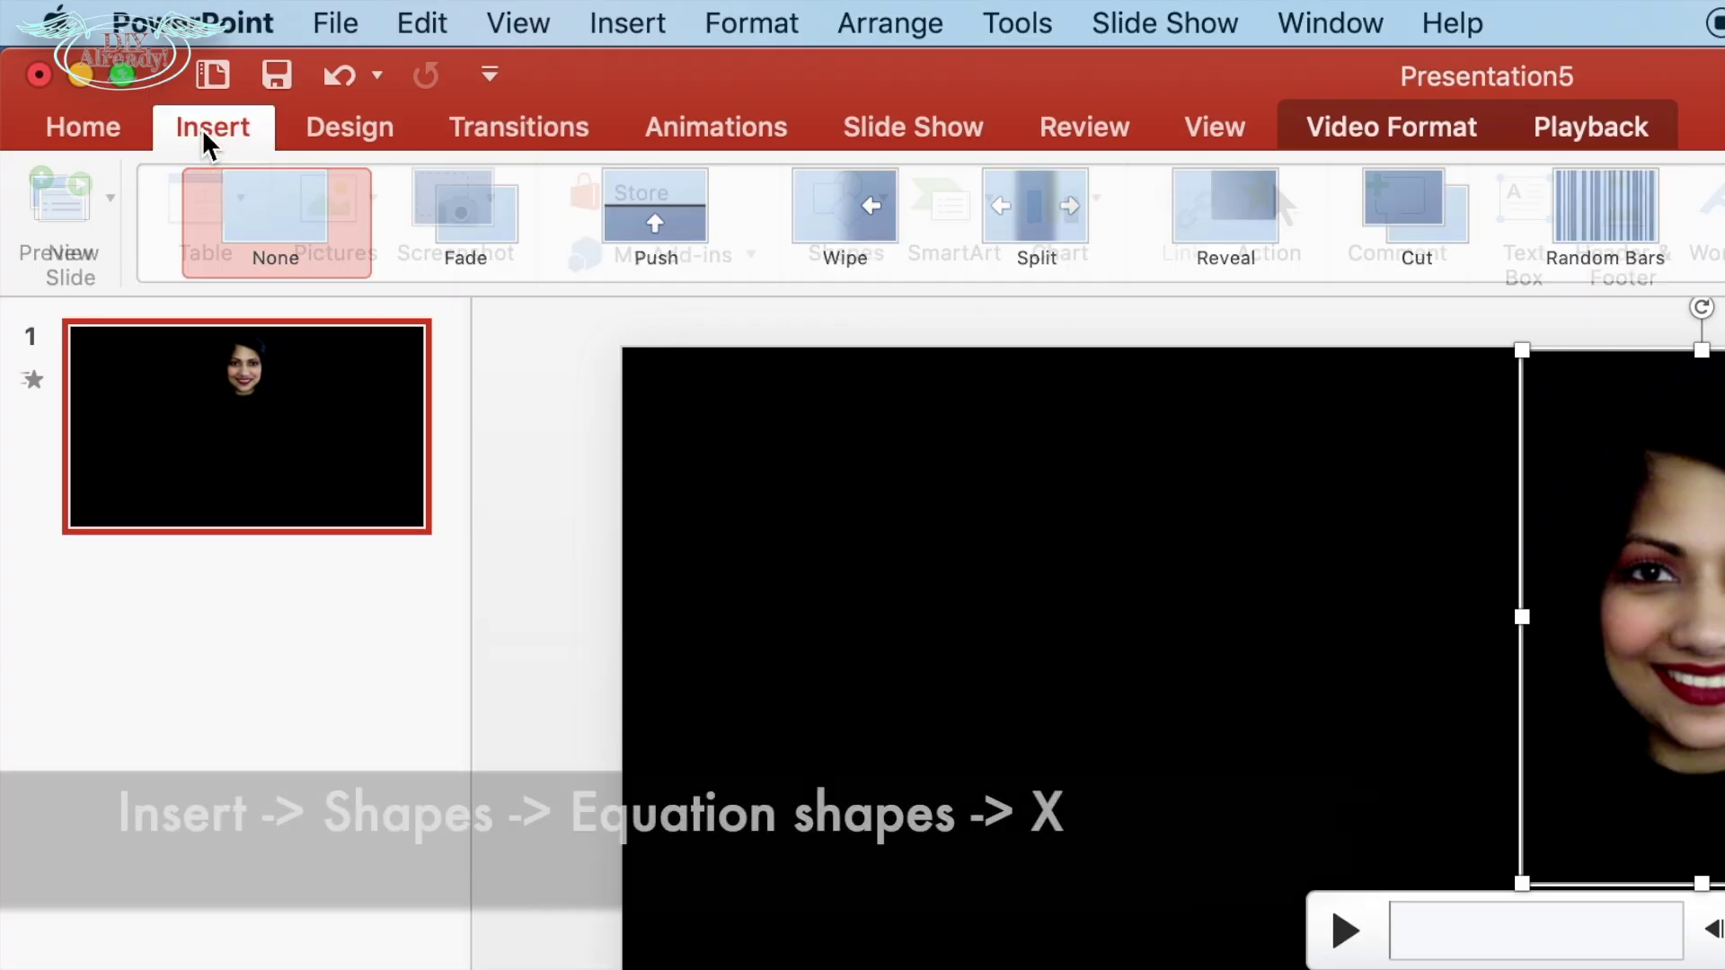
{"action": "left_click", "coordinate": [544, 108]}
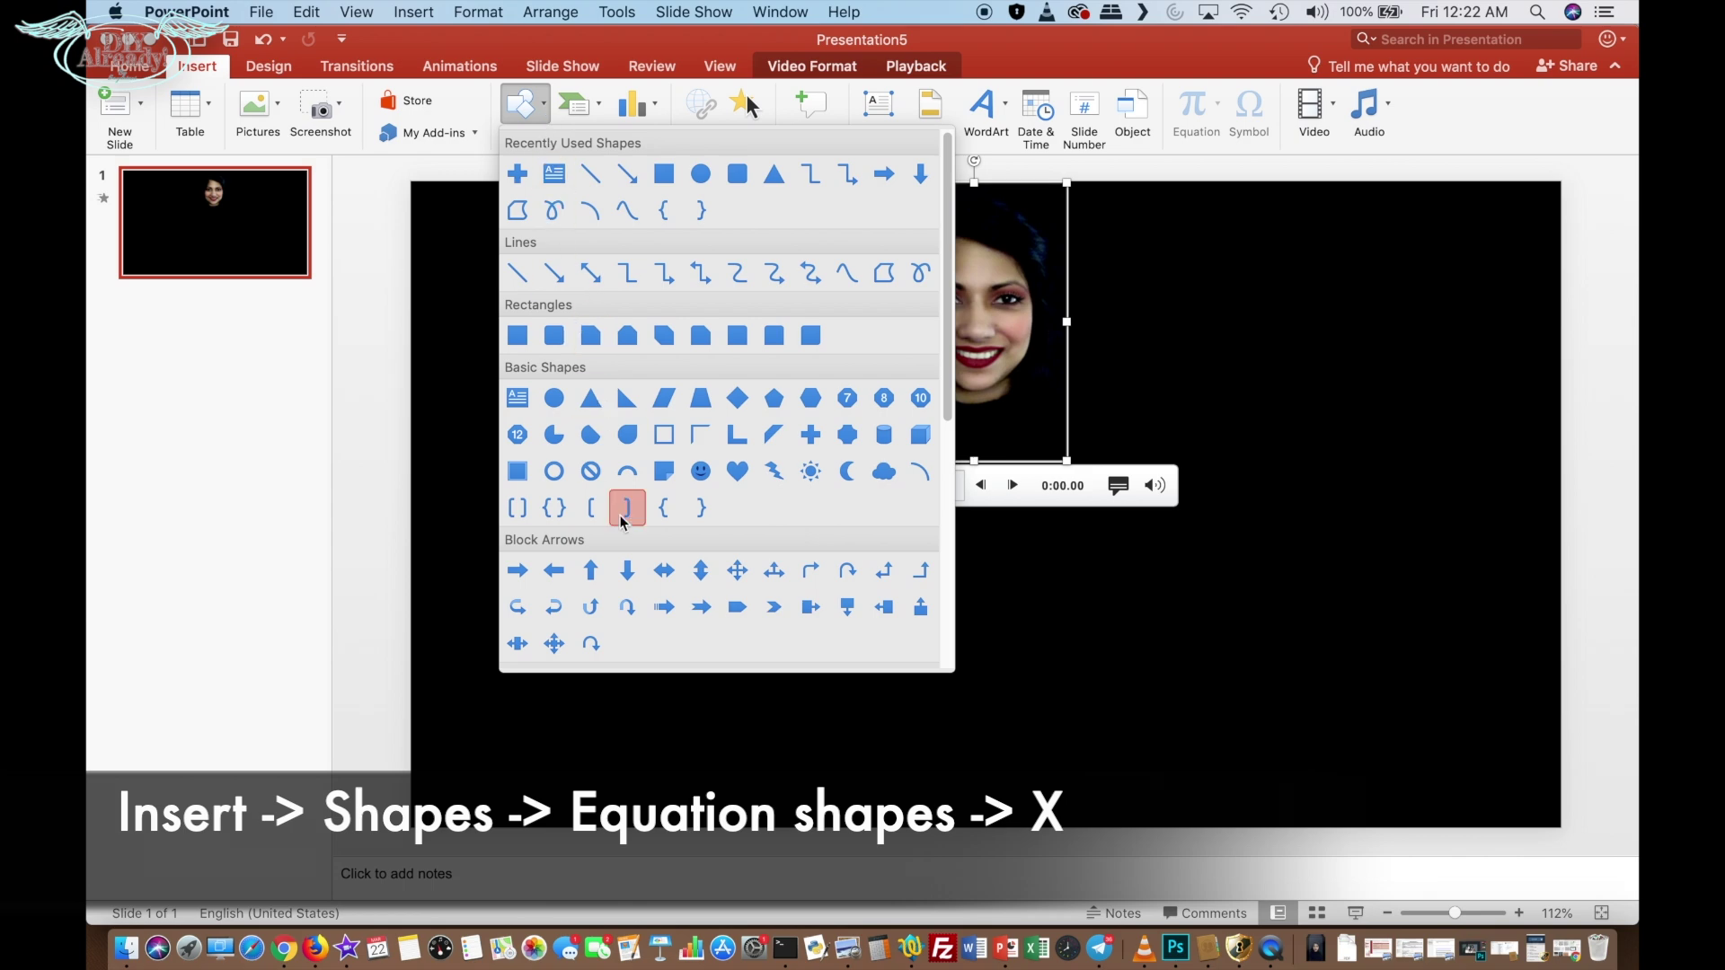
{"action": "scroll", "coordinate": [626, 566], "scroll_direction": "down", "scroll_amount": 5}
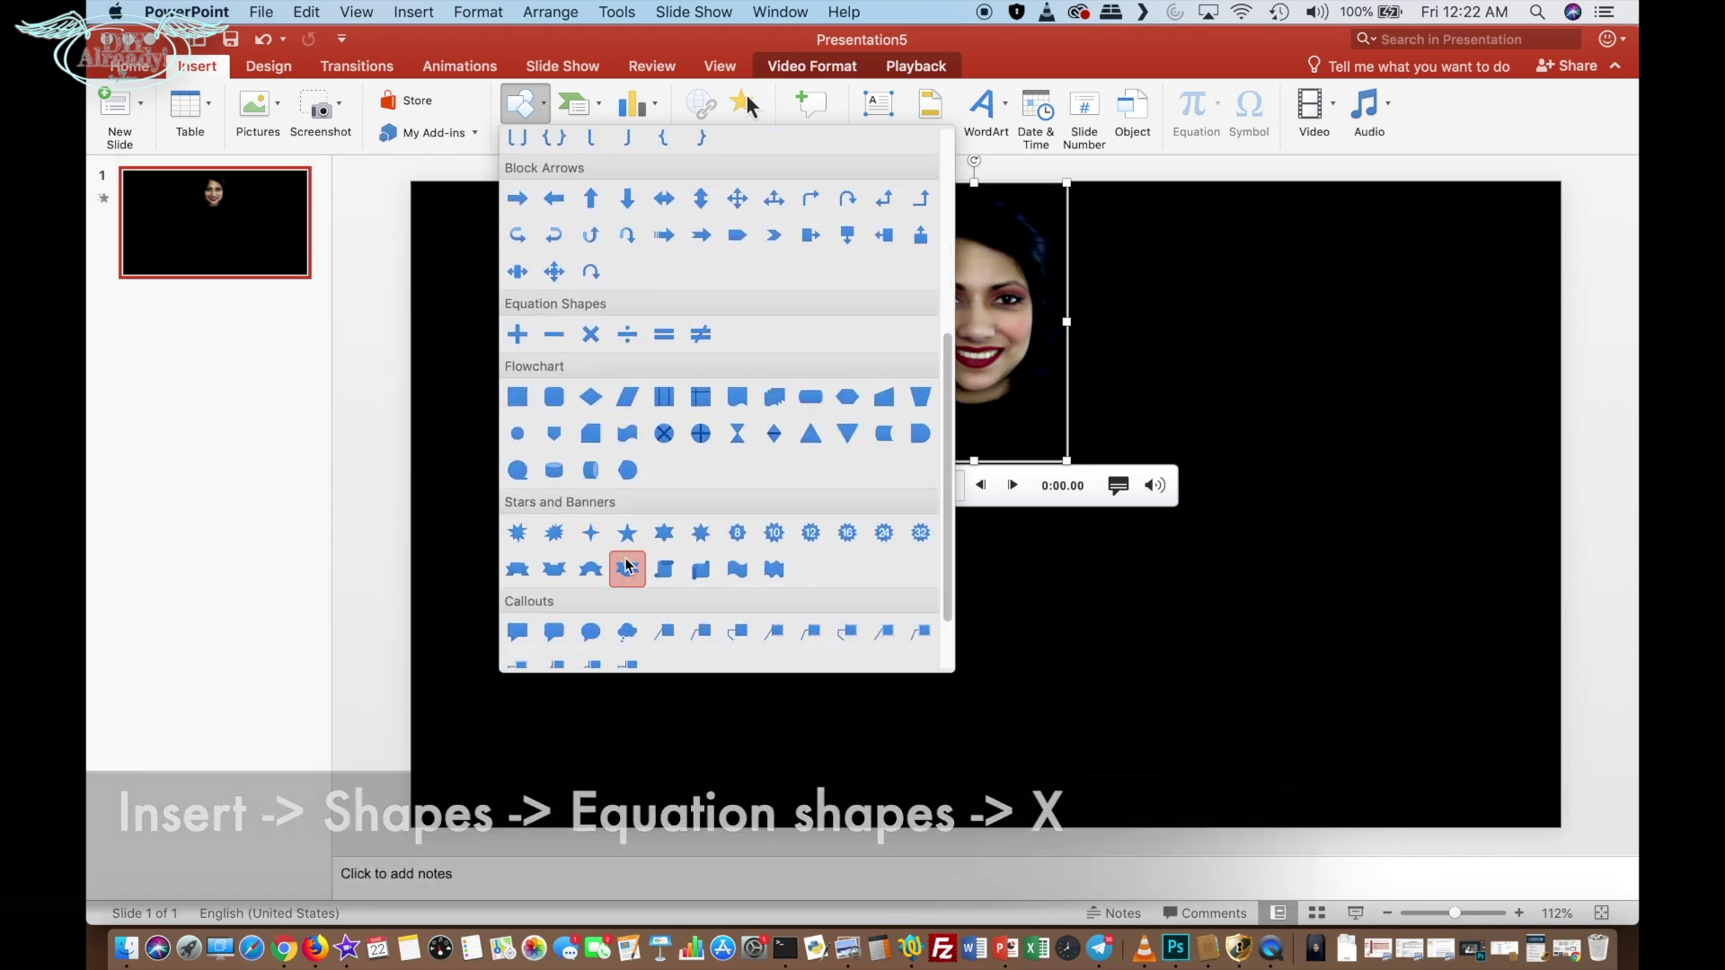
{"action": "left_click", "coordinate": [590, 335]}
{"action": "mouse_move", "coordinate": [896, 440]}
{"action": "left_mouse_down"}
{"action": "mouse_move", "coordinate": [1174, 674]}
{"action": "mouse_move", "coordinate": [1363, 697]}
{"action": "mouse_move", "coordinate": [1267, 824]}
{"action": "mouse_move", "coordinate": [1275, 779]}
{"action": "left_mouse_up"}
{"action": "left_click_drag", "start_coordinate": [1066, 569], "coordinate": [983, 493]}
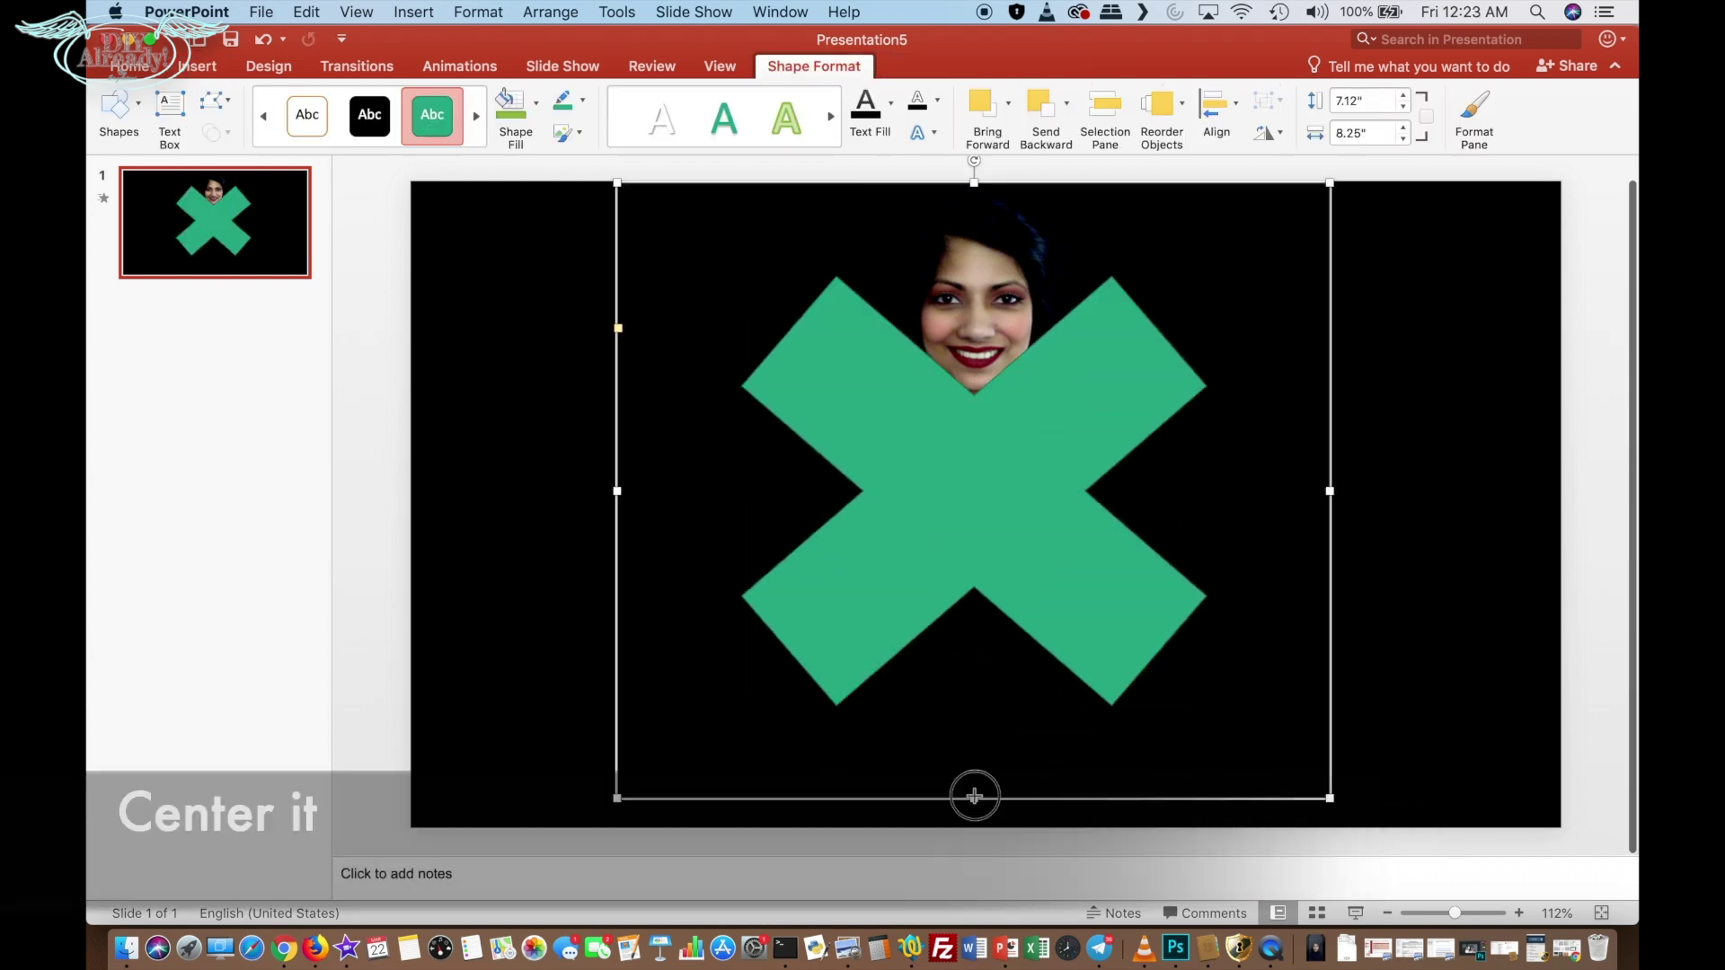
{"action": "left_click_drag", "start_coordinate": [975, 798], "coordinate": [966, 819]}
{"action": "left_click_drag", "start_coordinate": [614, 504], "coordinate": [597, 501]}
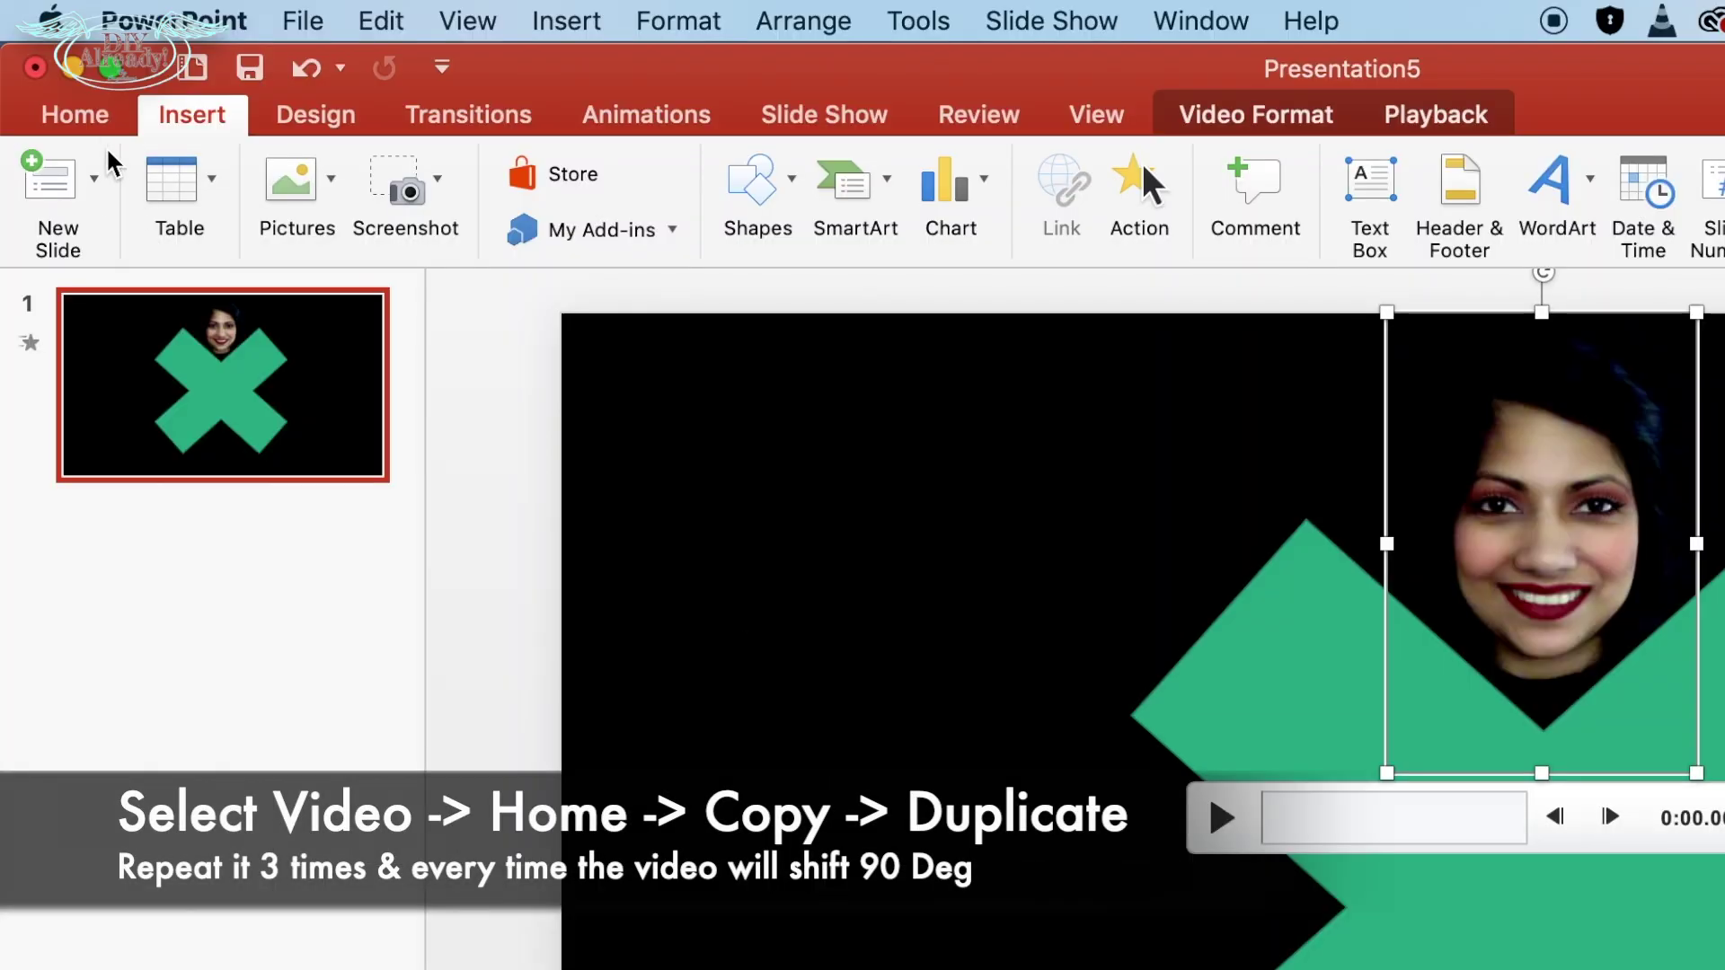
{"action": "left_click", "coordinate": [47, 19]}
- Duplicate the face video, rotate the copy 90°, and place it on the X's right arm
{"action": "left_click", "coordinate": [227, 201]}
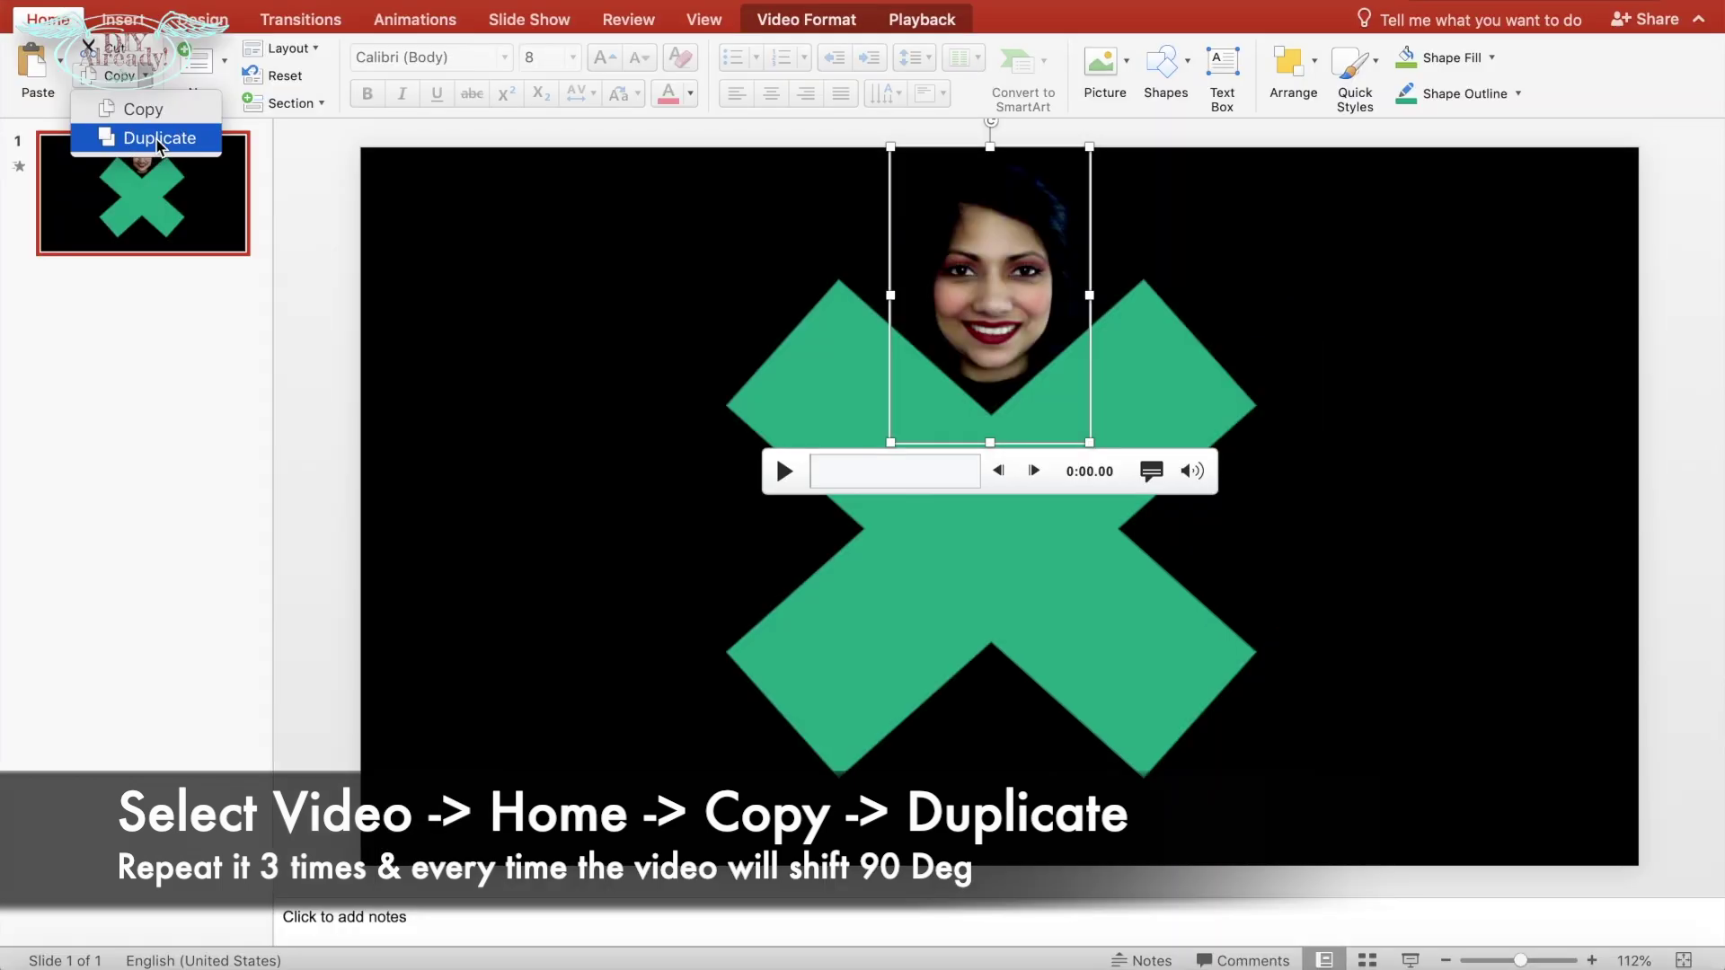
{"action": "left_click", "coordinate": [159, 139]}
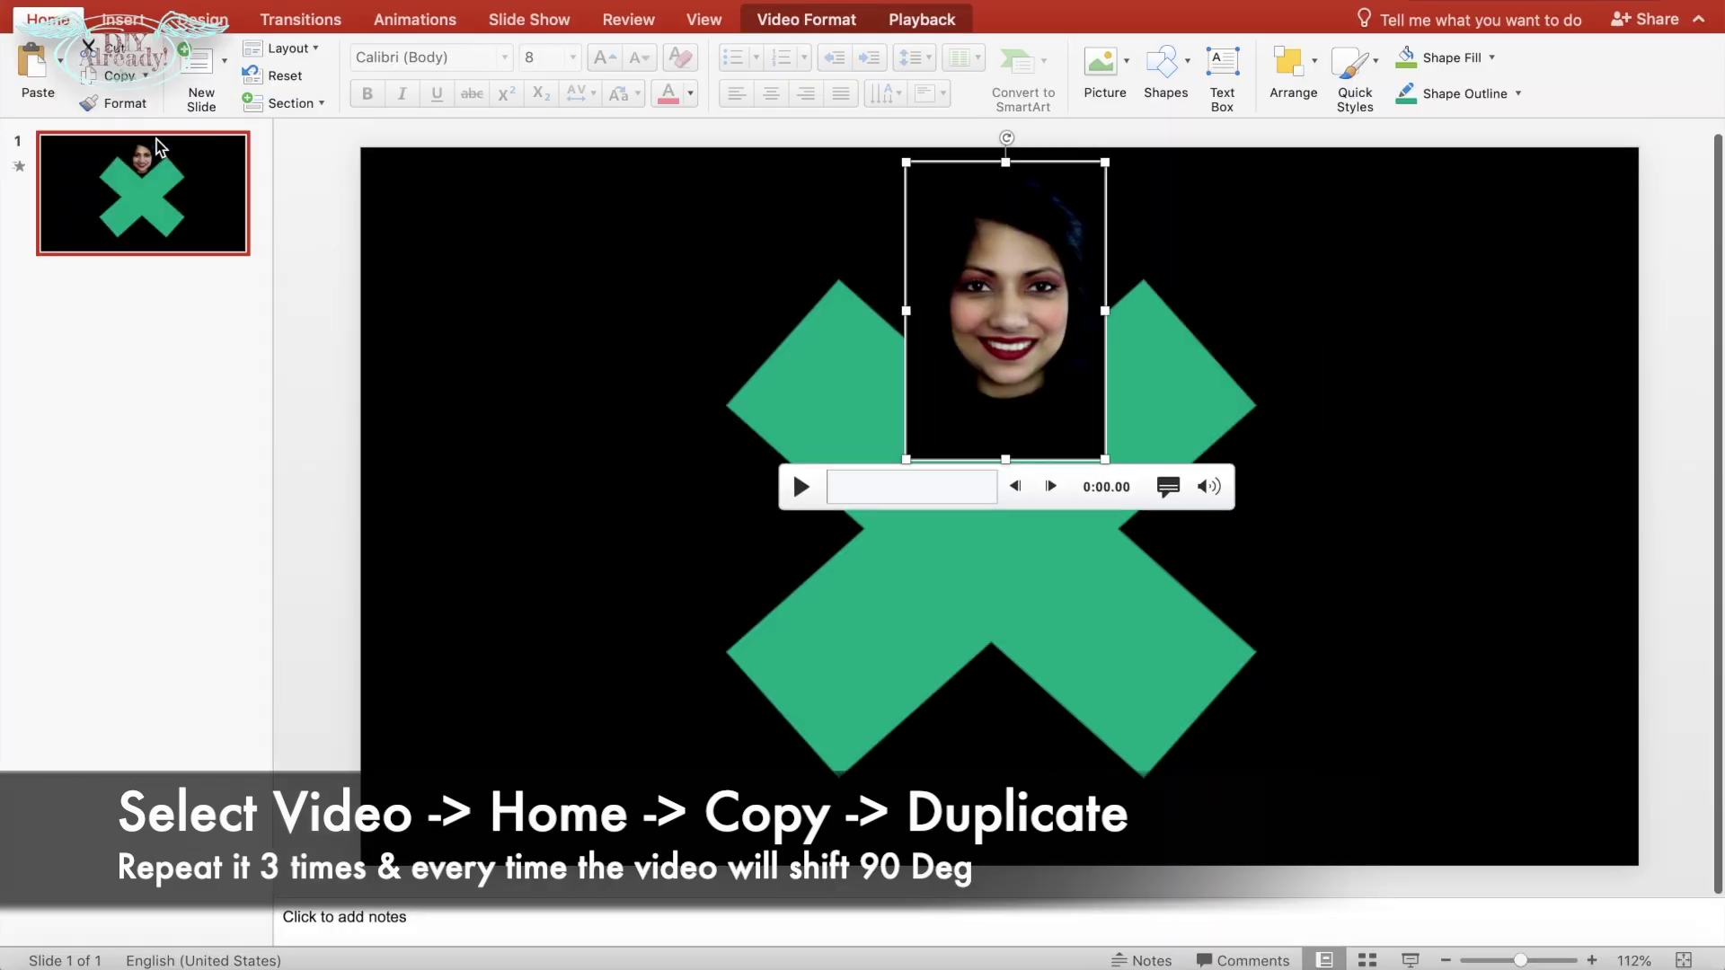
{"action": "left_click_drag", "start_coordinate": [1011, 128], "coordinate": [1195, 318]}
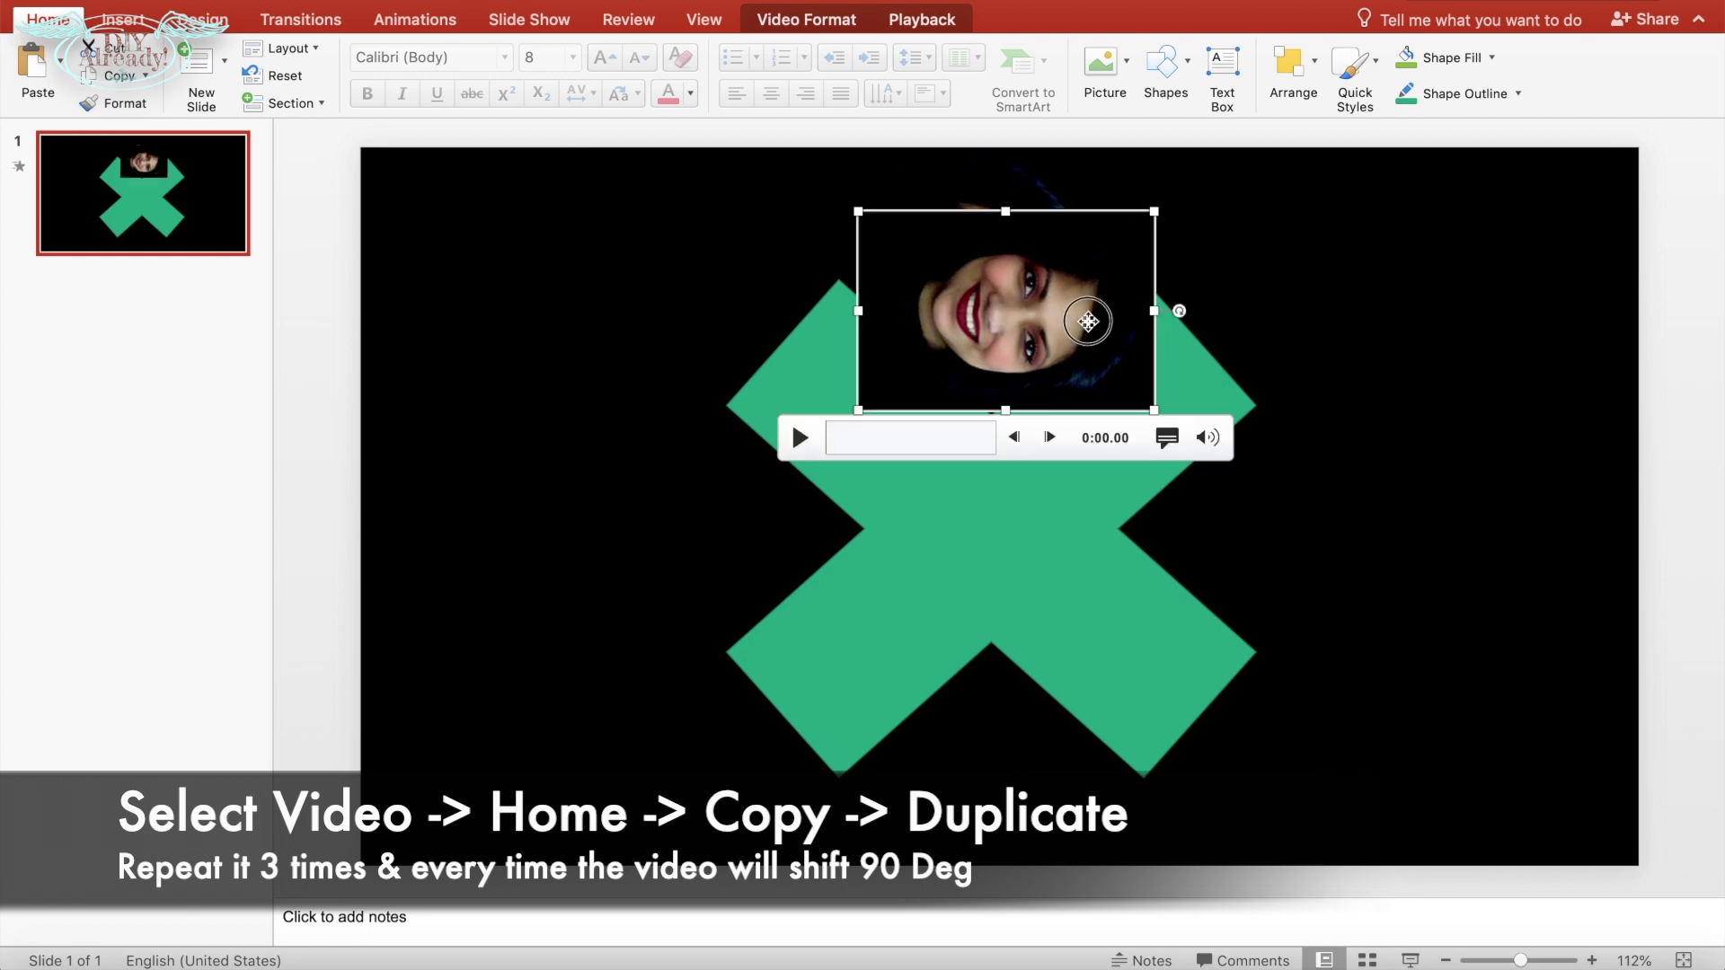
{"action": "left_click_drag", "start_coordinate": [1090, 315], "coordinate": [1265, 546]}
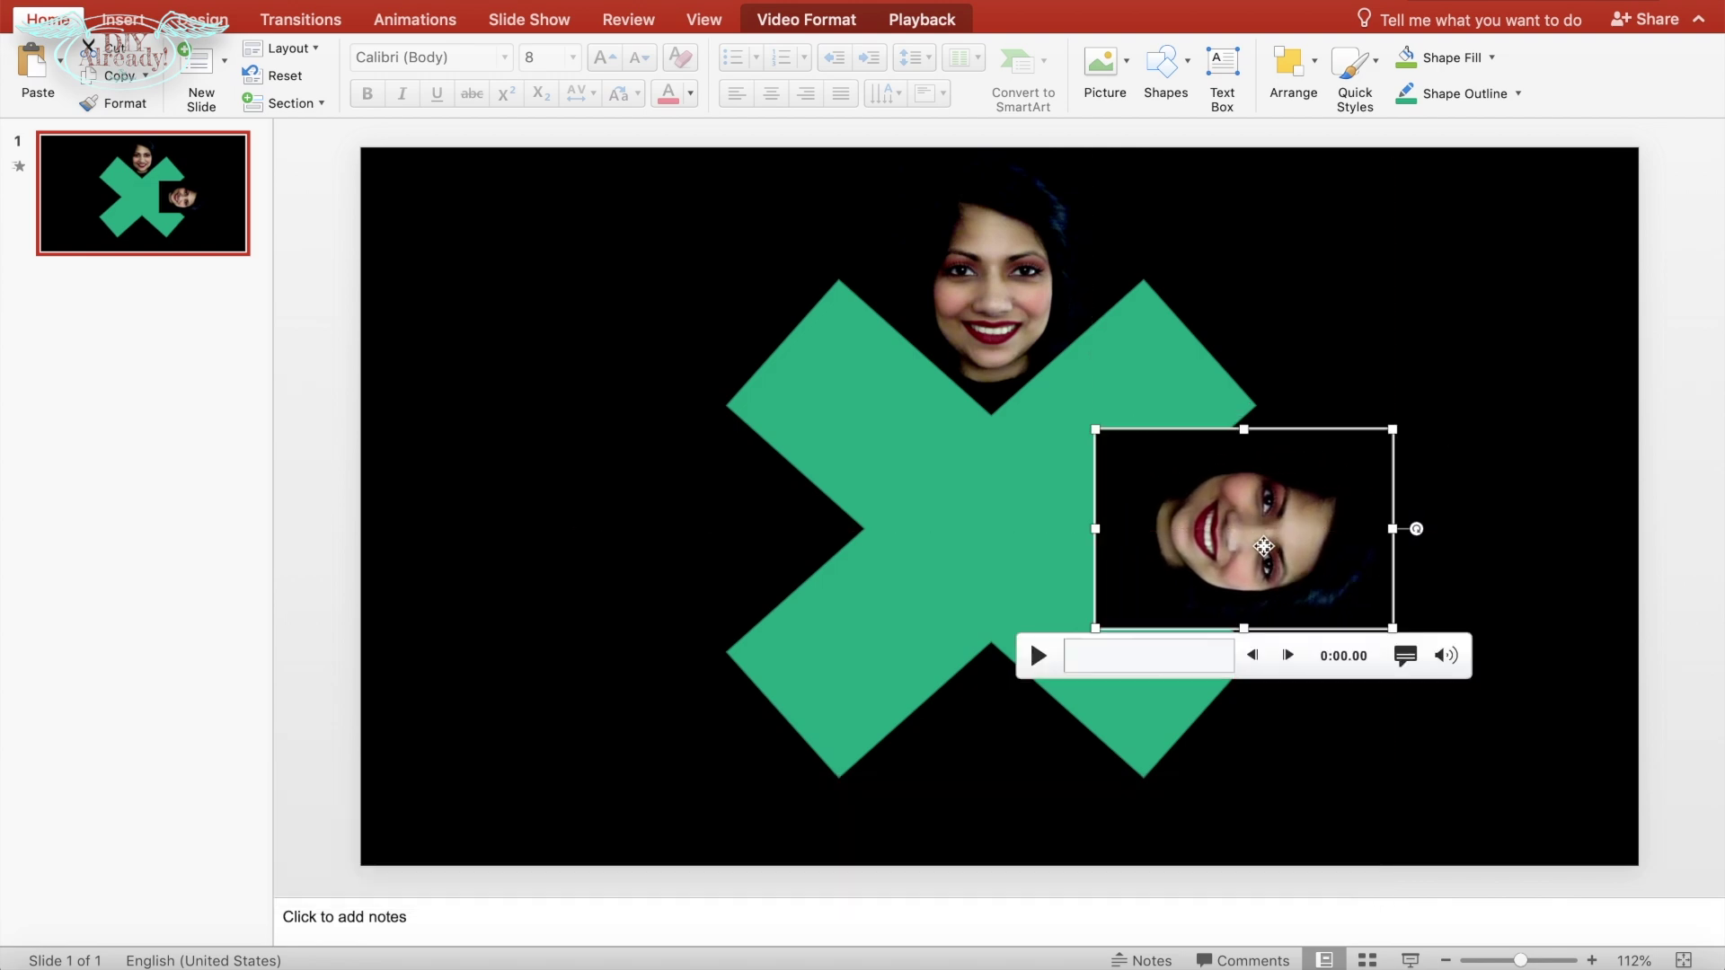
- Duplicate the top video again, turn it 180°, and place it on the X's lower arm
{"action": "left_click", "coordinate": [1033, 346]}
{"action": "left_click", "coordinate": [155, 147]}
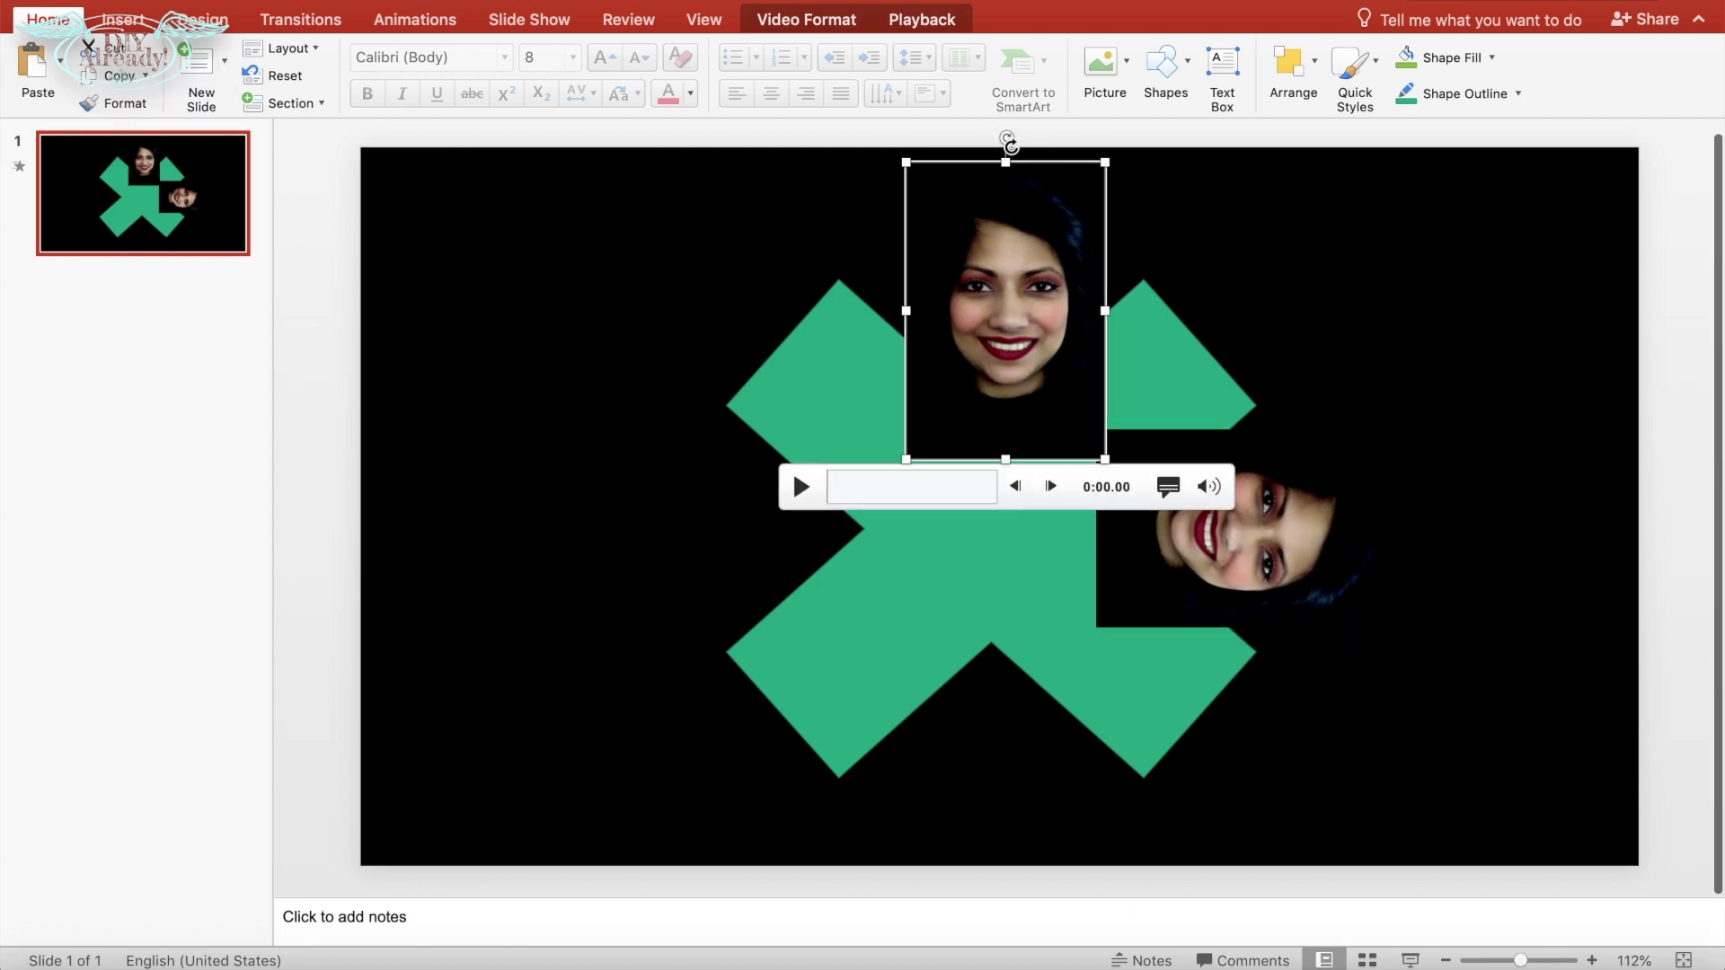
{"action": "left_click_drag", "start_coordinate": [1005, 134], "coordinate": [1004, 469]}
{"action": "left_click_drag", "start_coordinate": [1015, 338], "coordinate": [995, 738]}
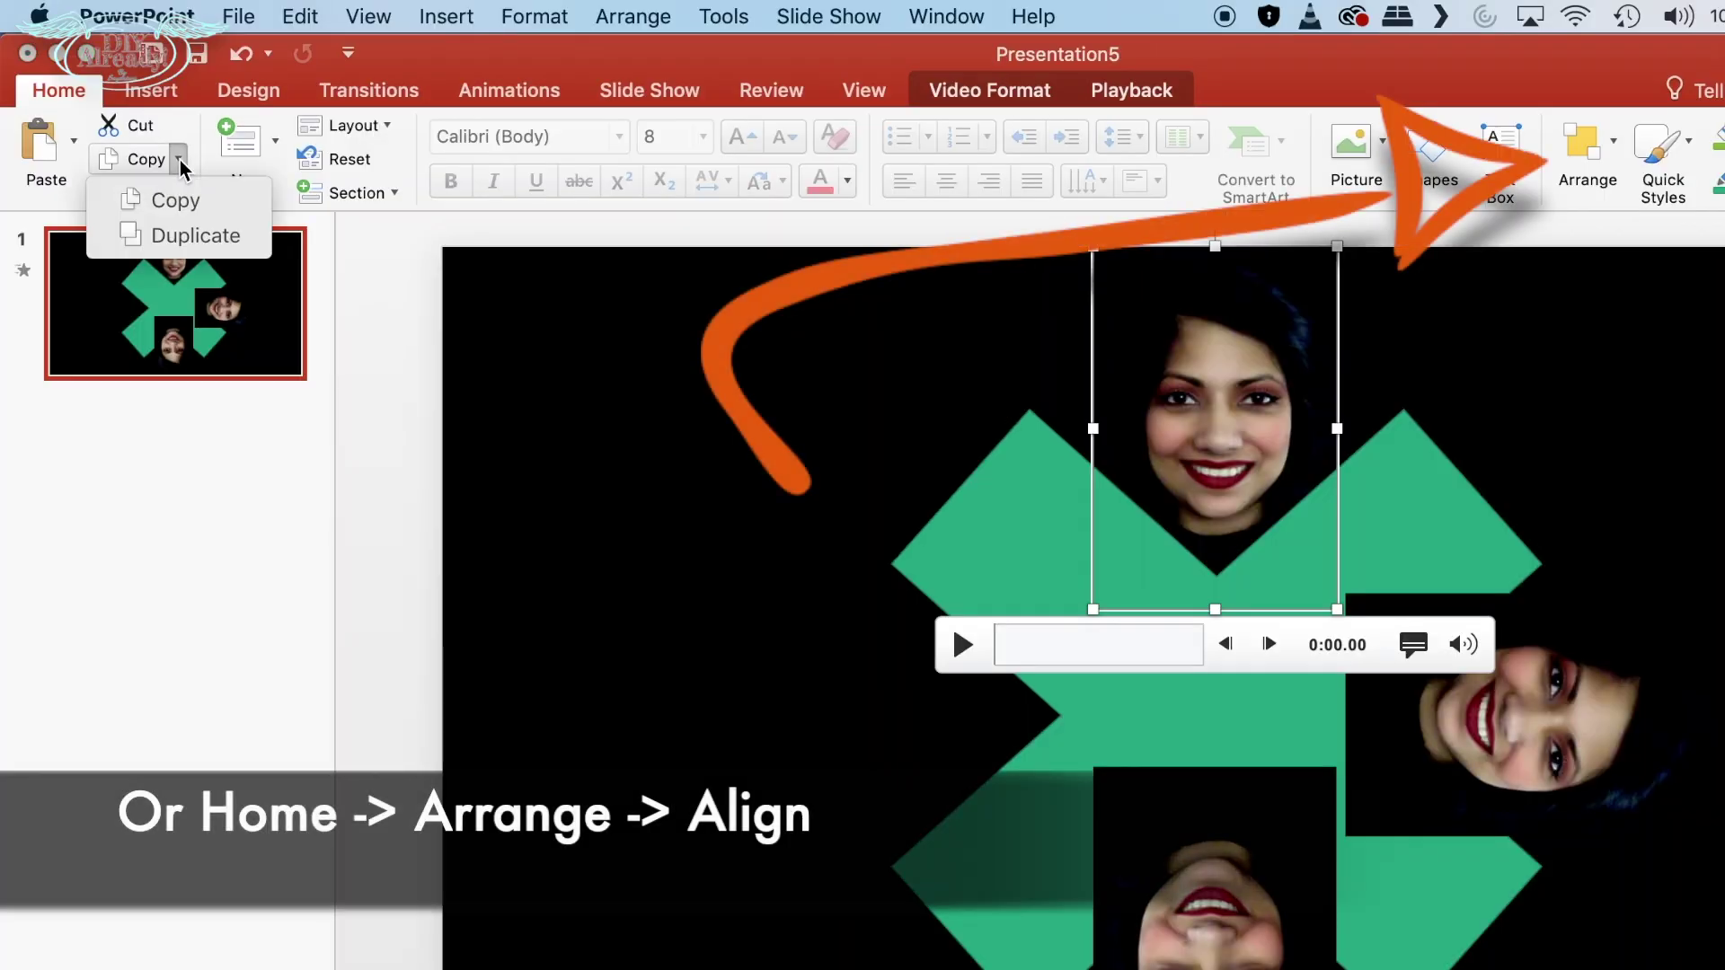
- Add a third copy rotated 270° on the X's left arm, then delete the green X
{"action": "left_click", "coordinate": [196, 235]}
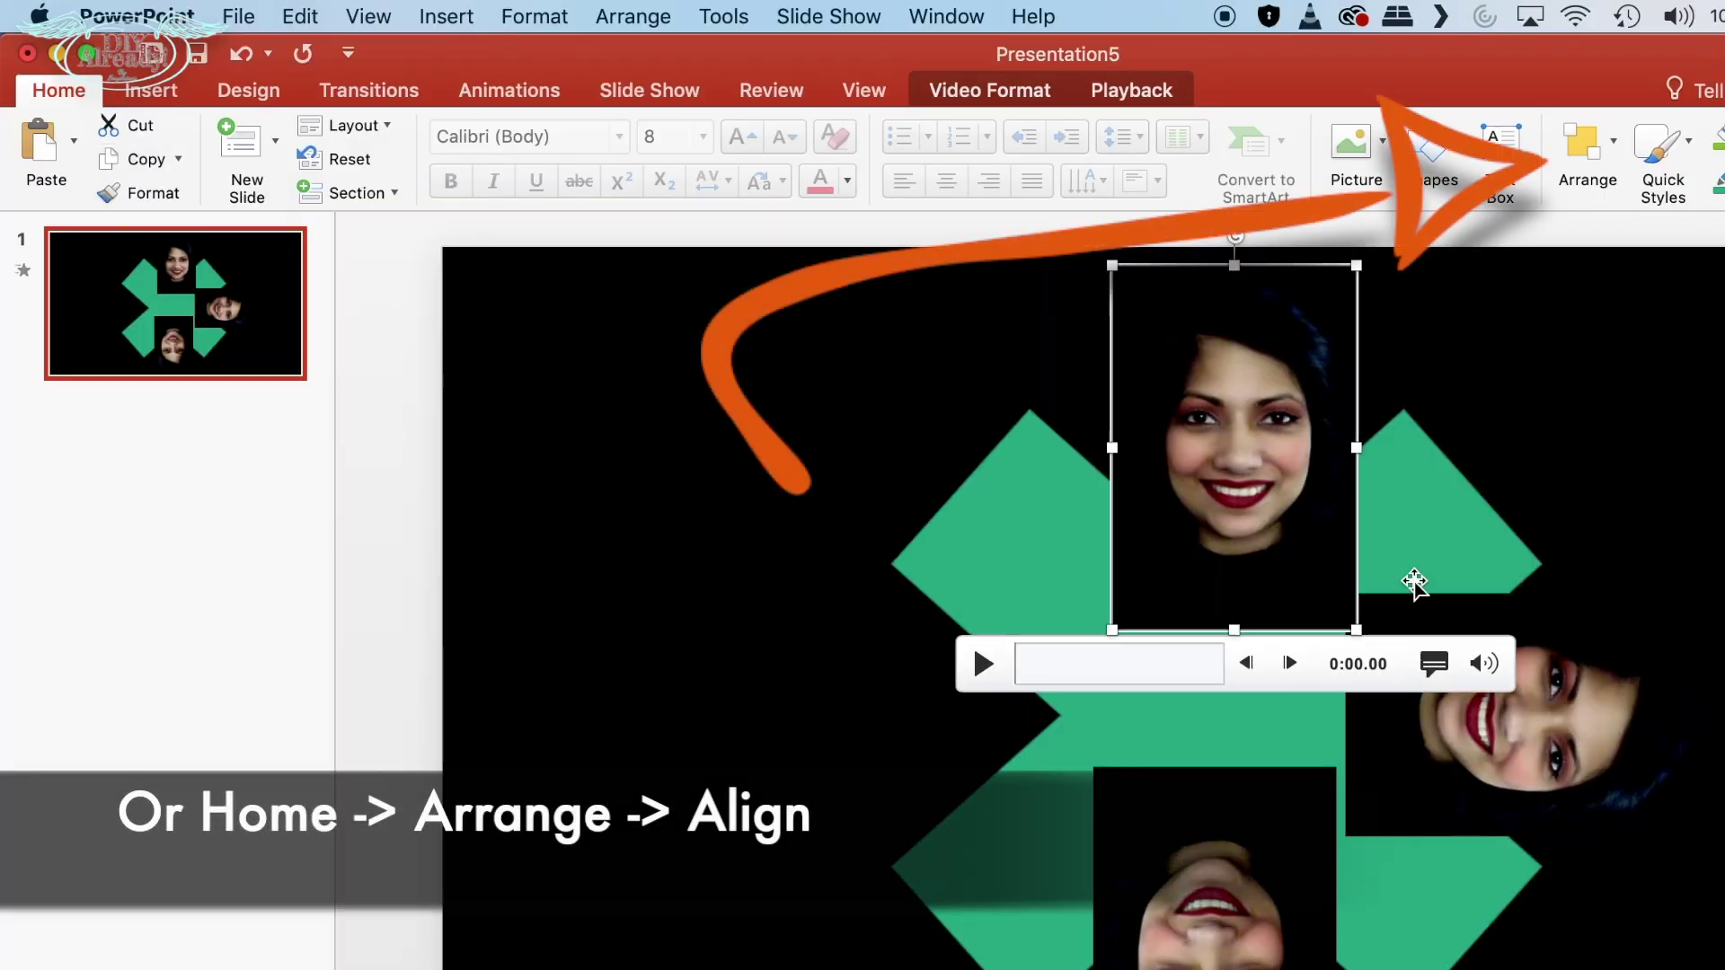
{"action": "left_click_drag", "start_coordinate": [1239, 235], "coordinate": [849, 441]}
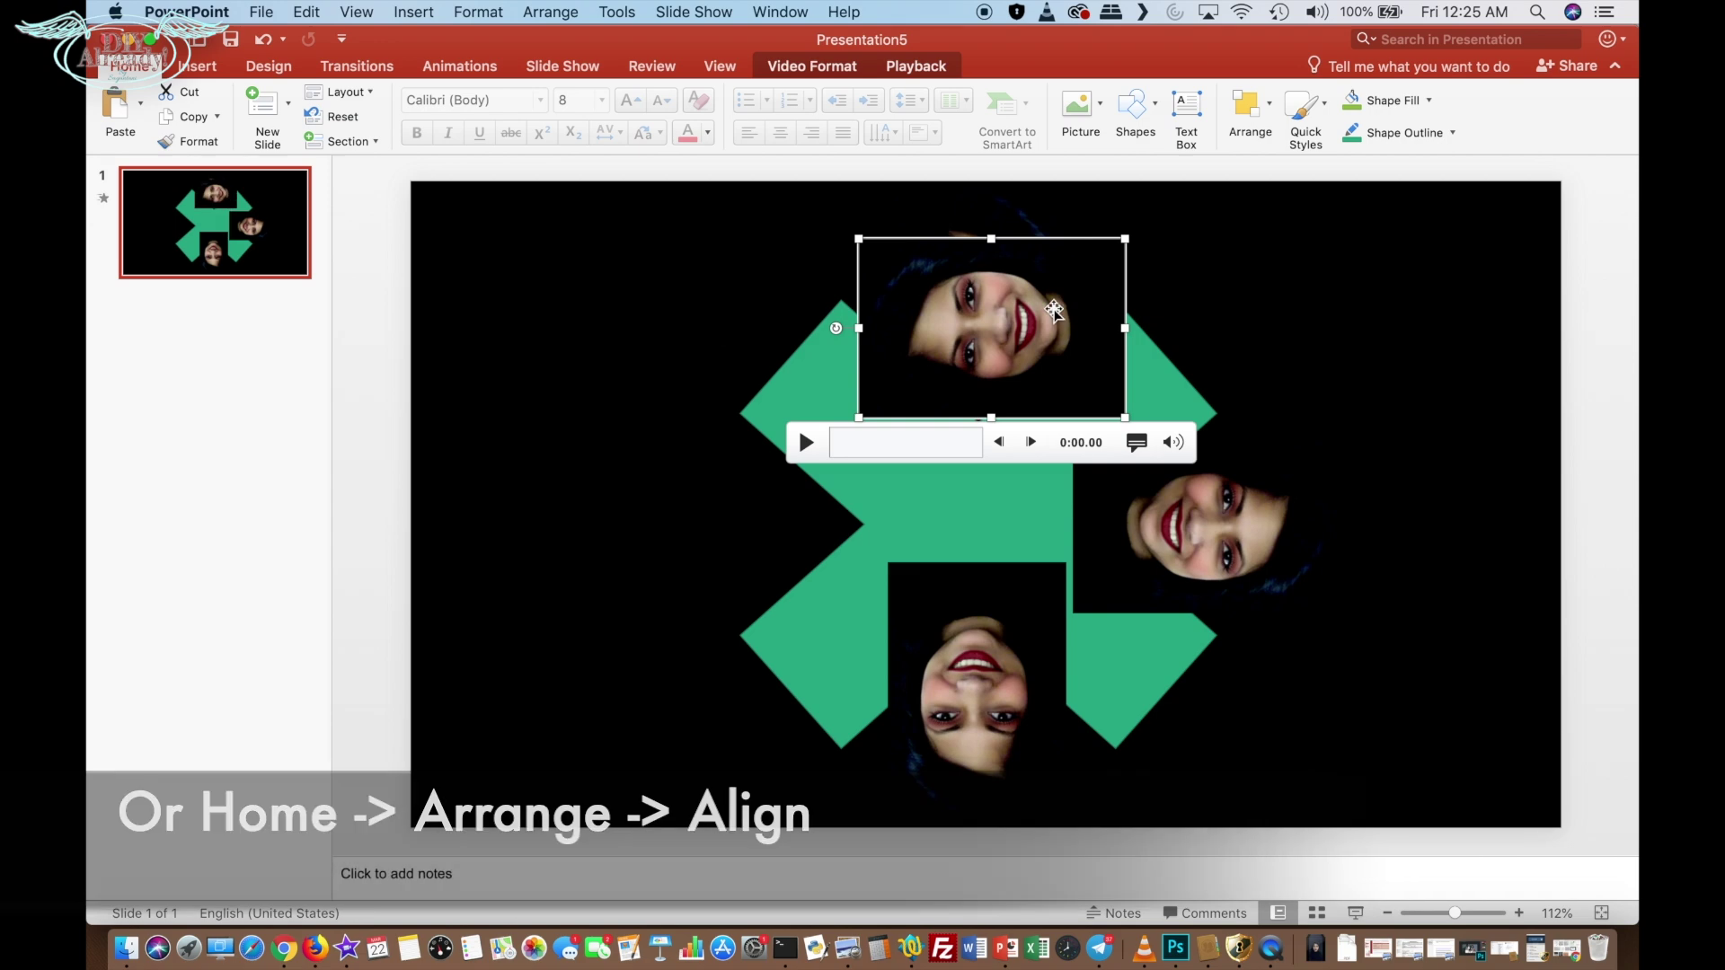
{"action": "left_click_drag", "start_coordinate": [1054, 310], "coordinate": [791, 509]}
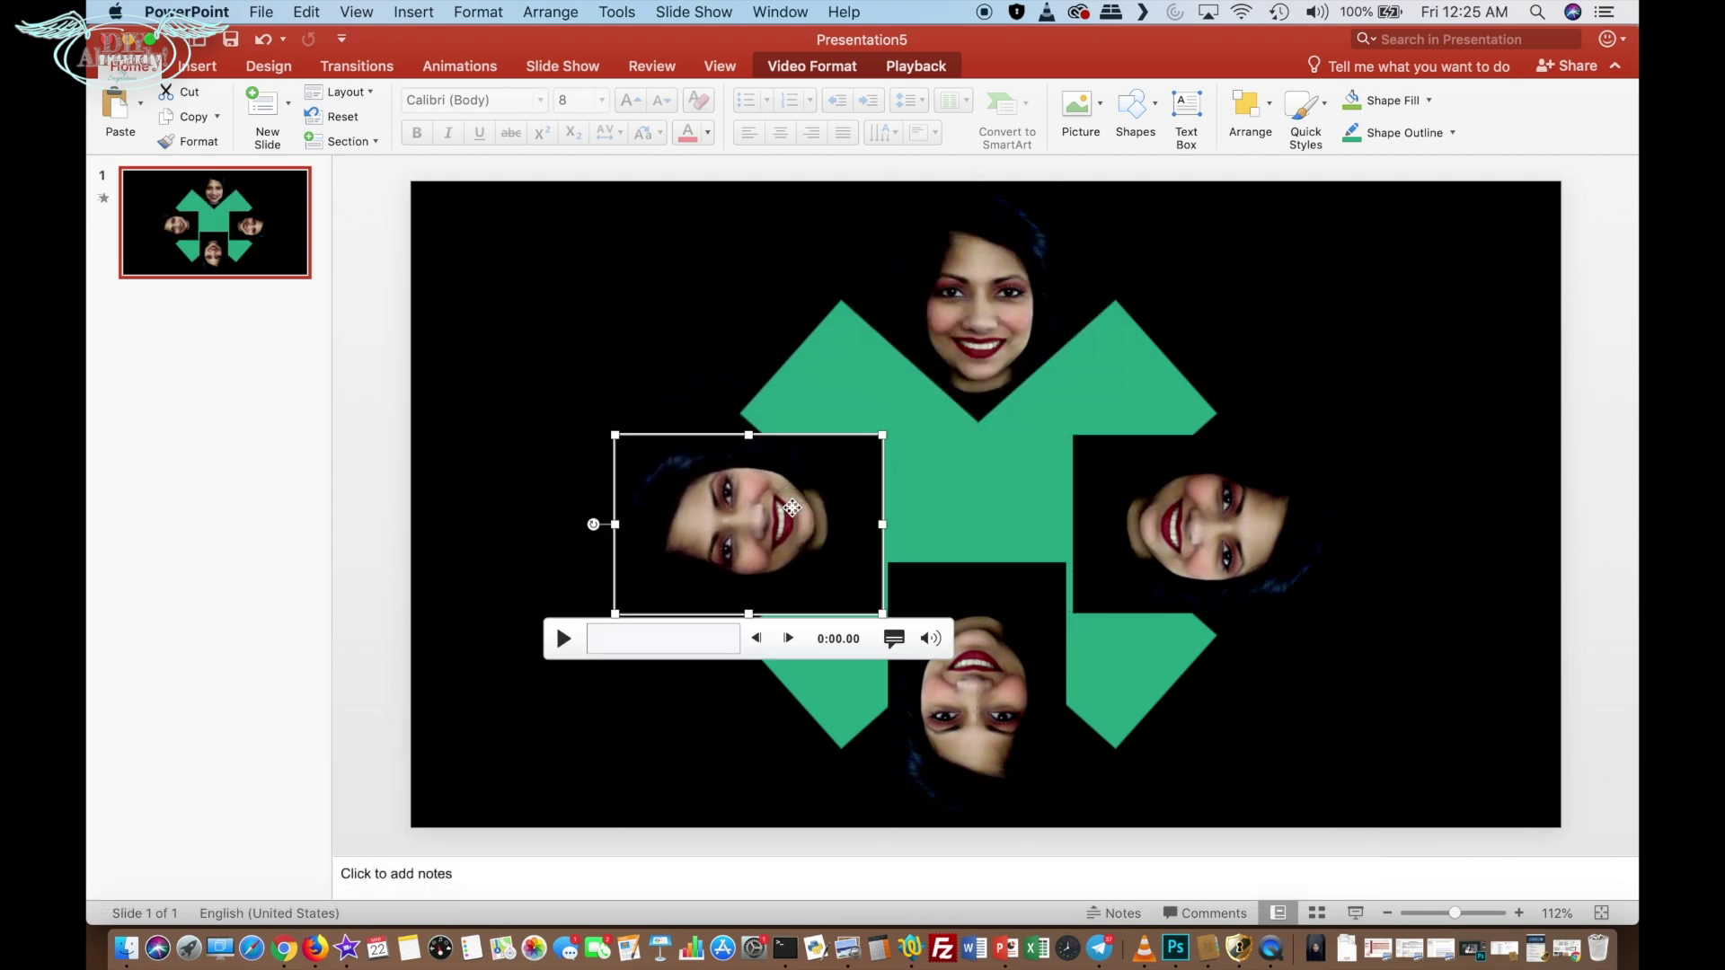
{"action": "left_click", "coordinate": [1032, 488]}
{"action": "key", "text": "Delete"}
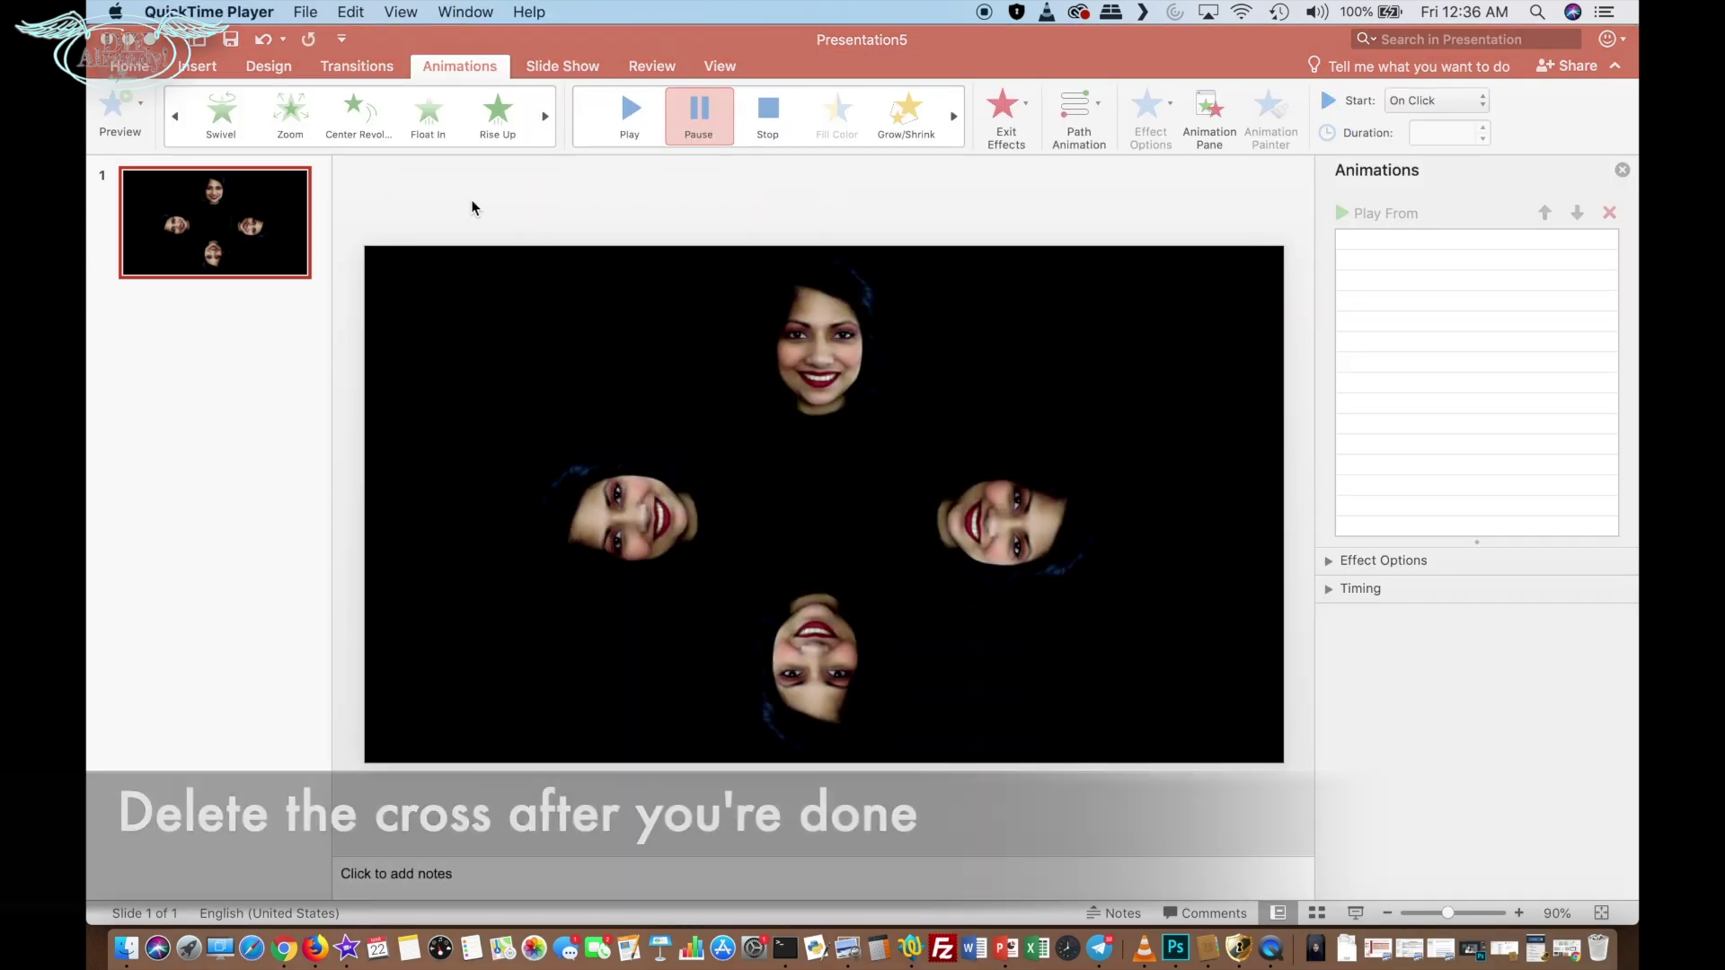
- Give the selected face videos the Zoom entrance animation
{"action": "left_click", "coordinate": [836, 334]}
{"action": "left_click", "coordinate": [638, 544], "text": "shift"}
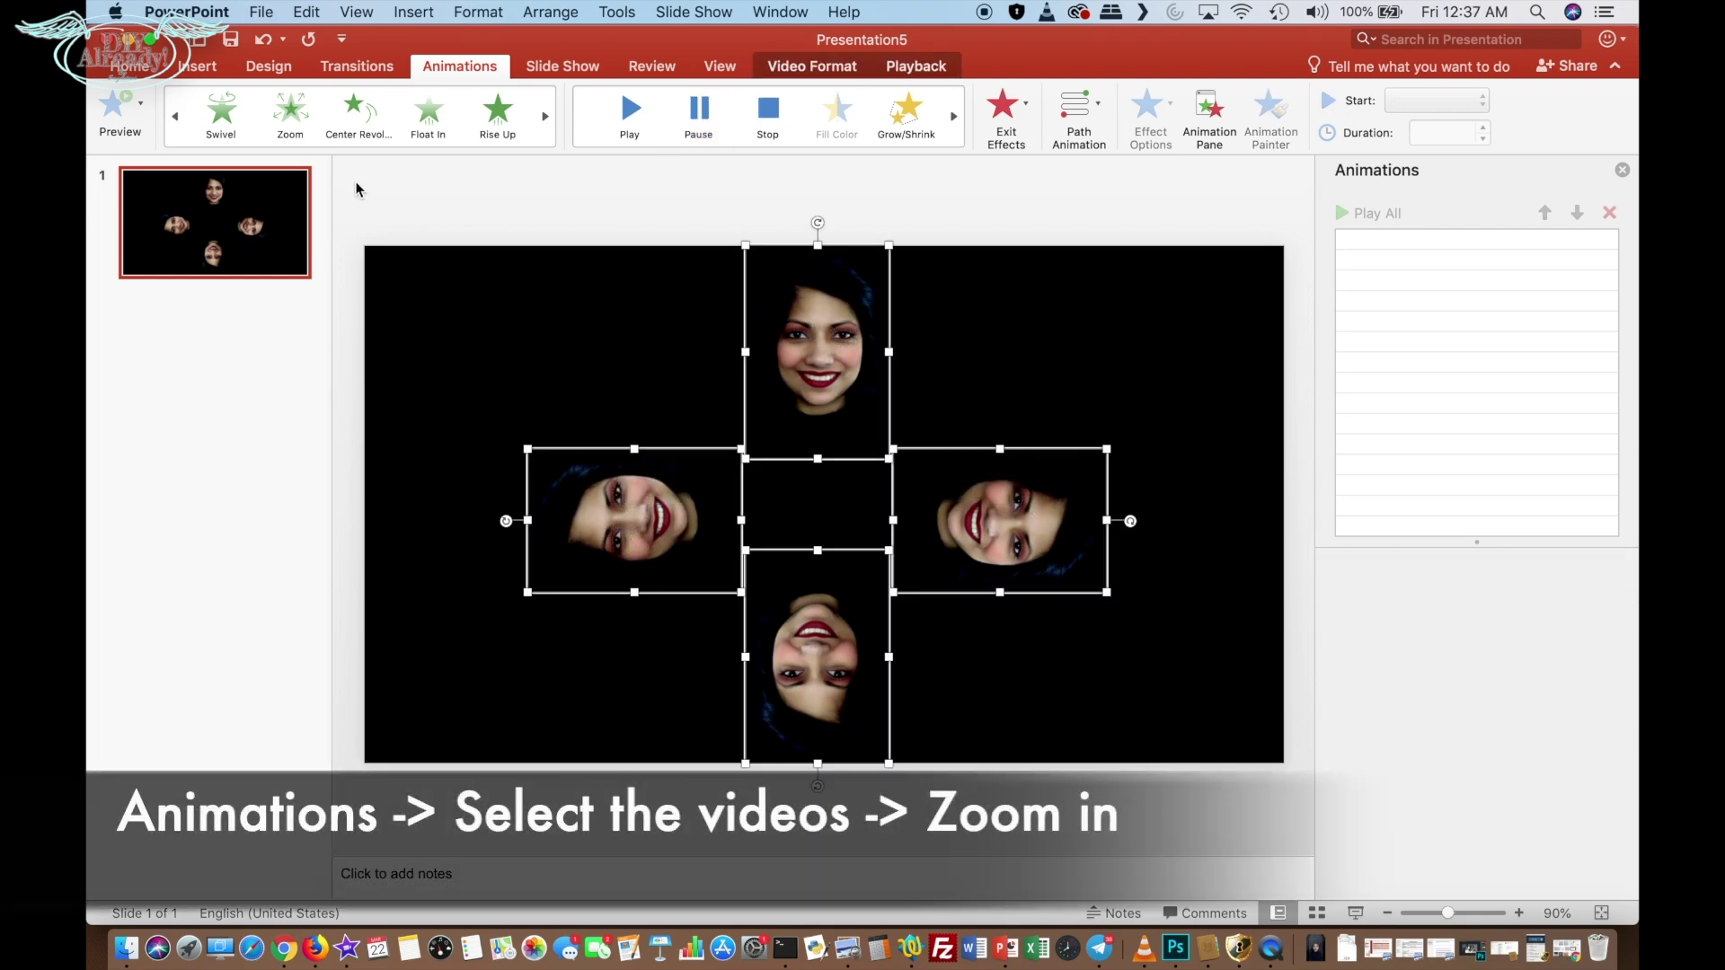
{"action": "left_click", "coordinate": [290, 112]}
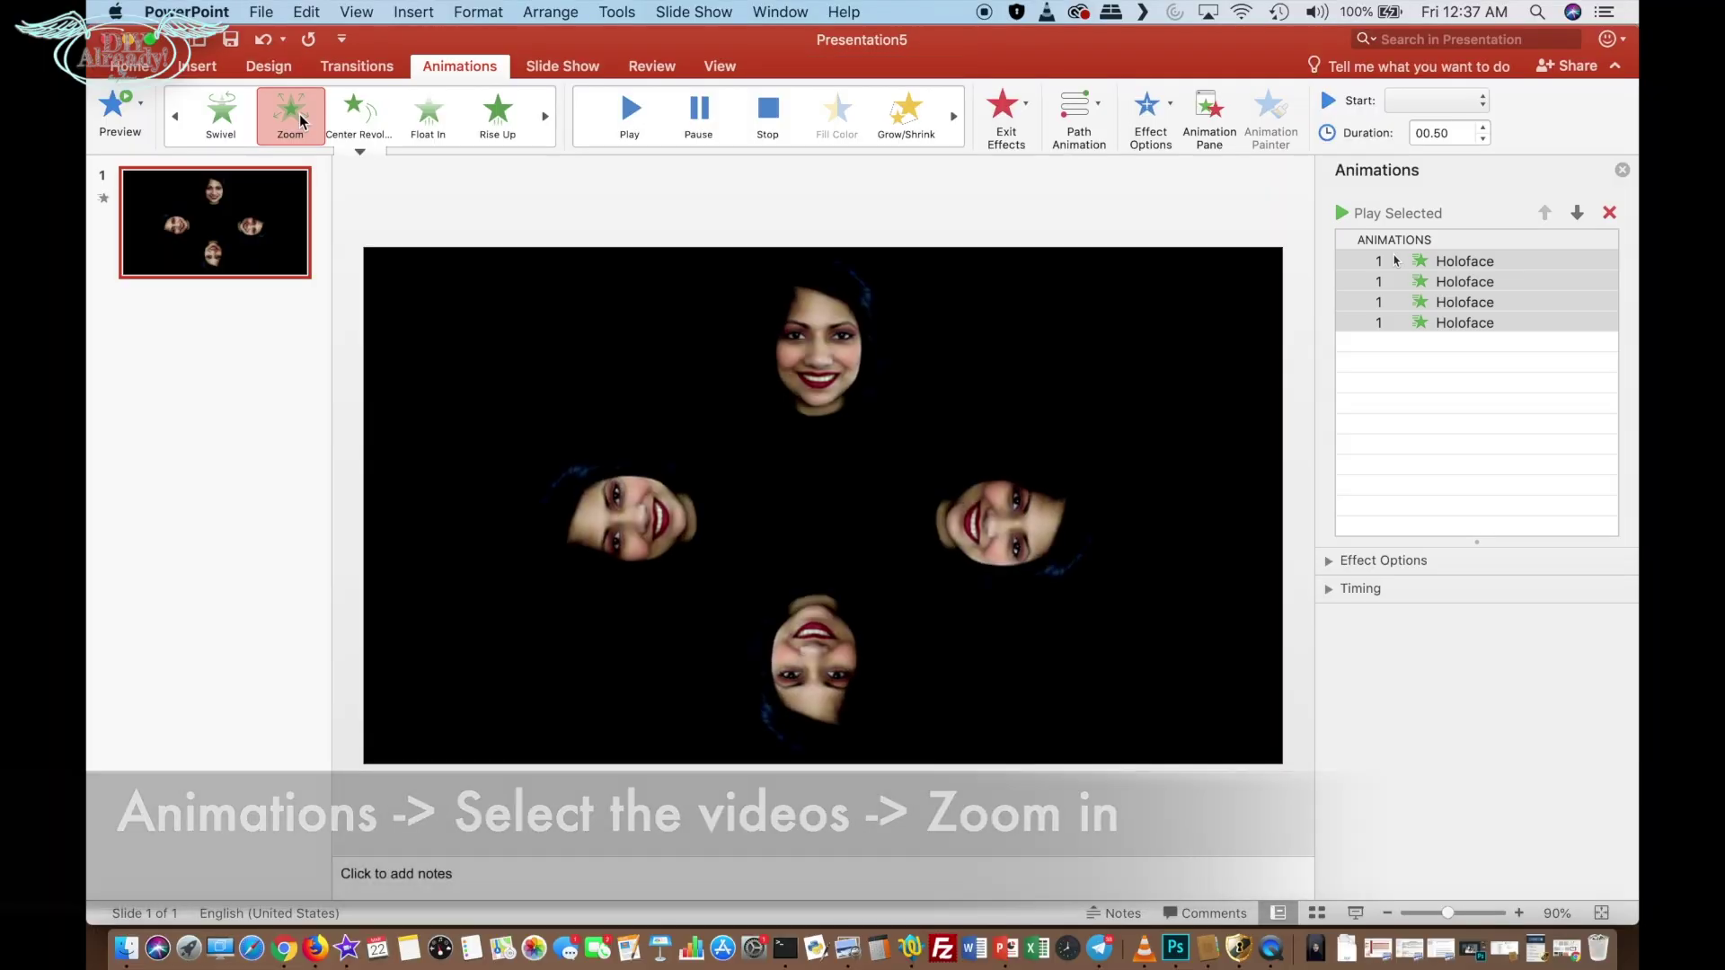
- Add the Play action to the top, left and bottom face videos
{"action": "left_click", "coordinate": [844, 346]}
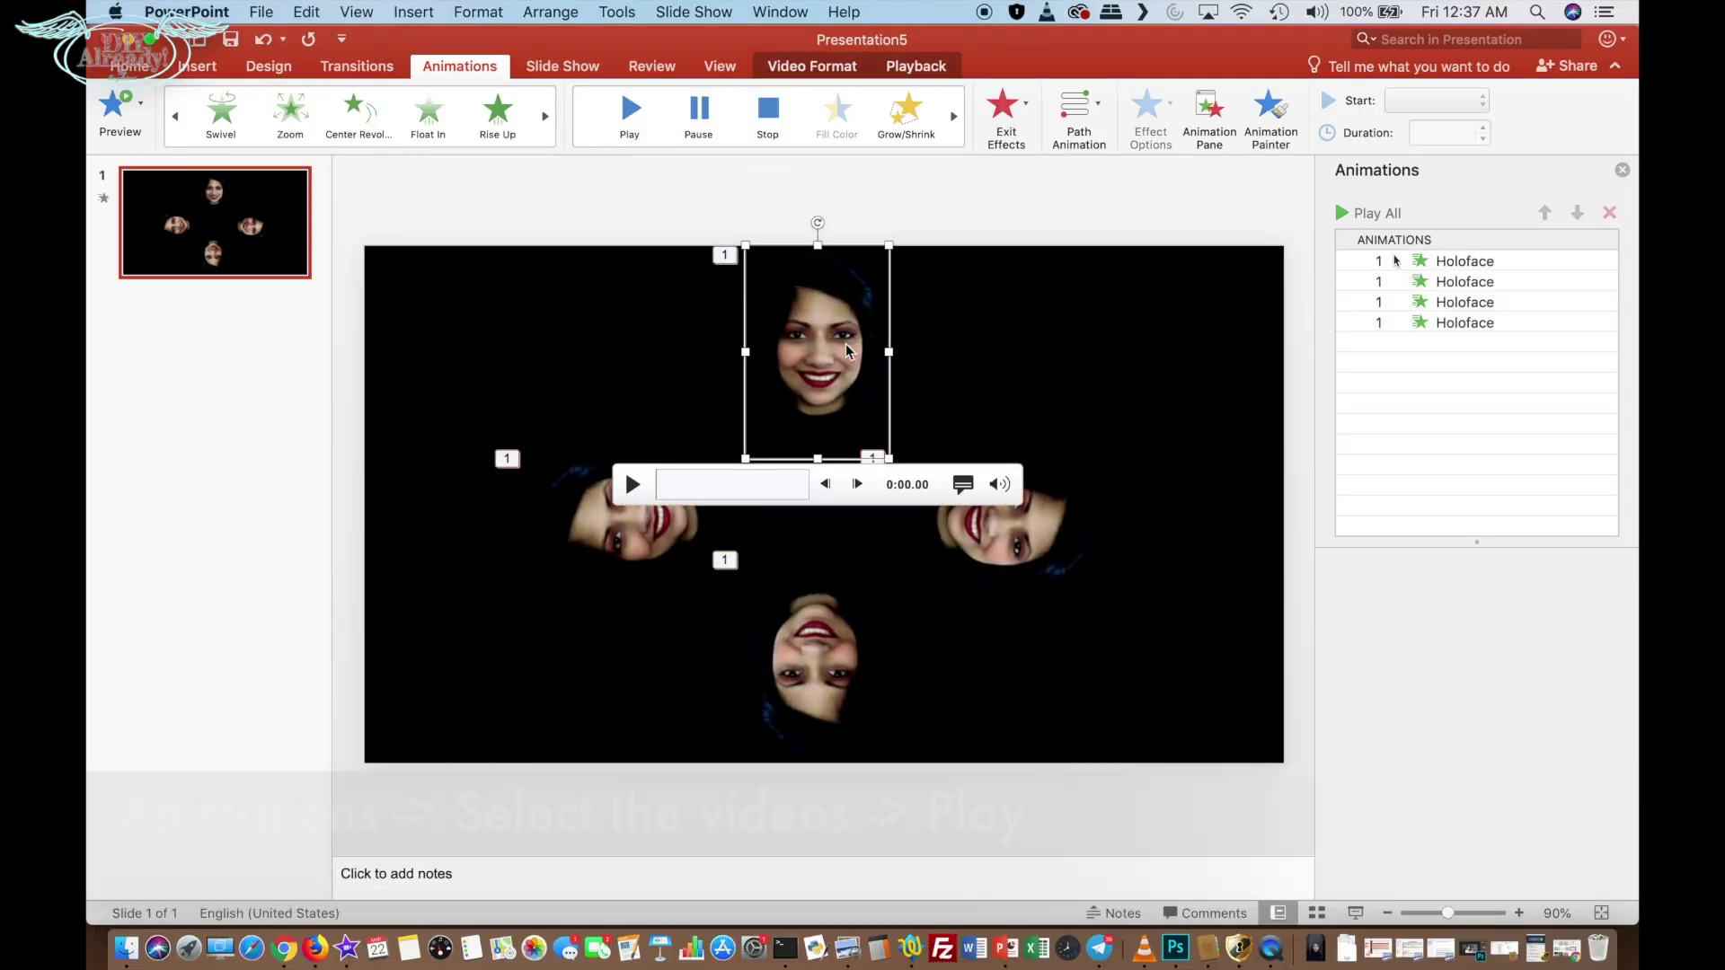
{"action": "left_click", "coordinate": [624, 467], "text": "shift"}
{"action": "left_click", "coordinate": [816, 661], "text": "shift"}
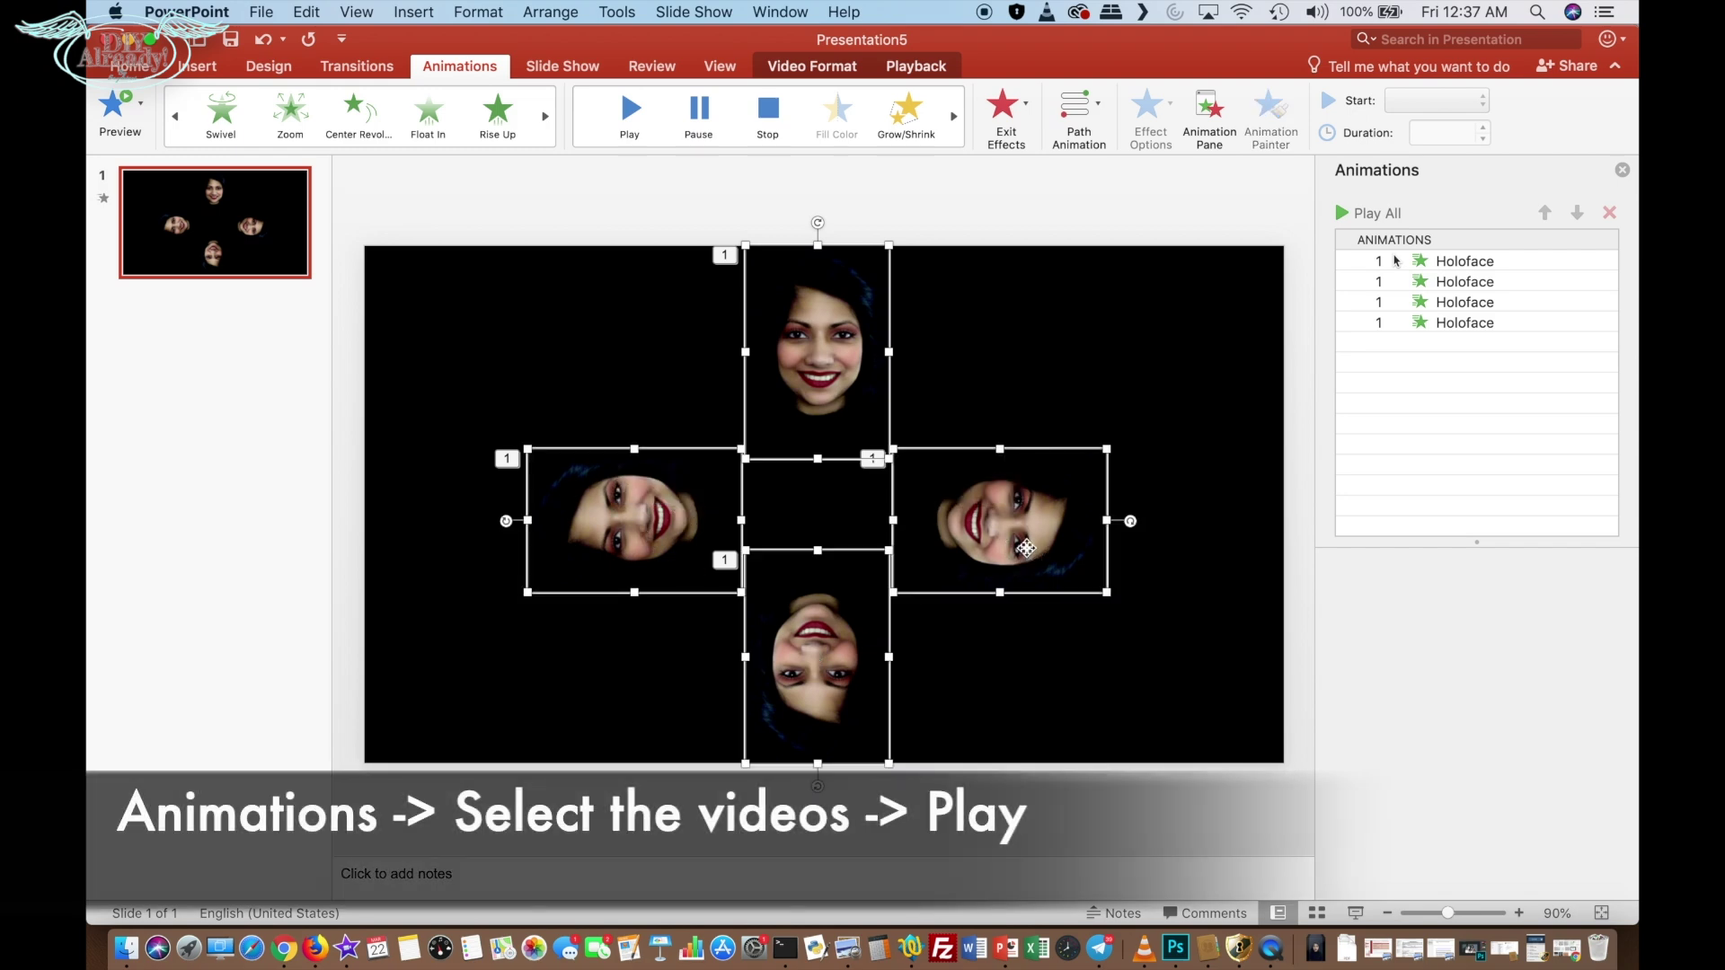
{"action": "left_click", "coordinate": [634, 126]}
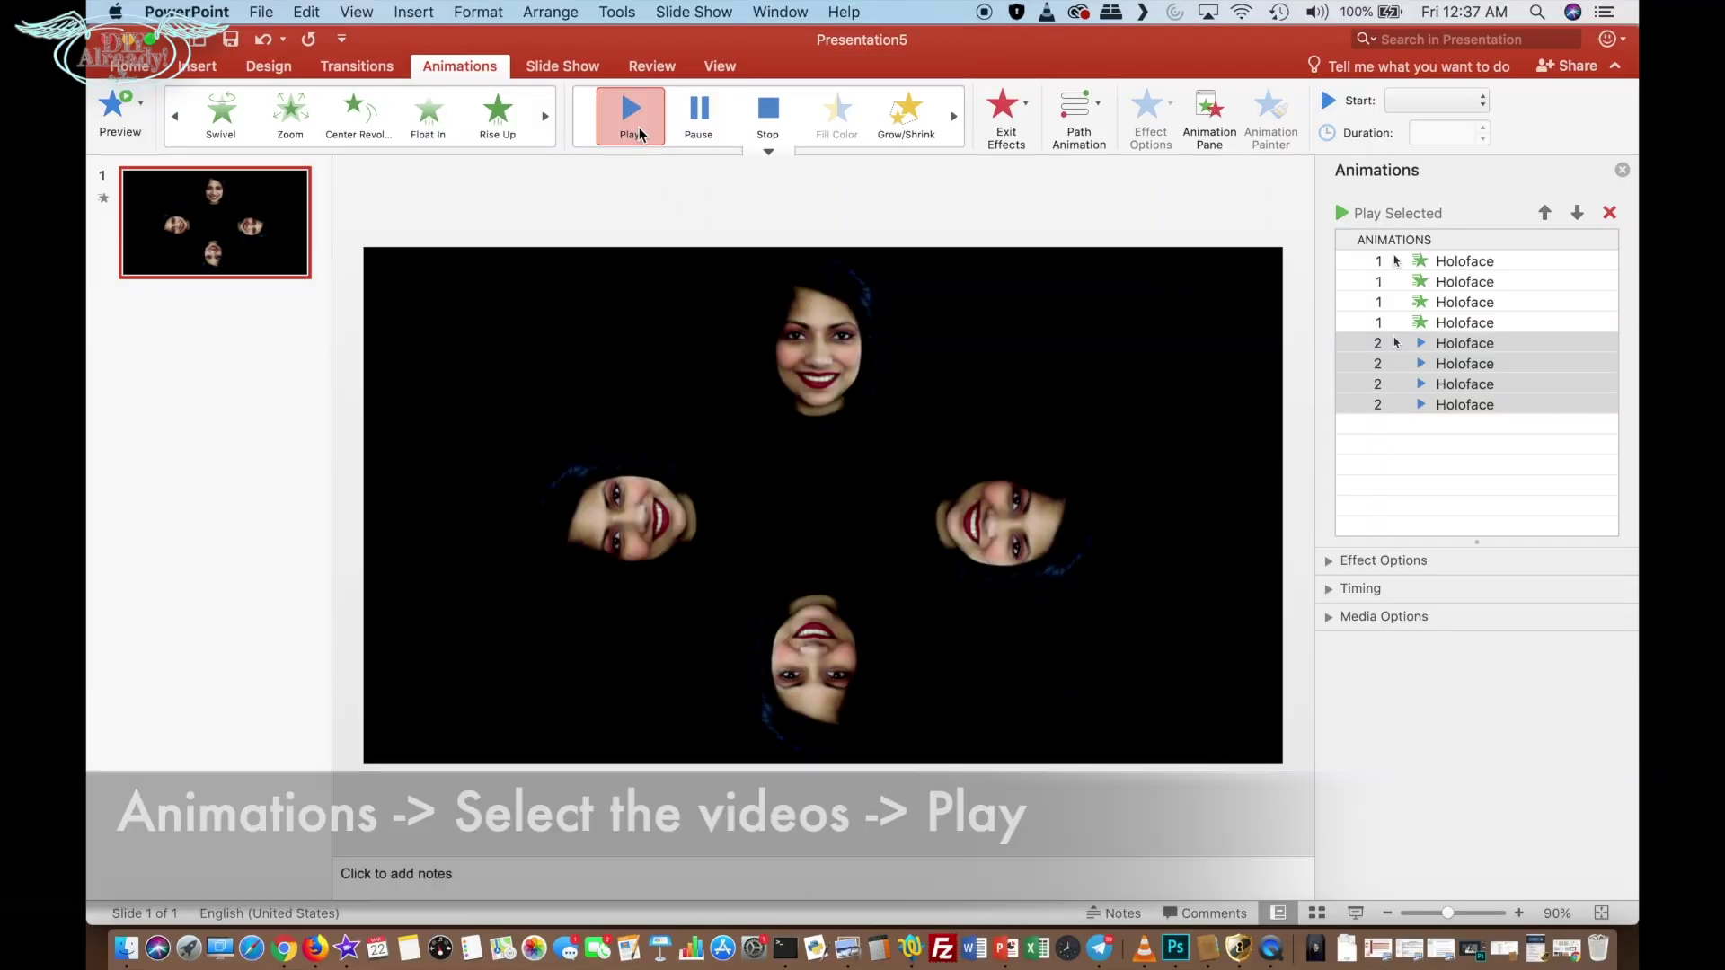
- Give the videos the Blinds exit effect, then preview all animations
{"action": "left_click", "coordinate": [843, 359]}
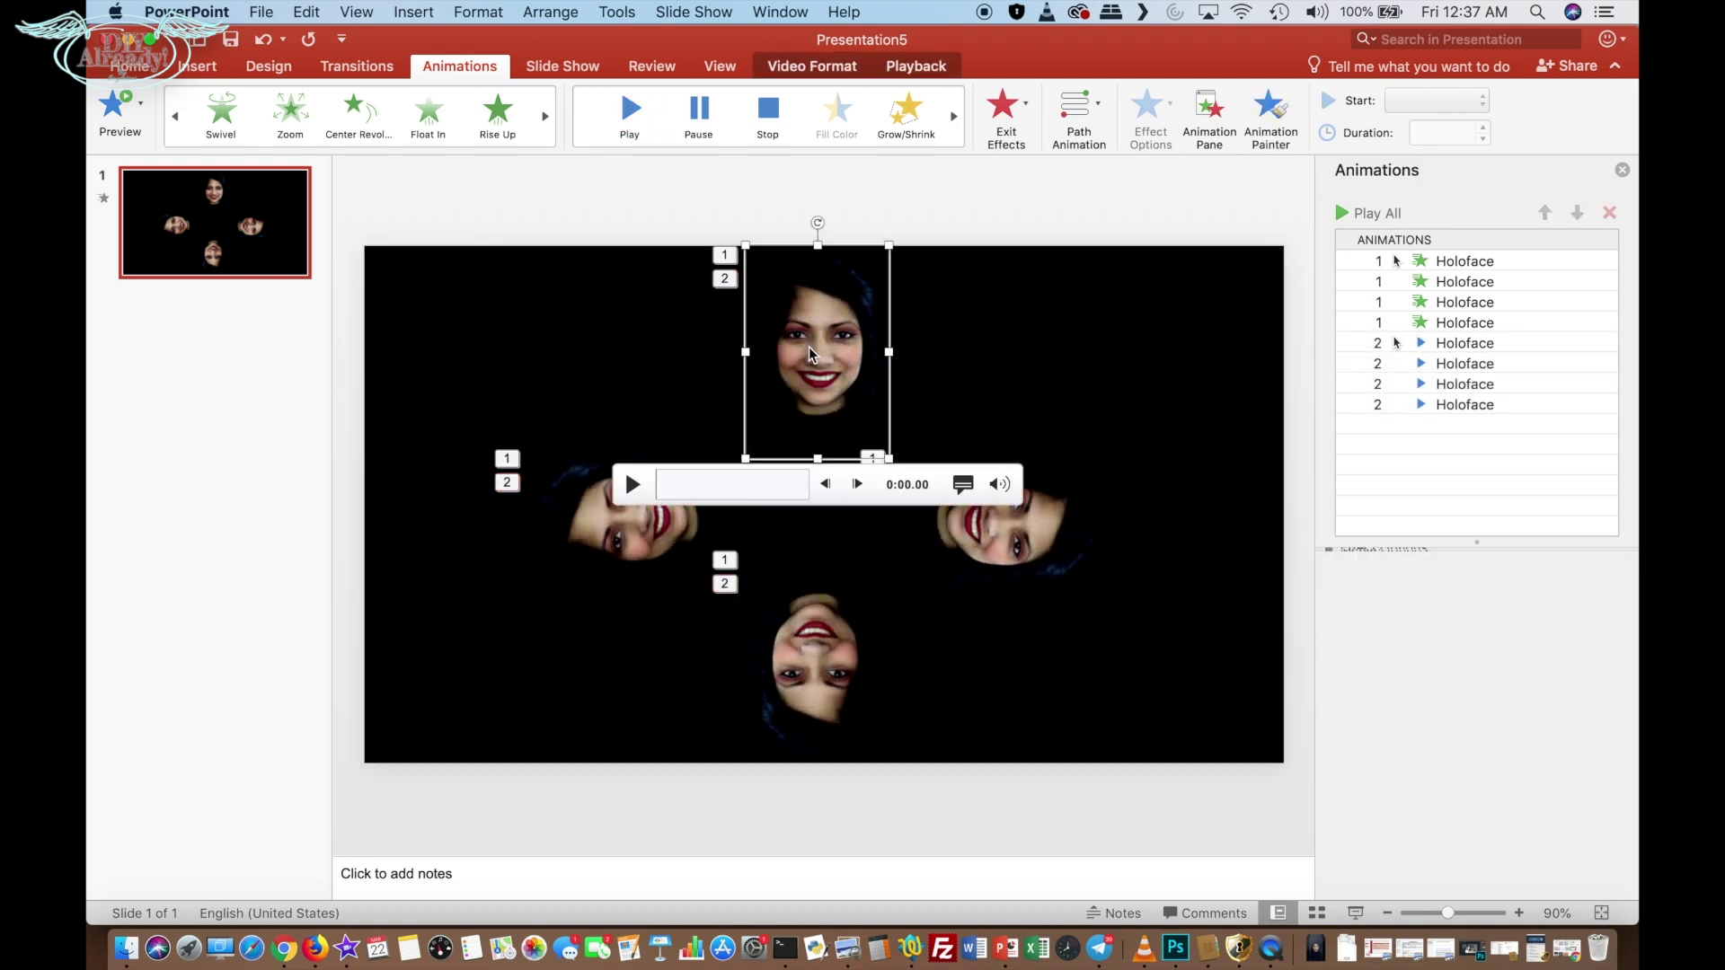
{"action": "left_click", "coordinate": [640, 530], "text": "shift"}
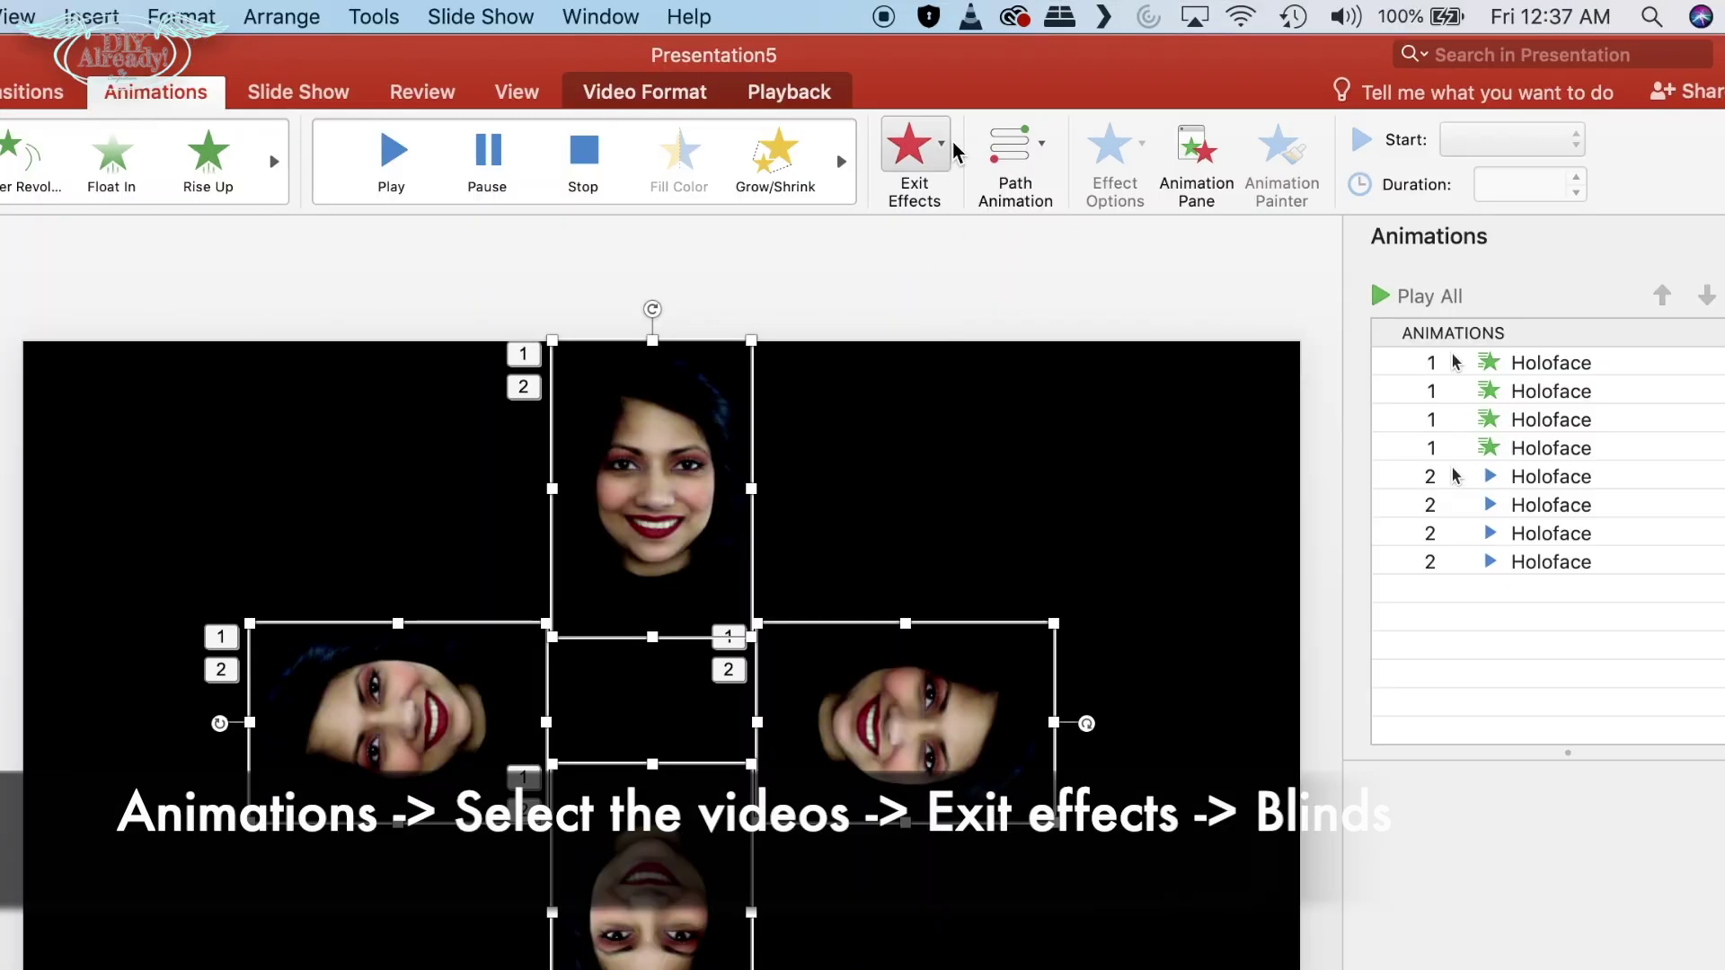
{"action": "left_click", "coordinate": [1024, 104]}
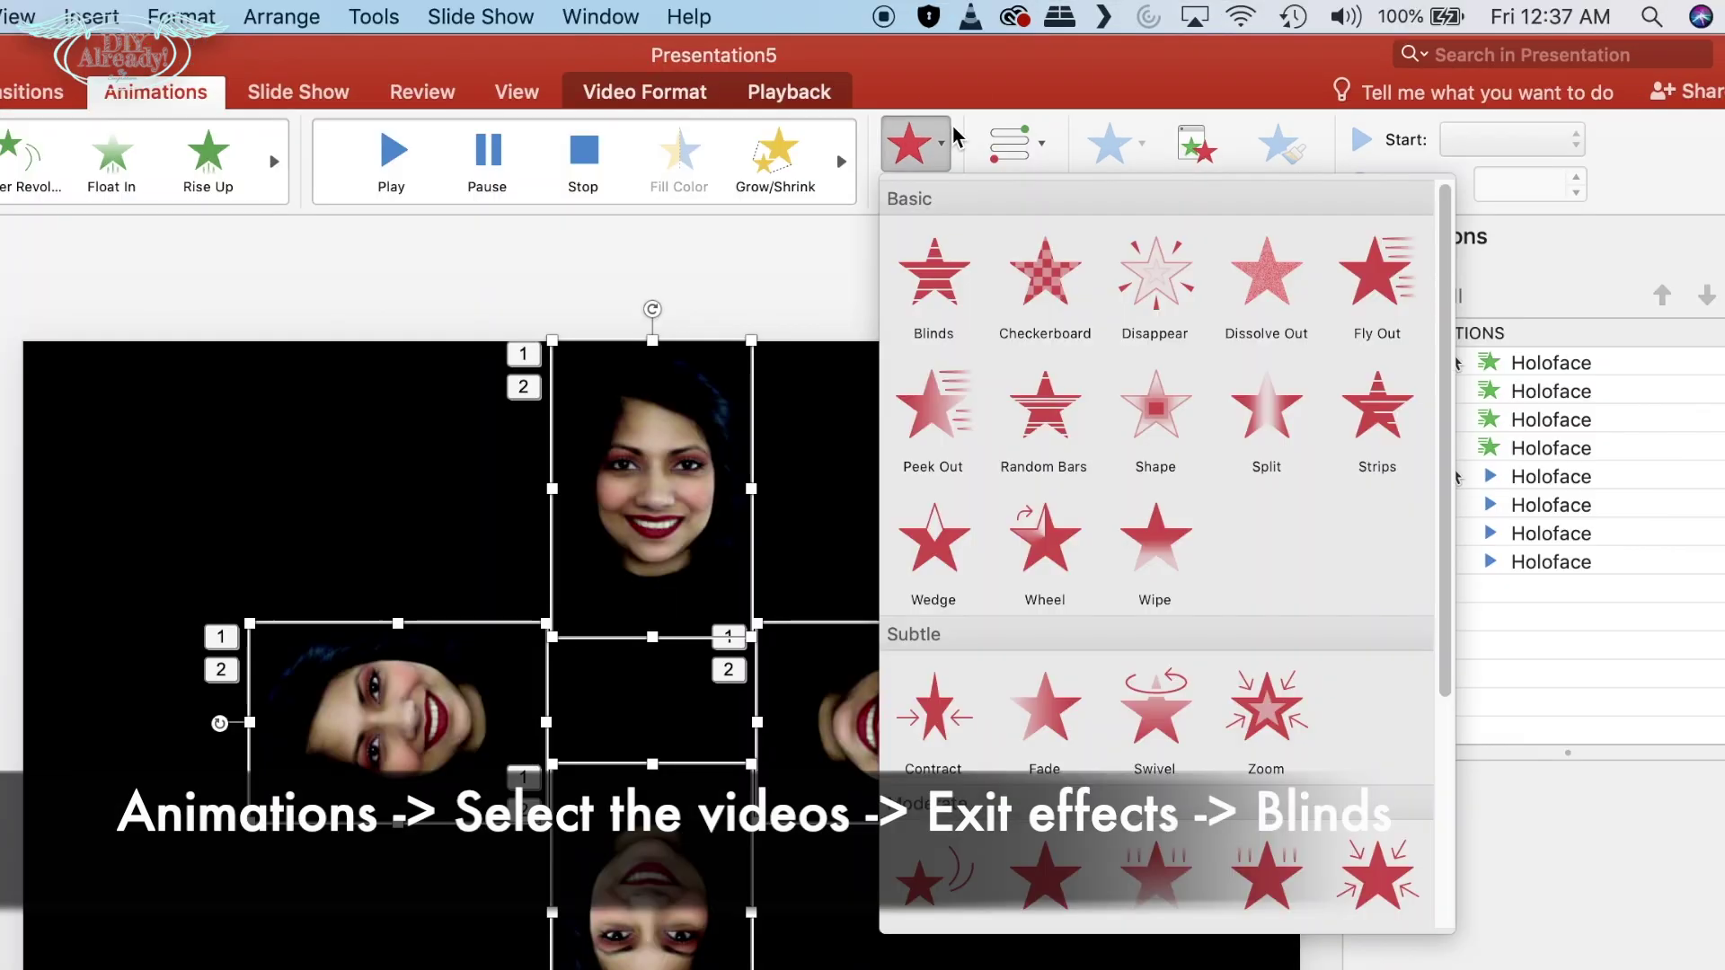
{"action": "left_click", "coordinate": [934, 283]}
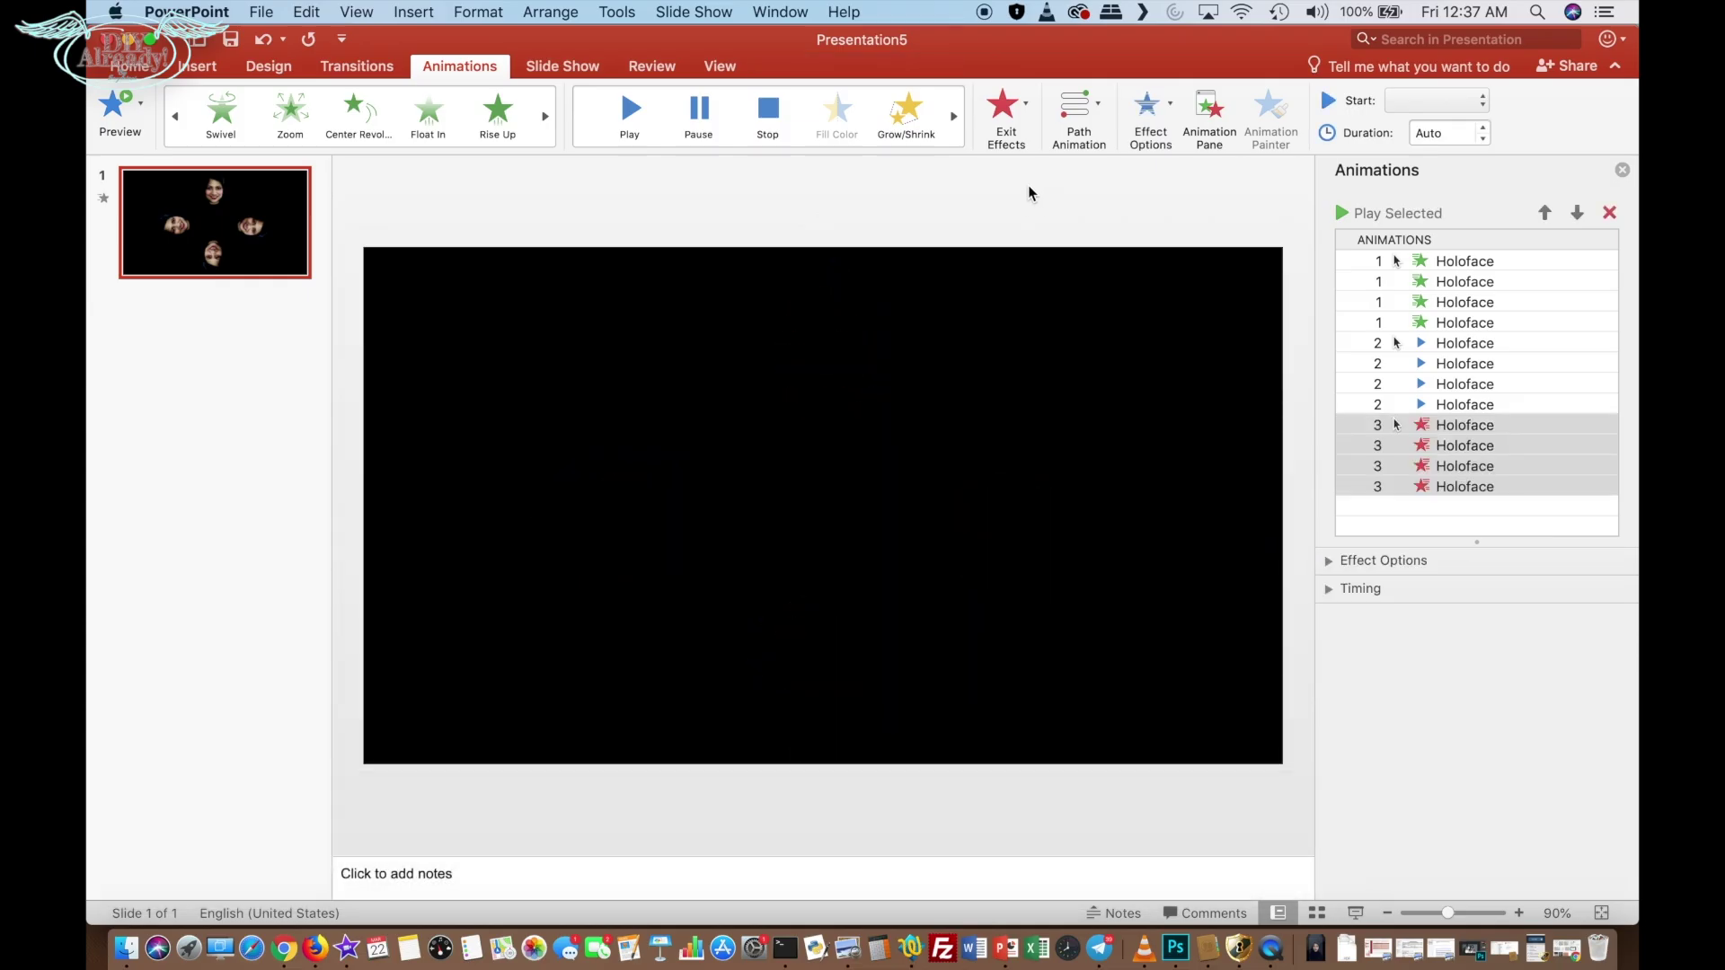
{"action": "left_click", "coordinate": [1175, 198]}
{"action": "left_click", "coordinate": [1343, 214]}
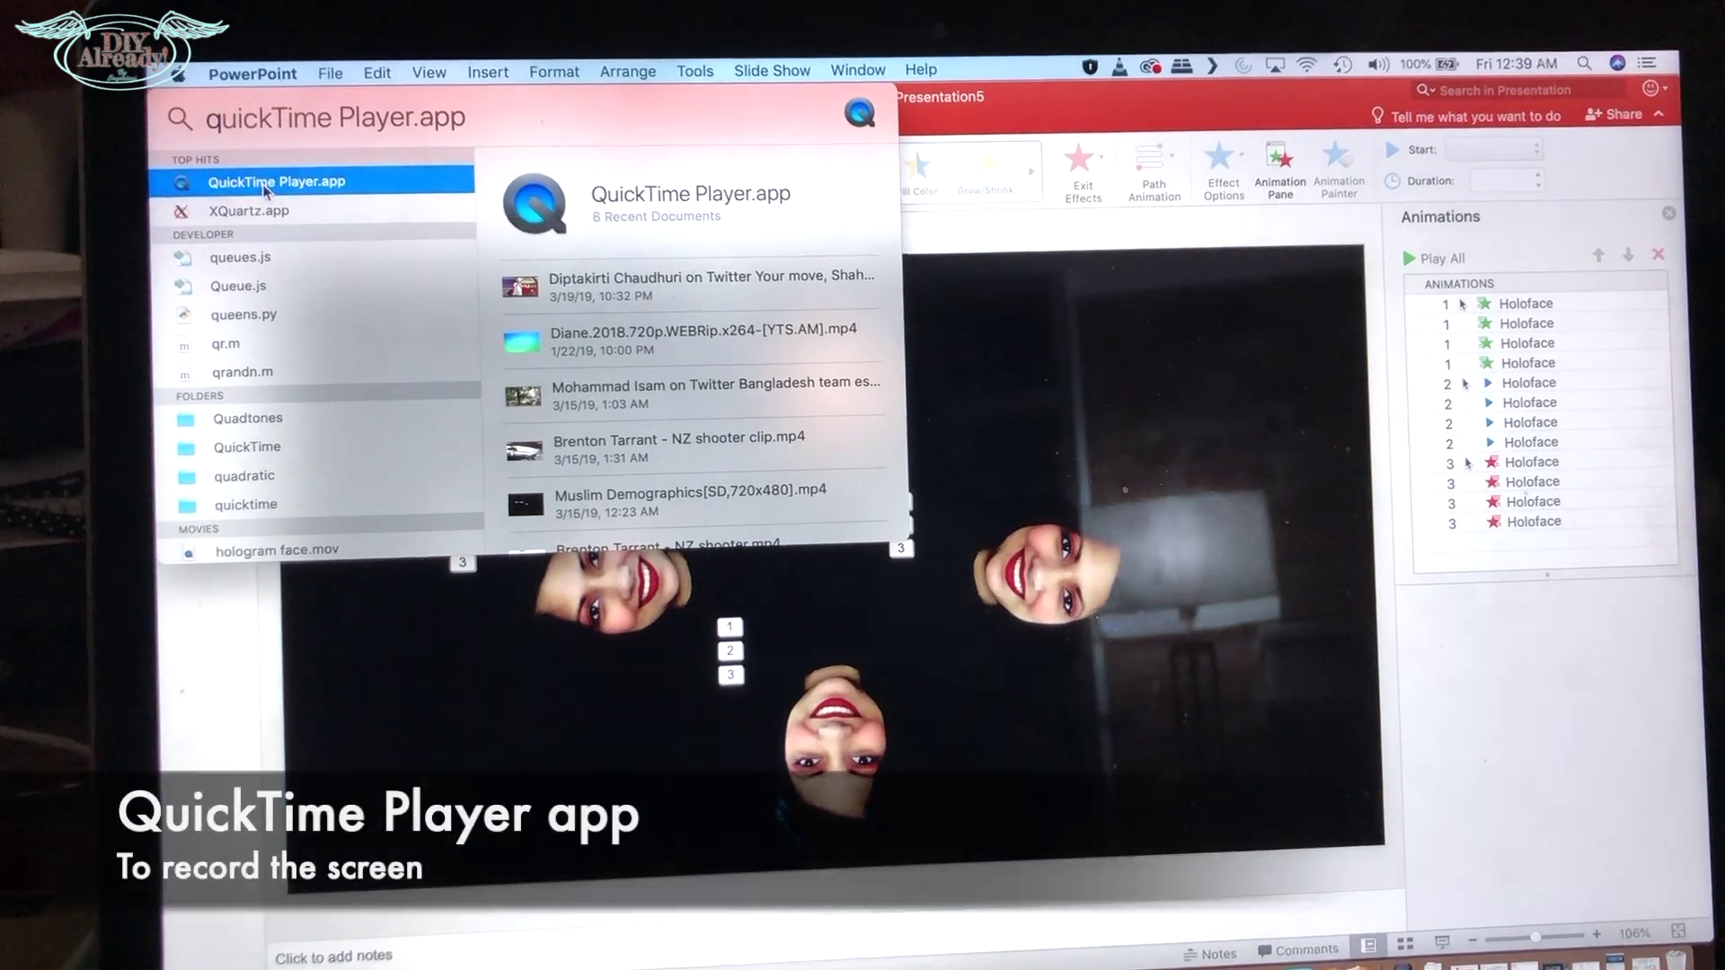
- In QuickTime Player, start a new screen recording and mark the slide area to capture
{"action": "key", "text": "Return"}
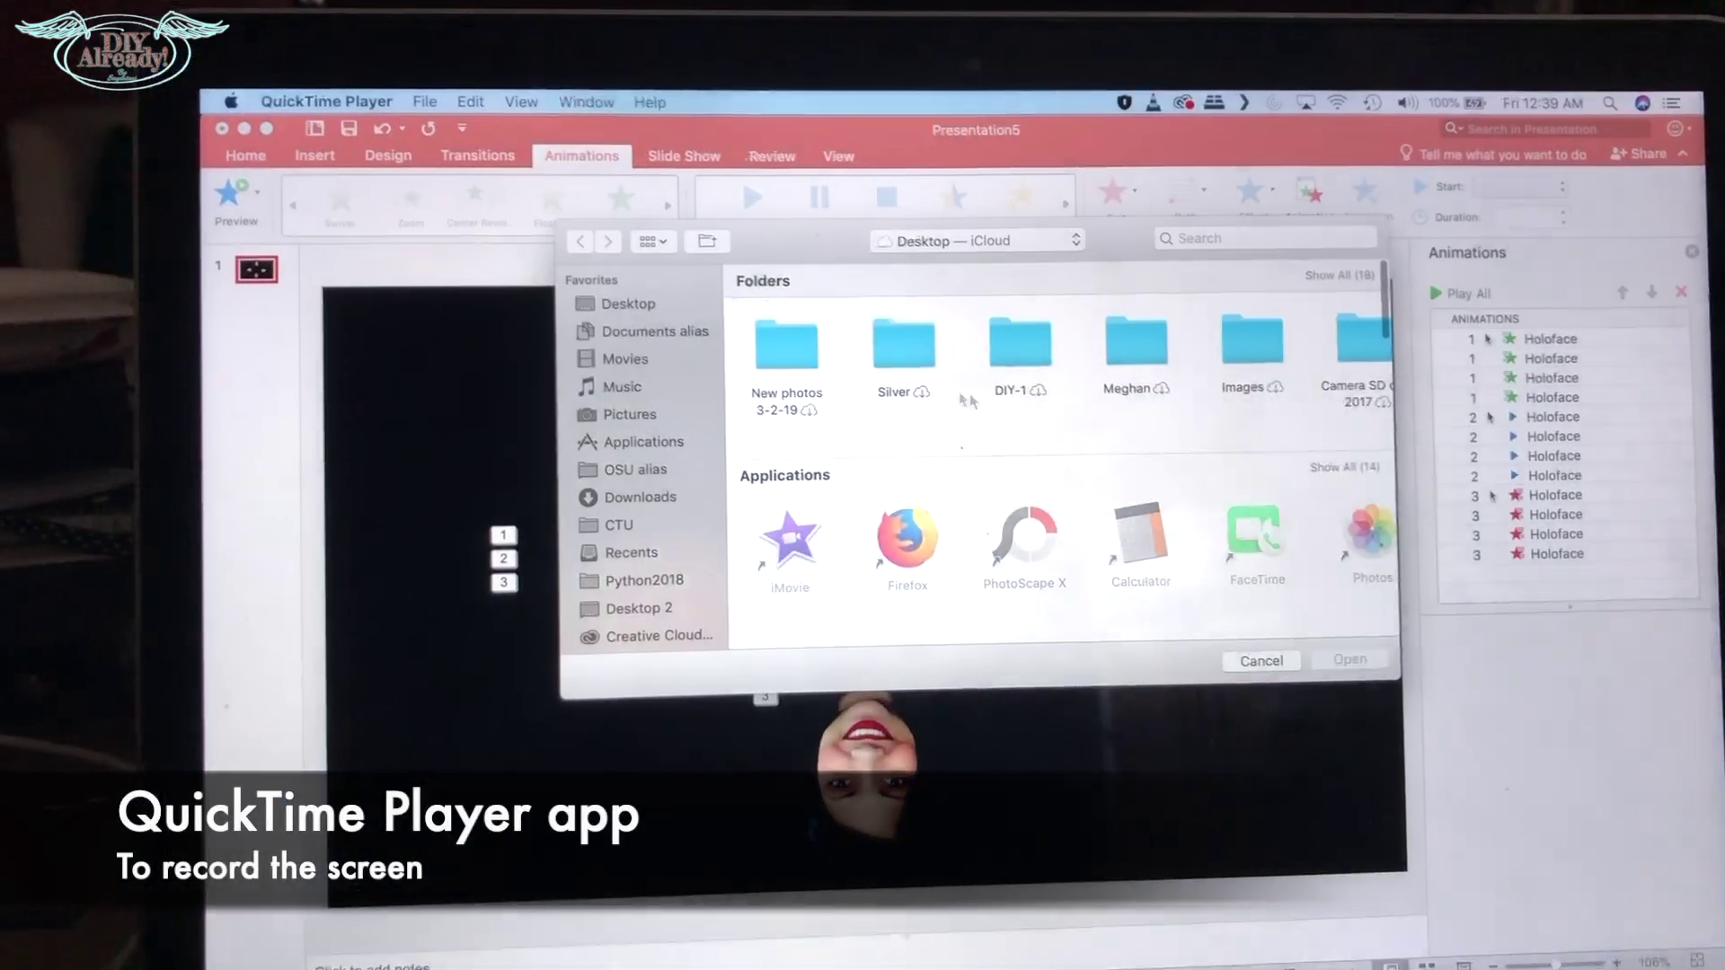
{"action": "left_click", "coordinate": [1245, 660]}
{"action": "left_click", "coordinate": [408, 108]}
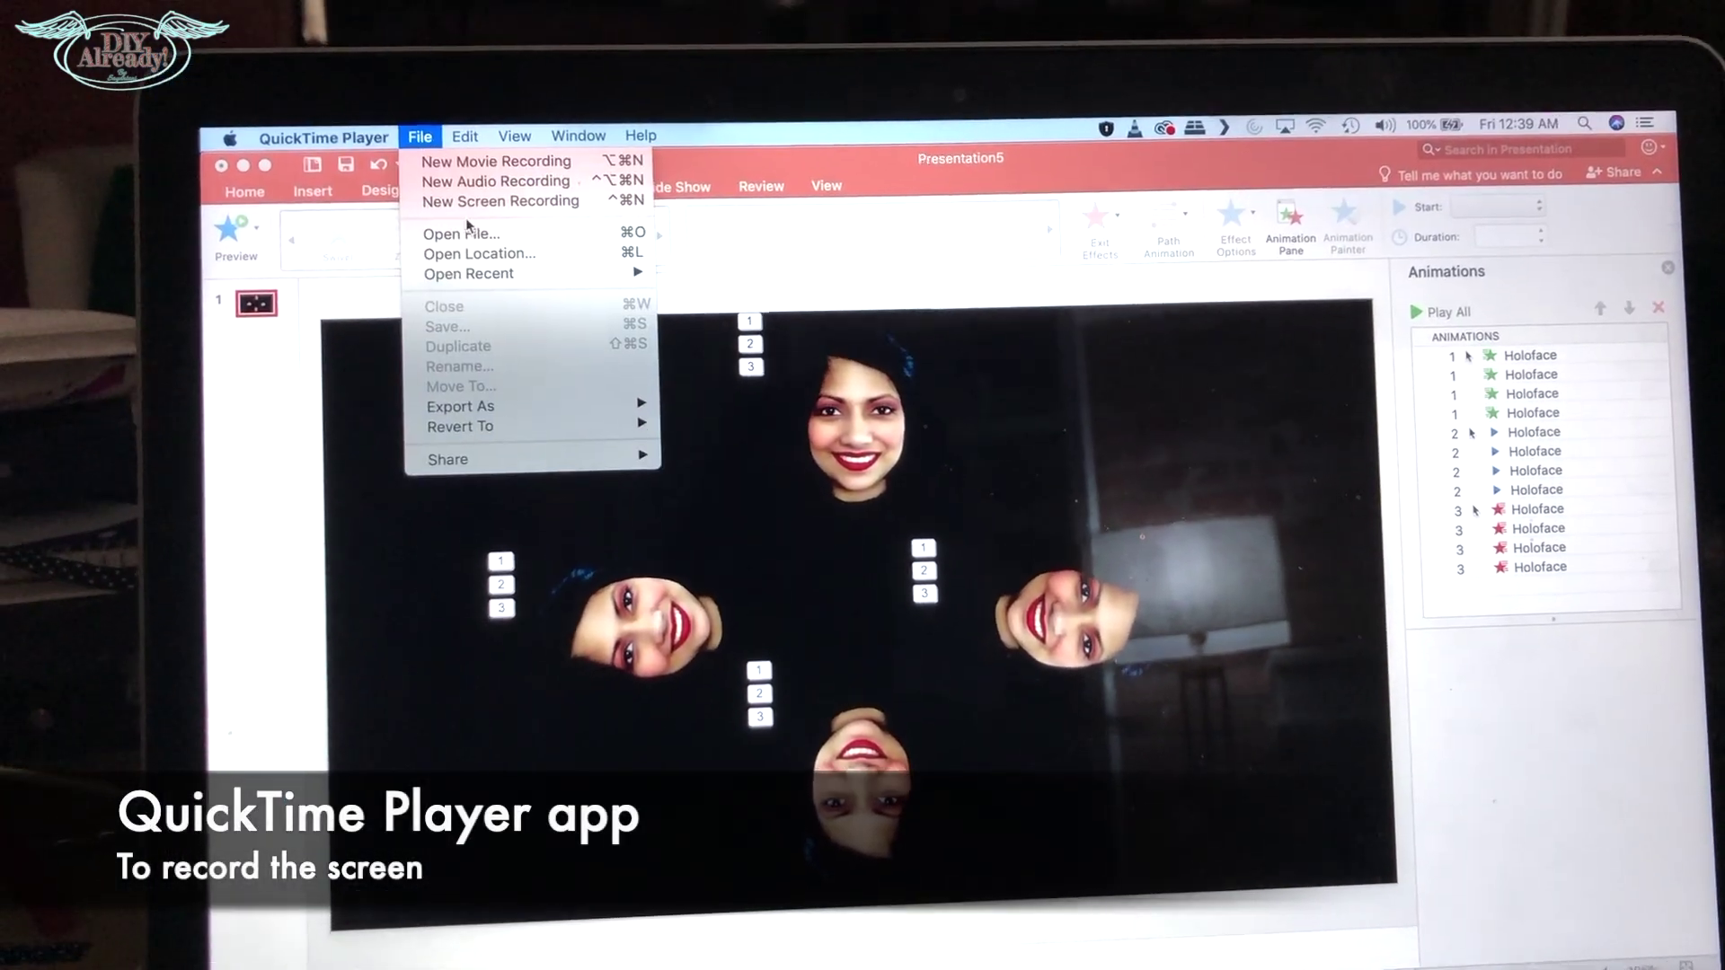
{"action": "left_click", "coordinate": [469, 216]}
{"action": "left_click", "coordinate": [412, 321]}
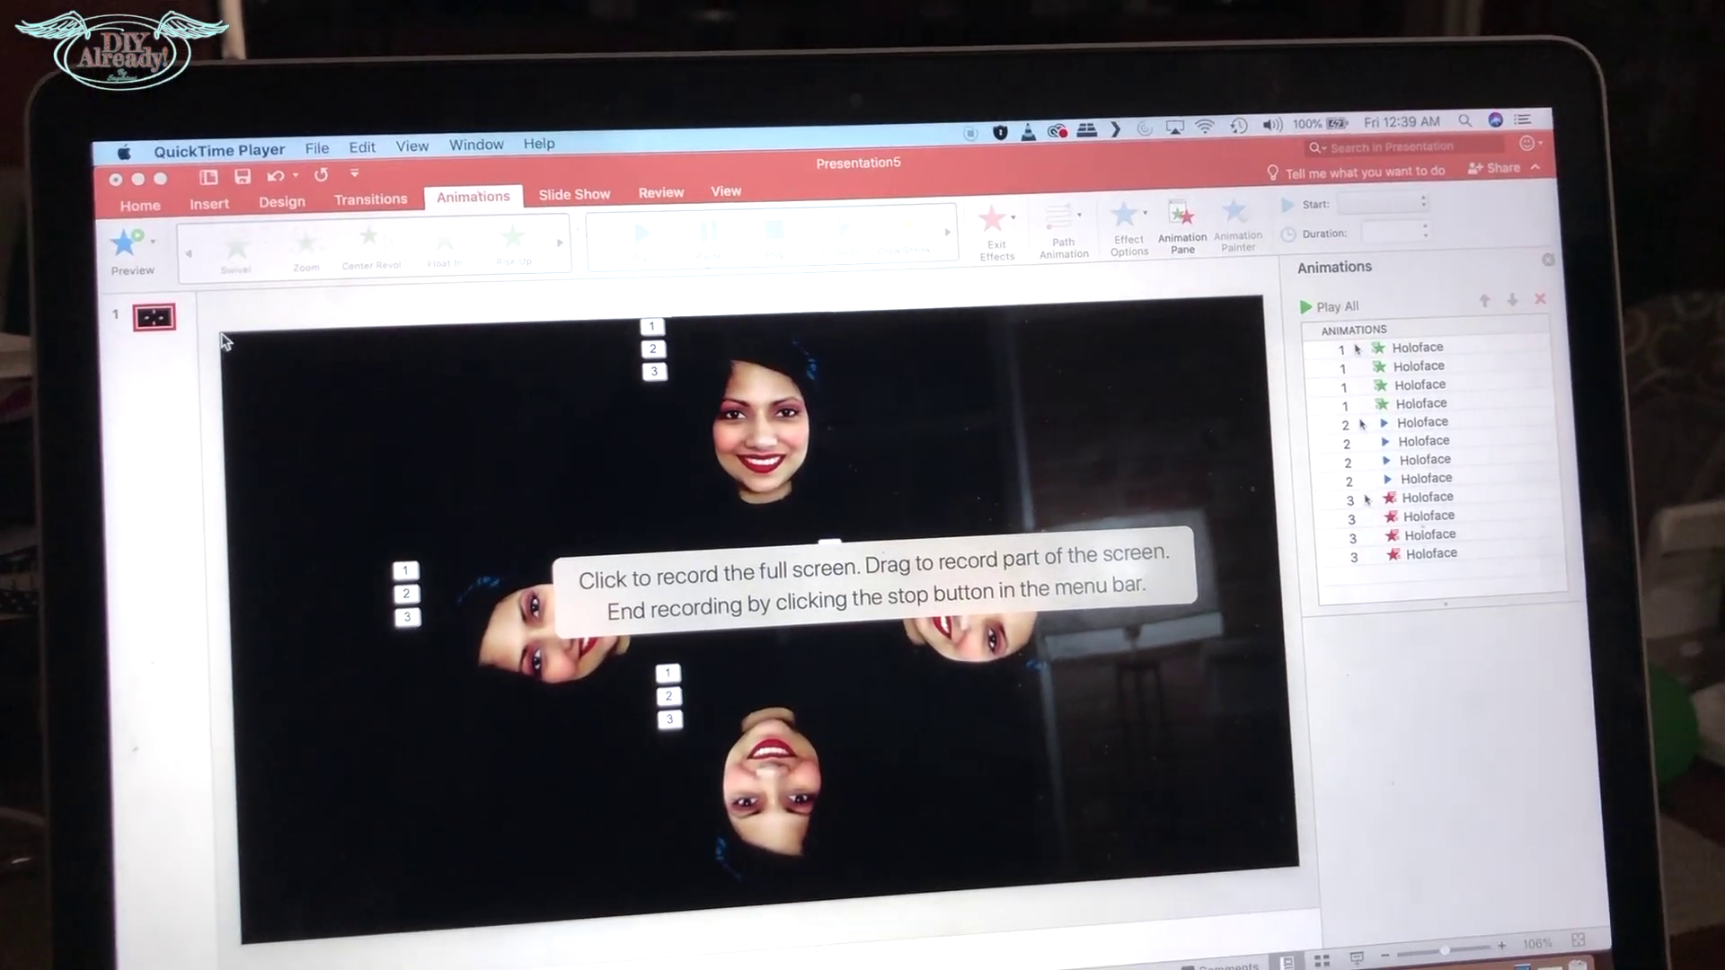
{"action": "left_click_drag", "start_coordinate": [225, 352], "coordinate": [1294, 867]}
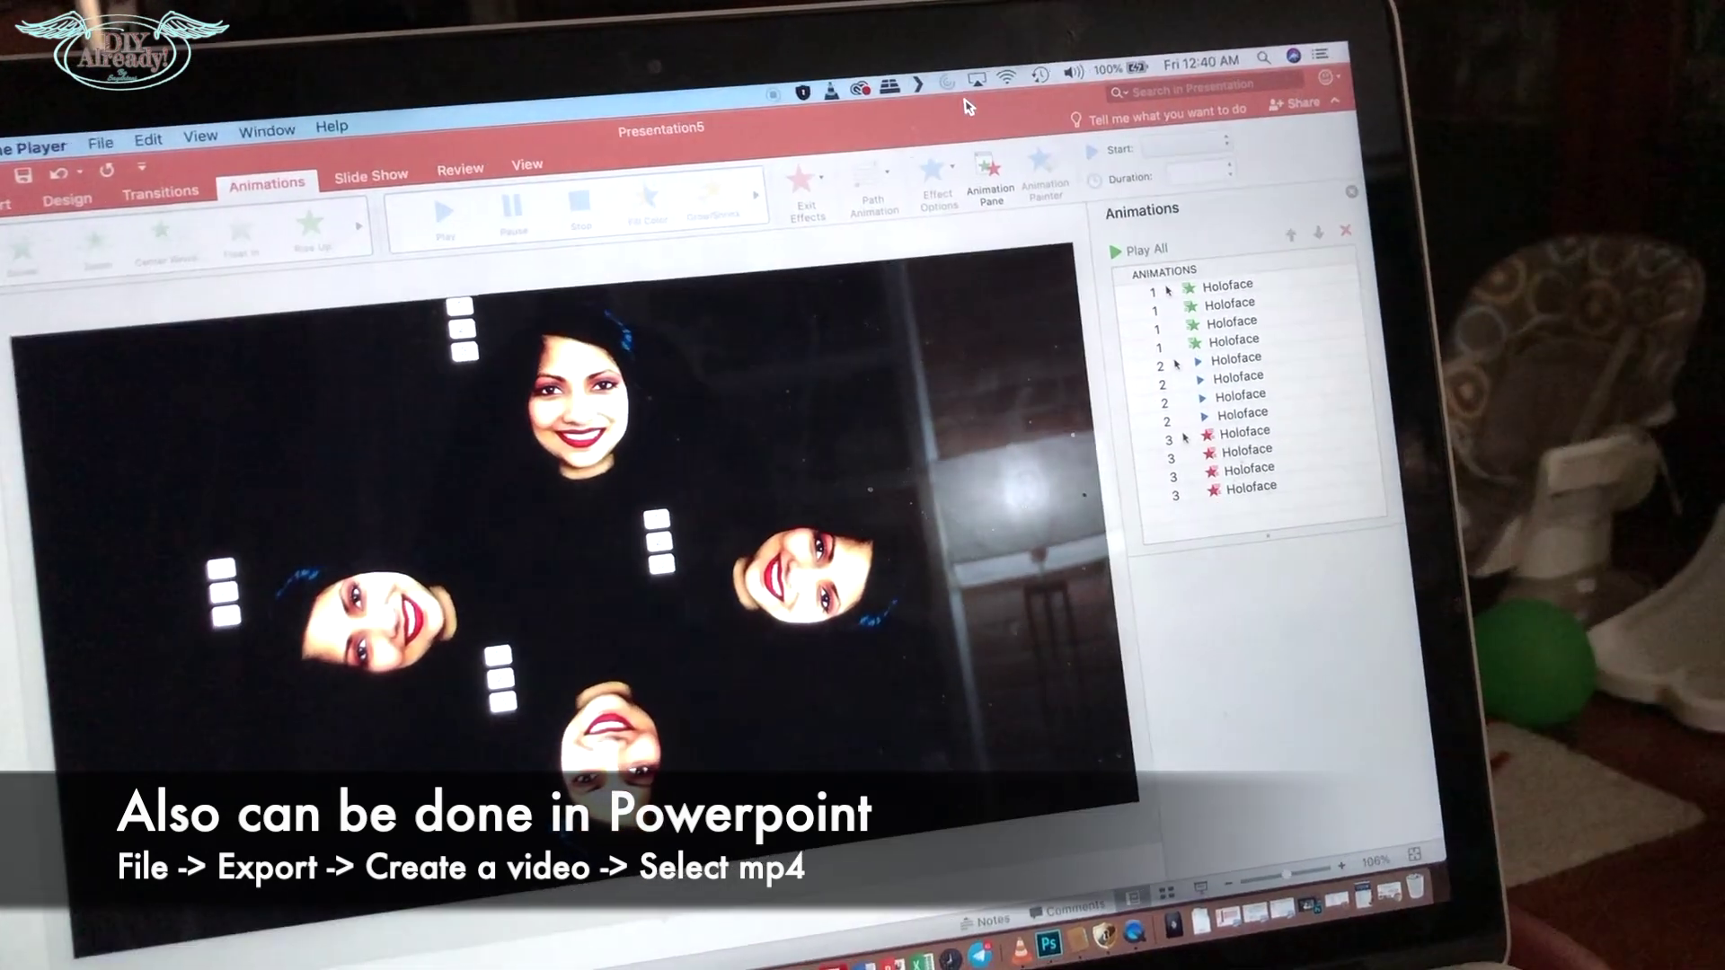
- Record the slide while all its animations play, then stop the recording
{"action": "left_click", "coordinate": [596, 589]}
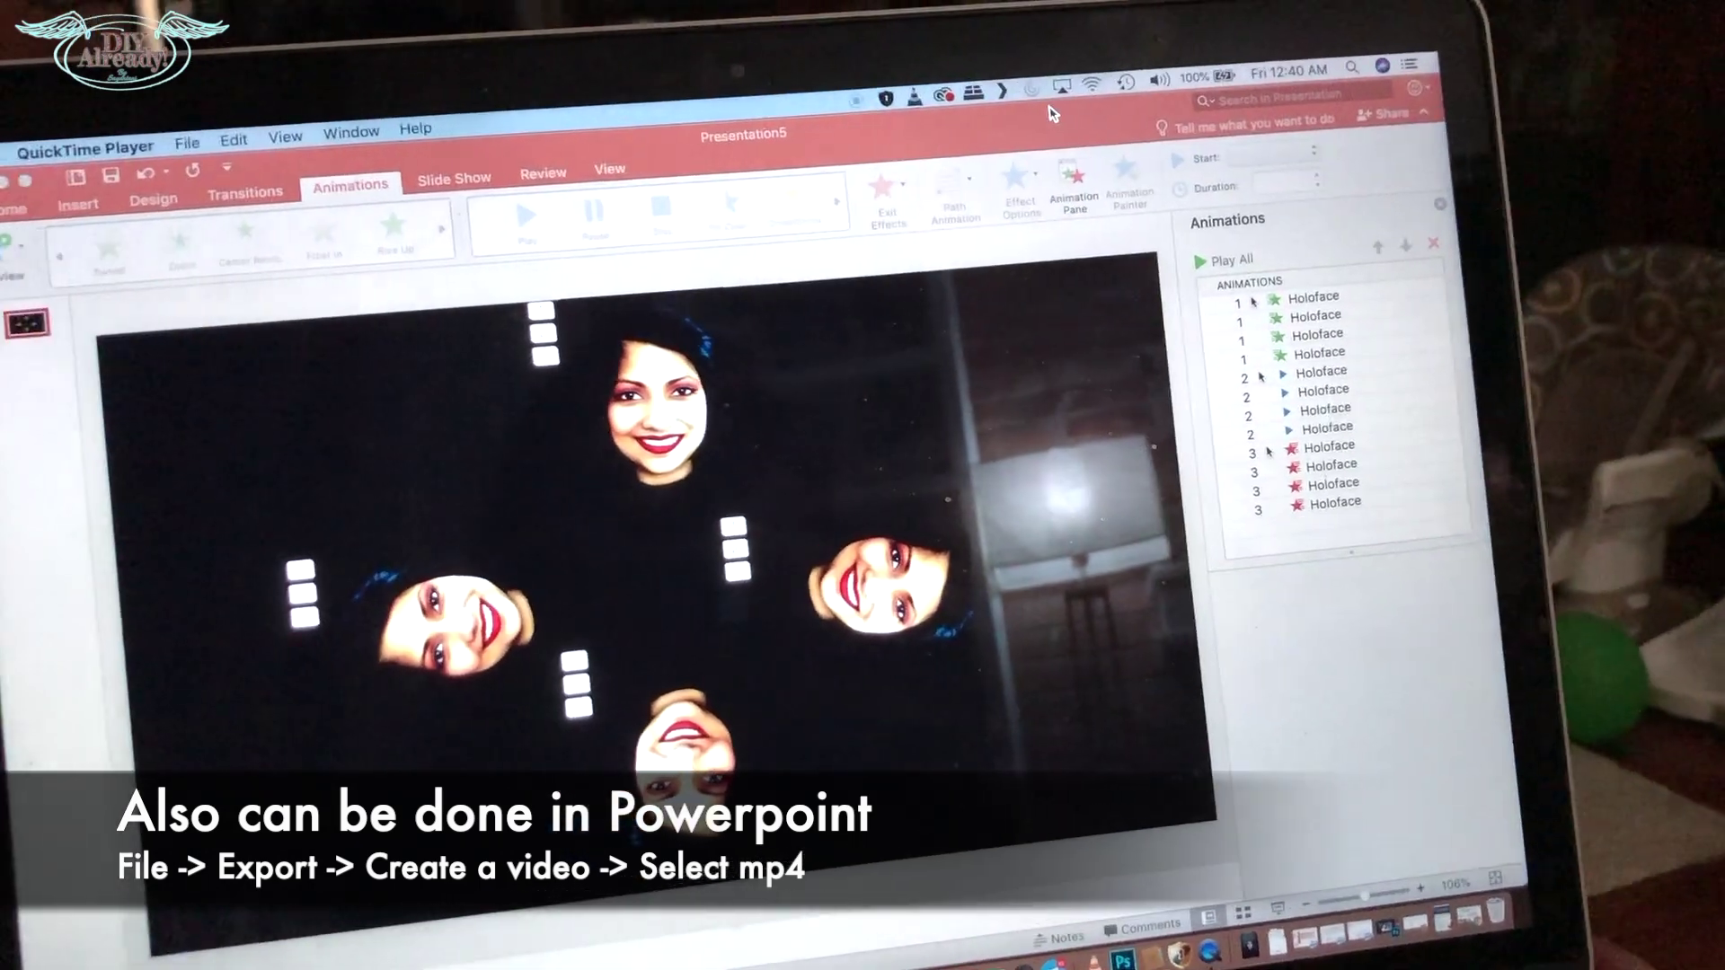
{"action": "left_click", "coordinate": [1242, 266]}
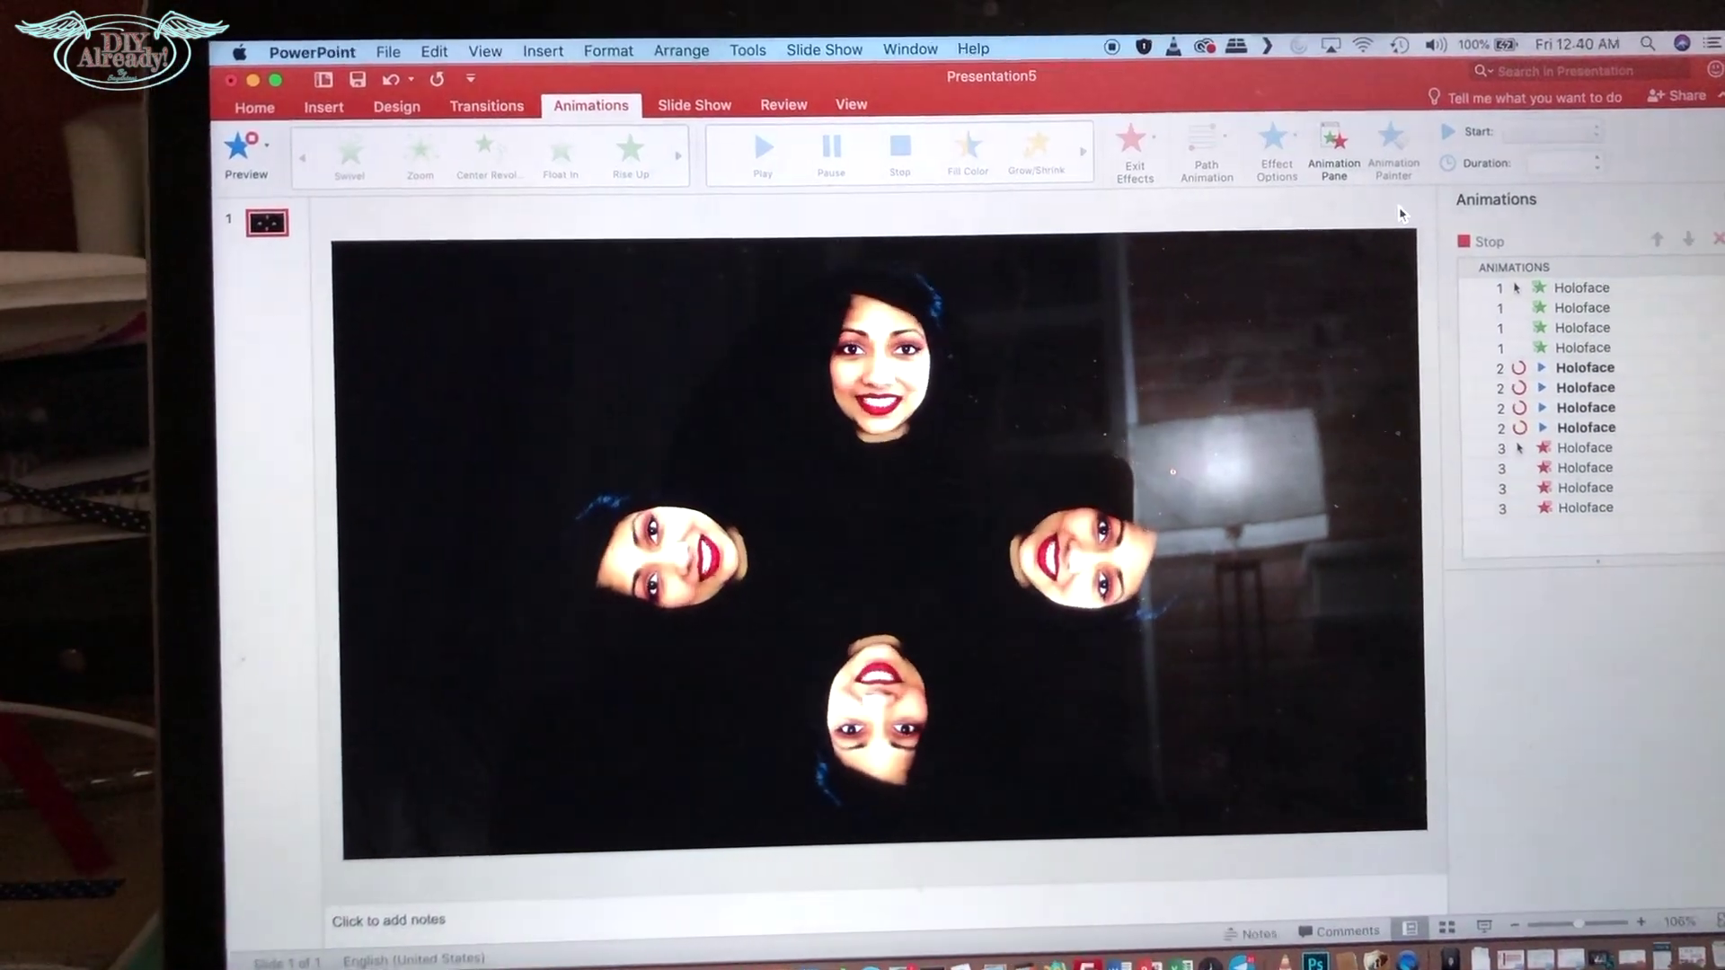
{"action": "key", "text": "super+ctrl+Escape"}
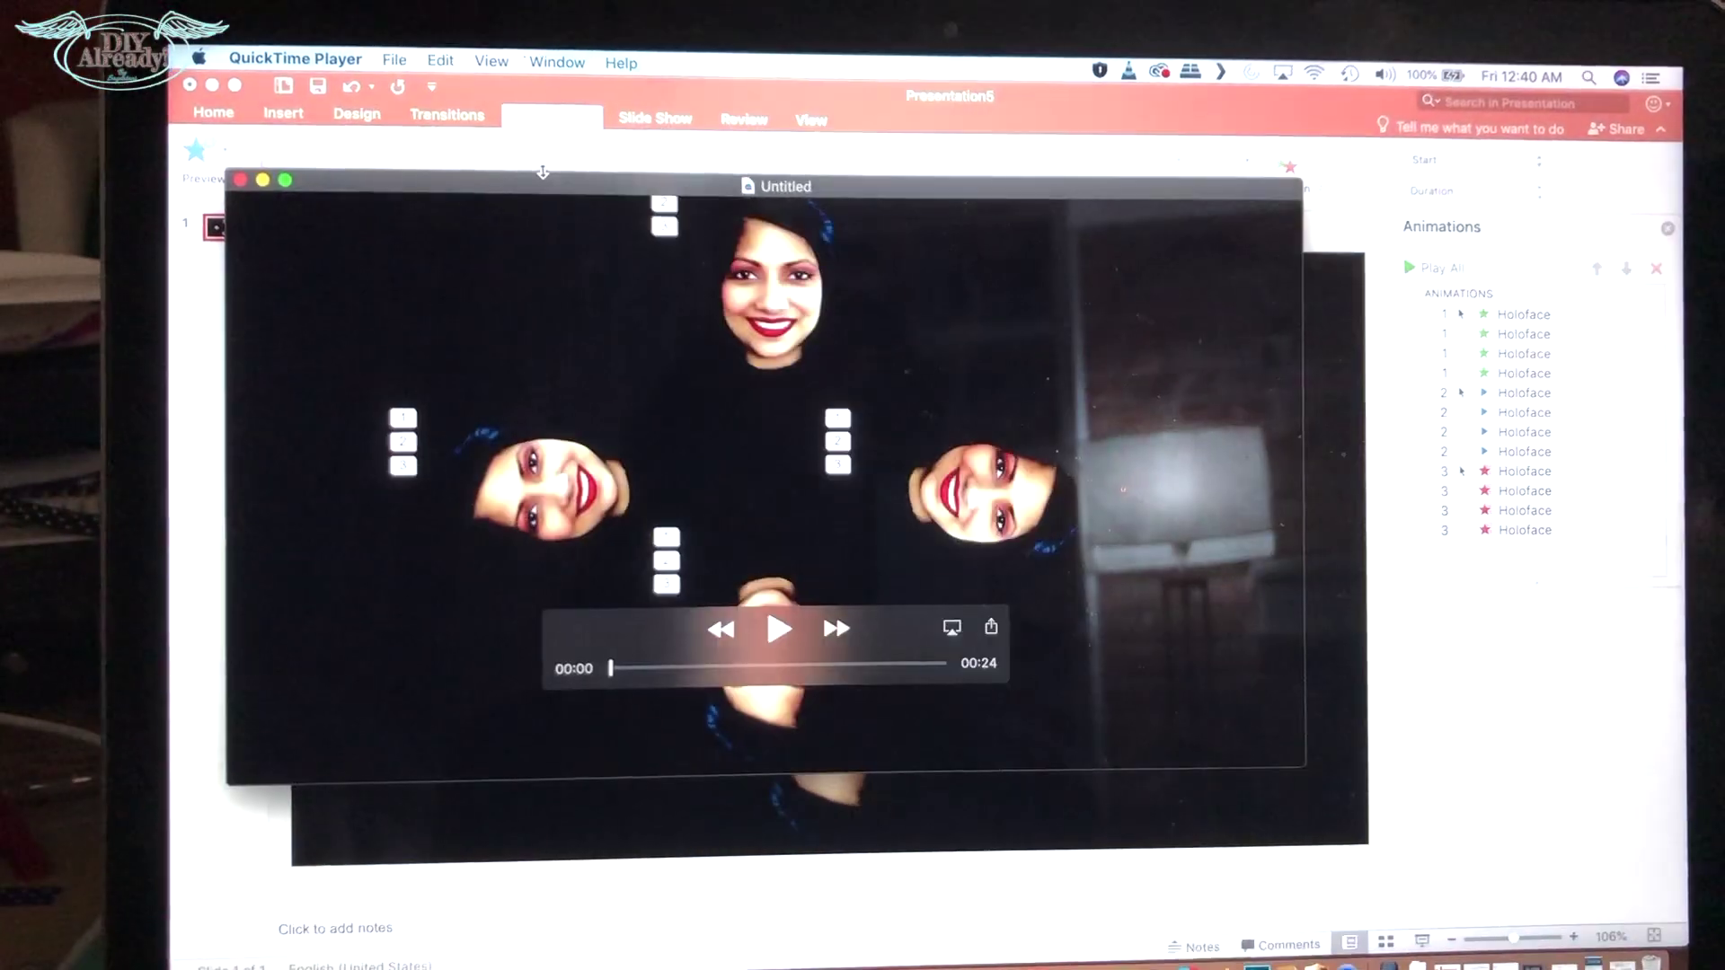
- Close the recording and save it as 'holoface 3'
{"action": "left_click", "coordinate": [244, 182]}
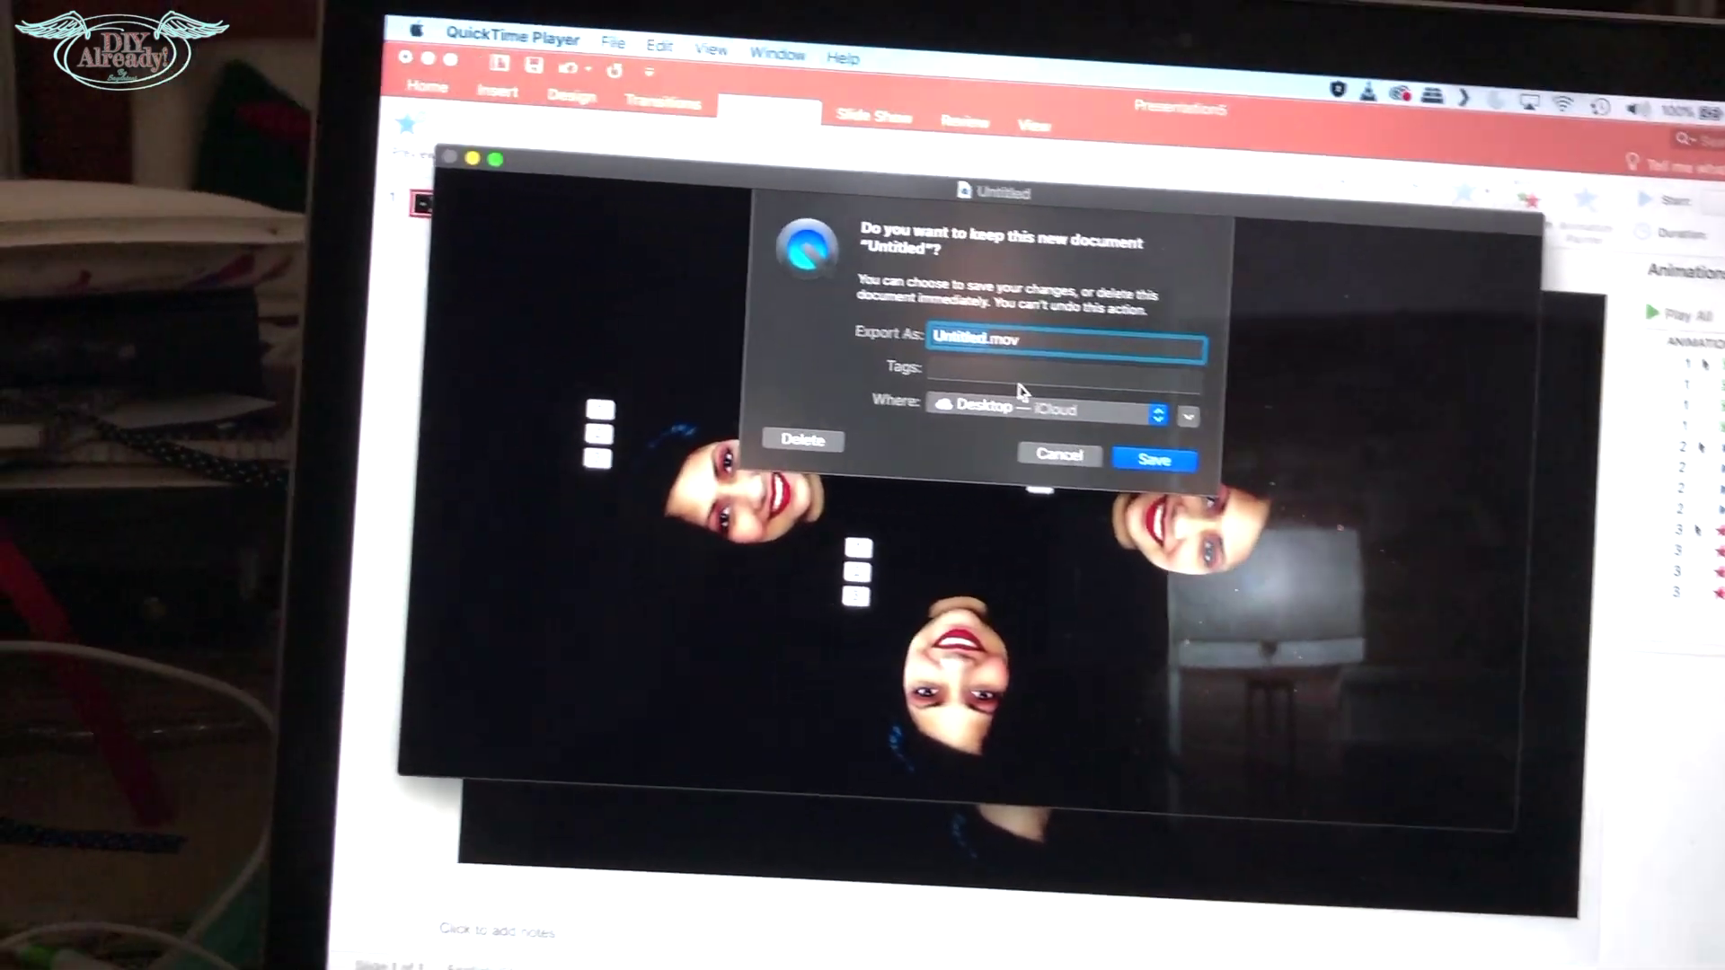
{"action": "type", "text": "holoface 3"}
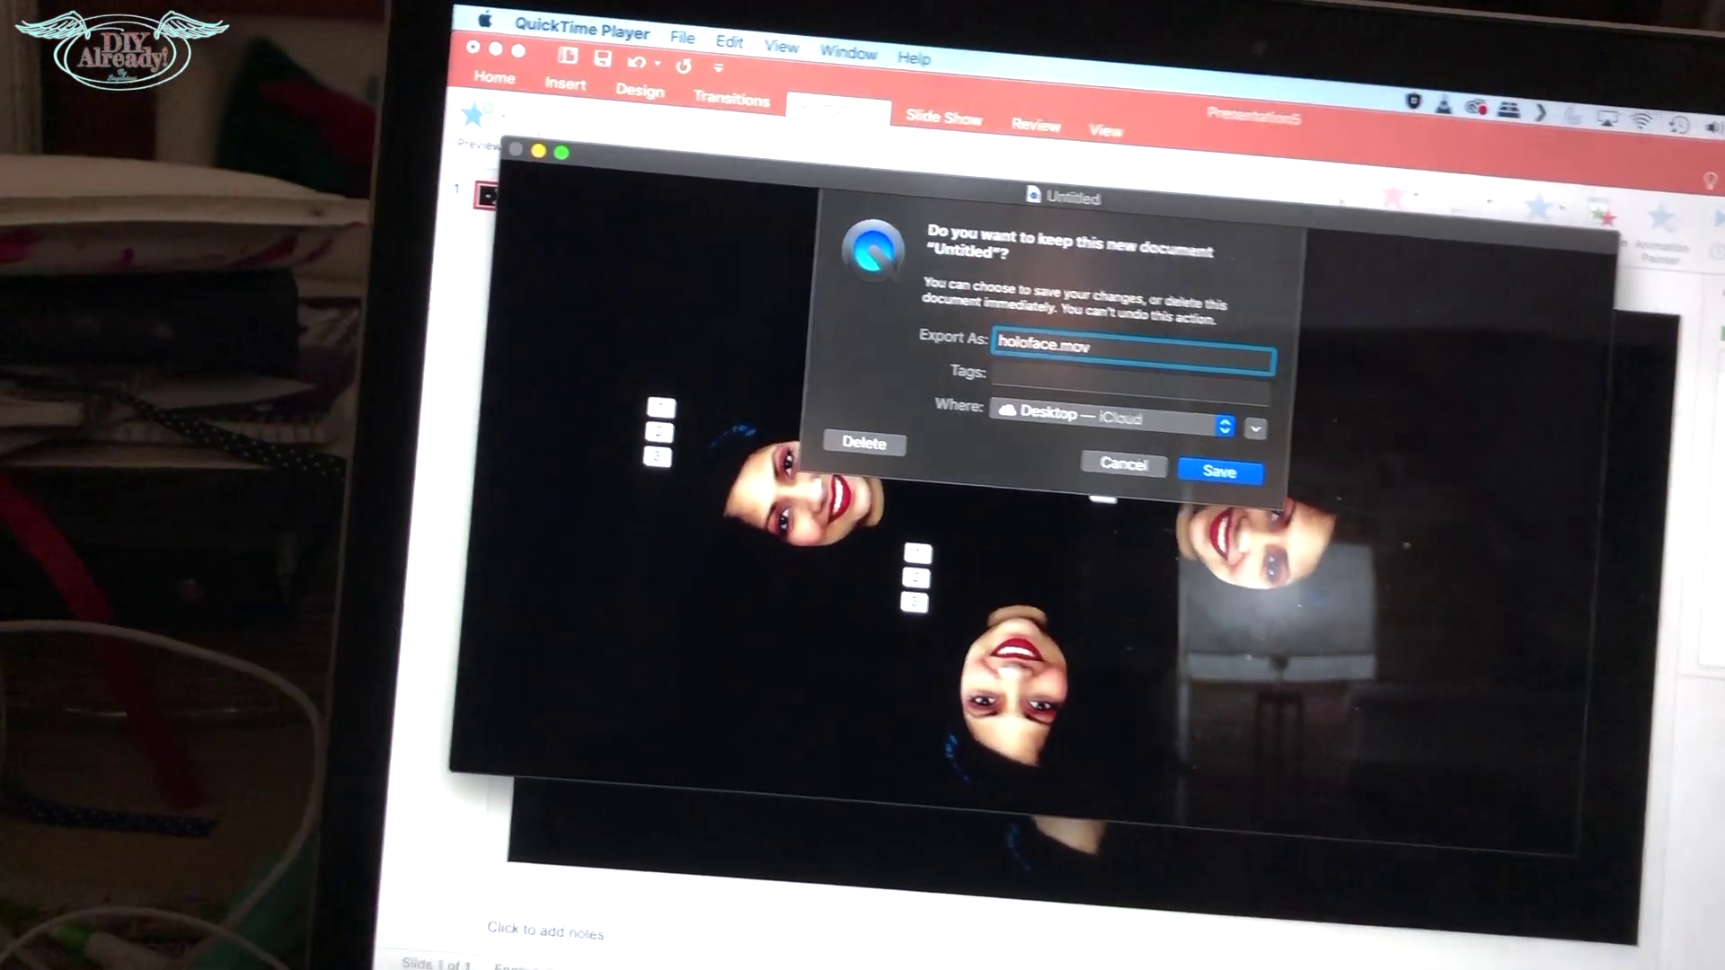
{"action": "key", "text": "Return"}
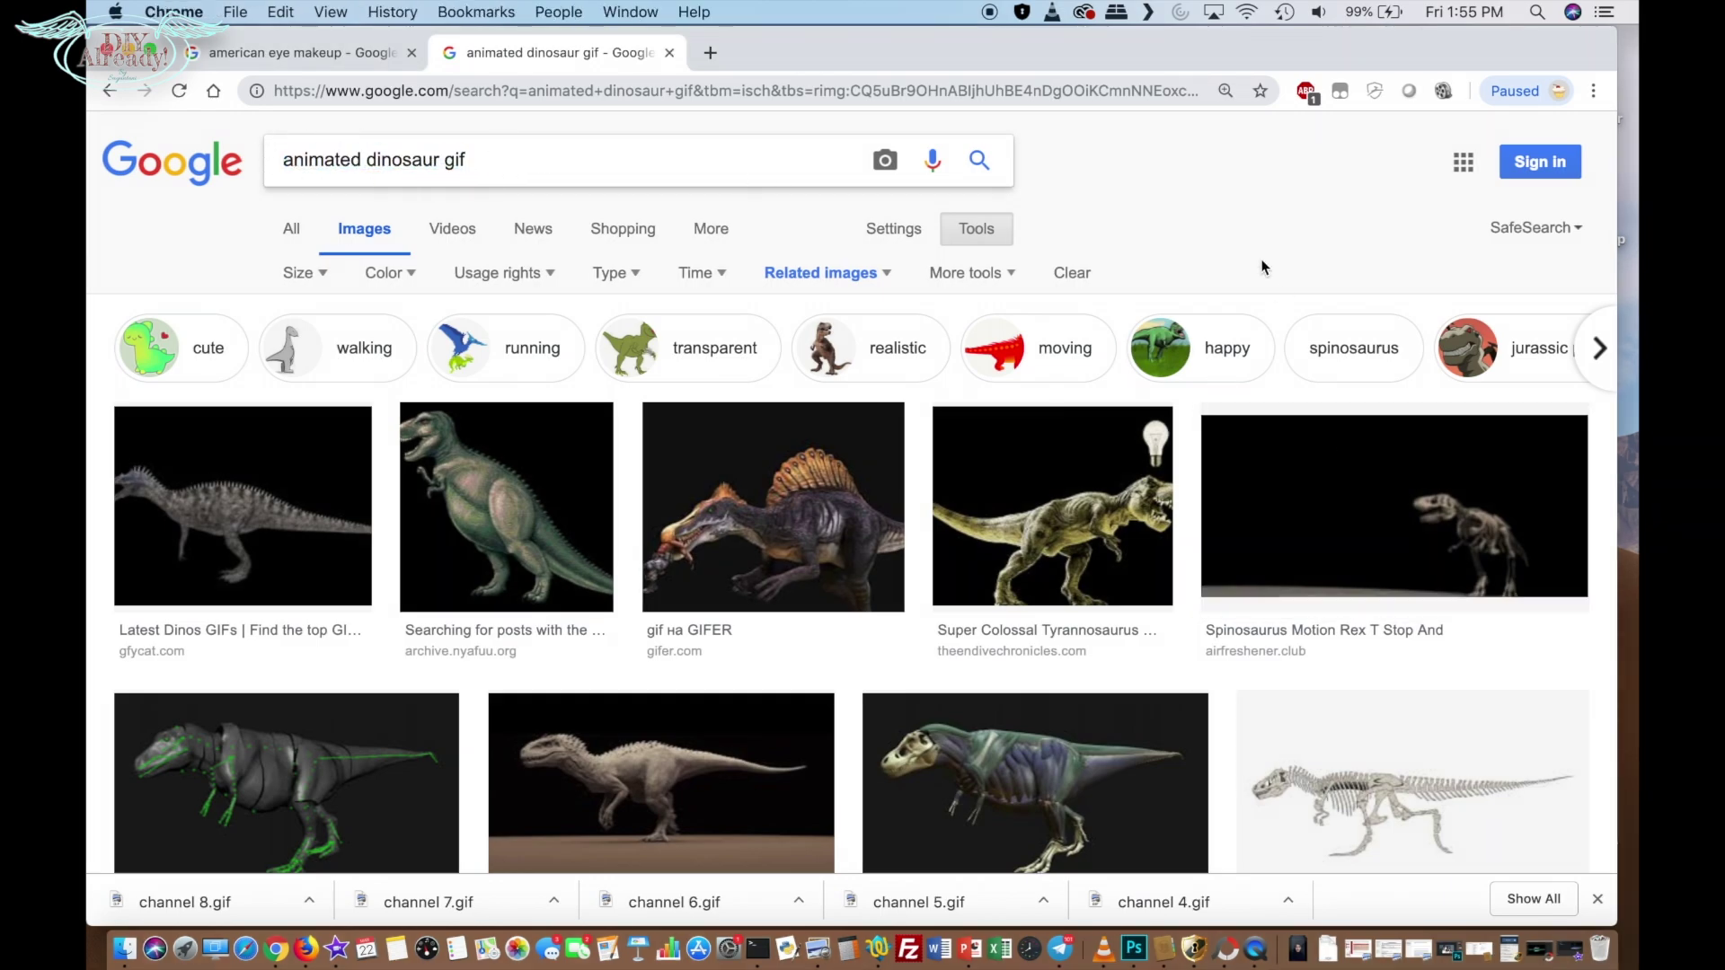
- Scroll to the walking dinosaur GIF and save the image under the name 'din'
{"action": "scroll", "coordinate": [1123, 512], "scroll_direction": "down", "scroll_amount": 20}
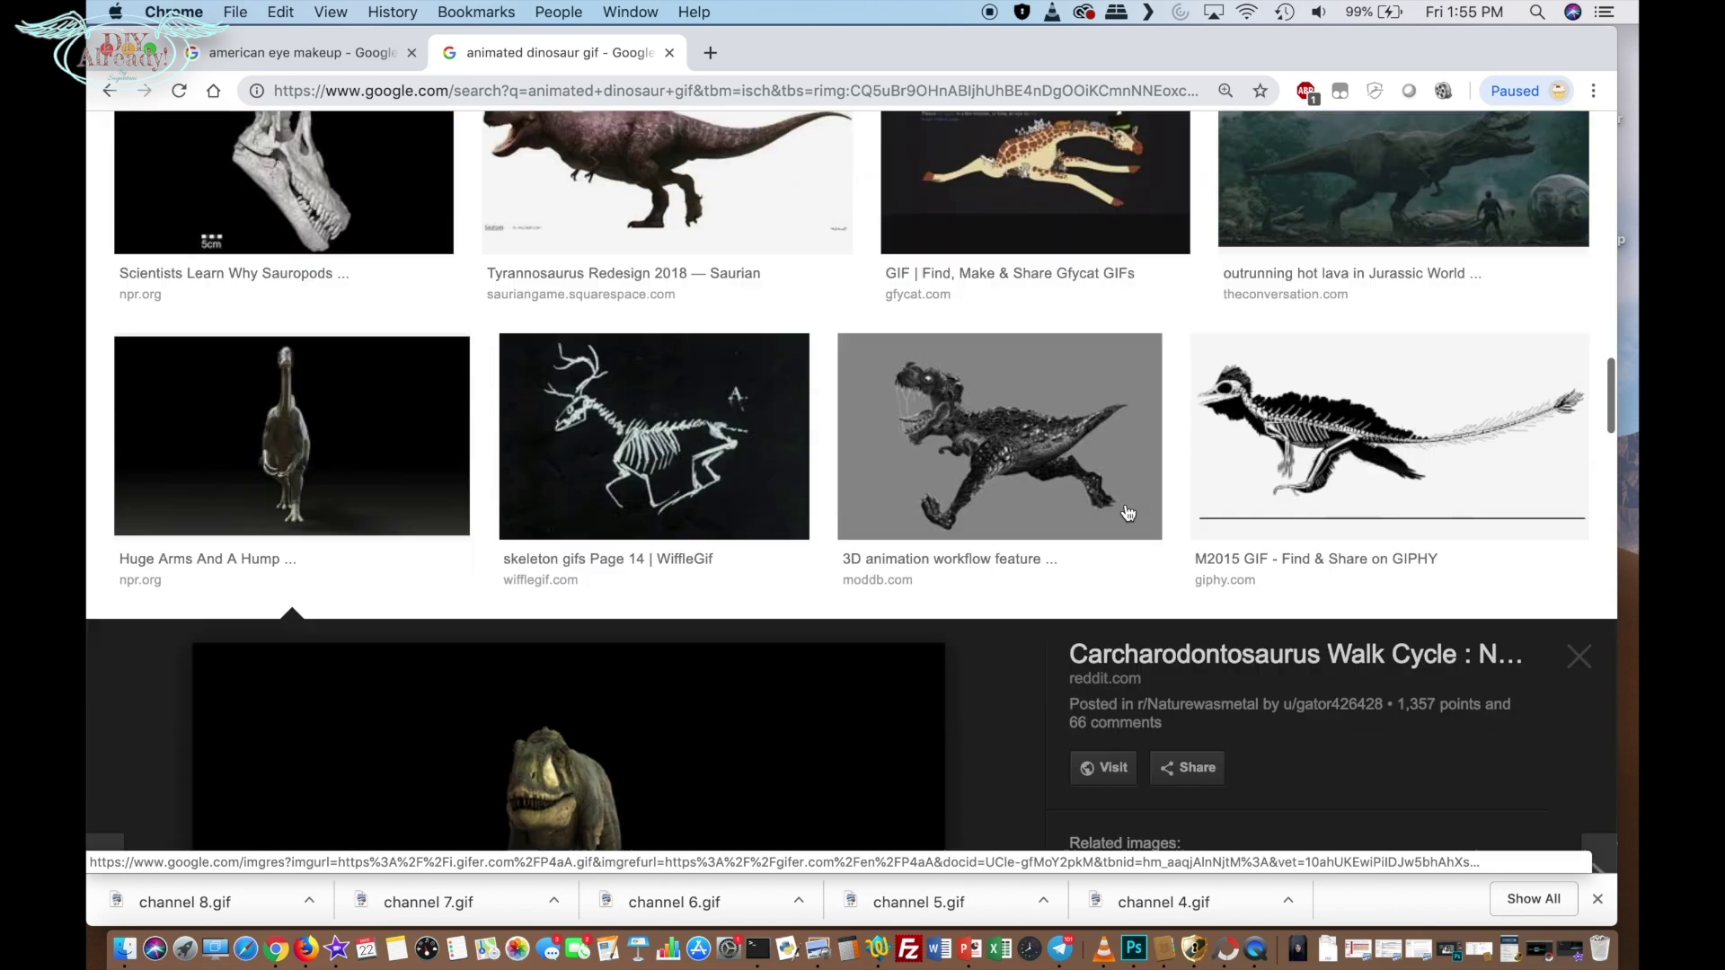
{"action": "scroll", "coordinate": [1128, 514], "scroll_direction": "down", "scroll_amount": 5}
{"action": "scroll", "coordinate": [636, 431], "scroll_direction": "up", "scroll_amount": 2}
{"action": "right_click", "coordinate": [635, 432]}
{"action": "left_click", "coordinate": [692, 575]}
{"action": "type", "text": "din"}
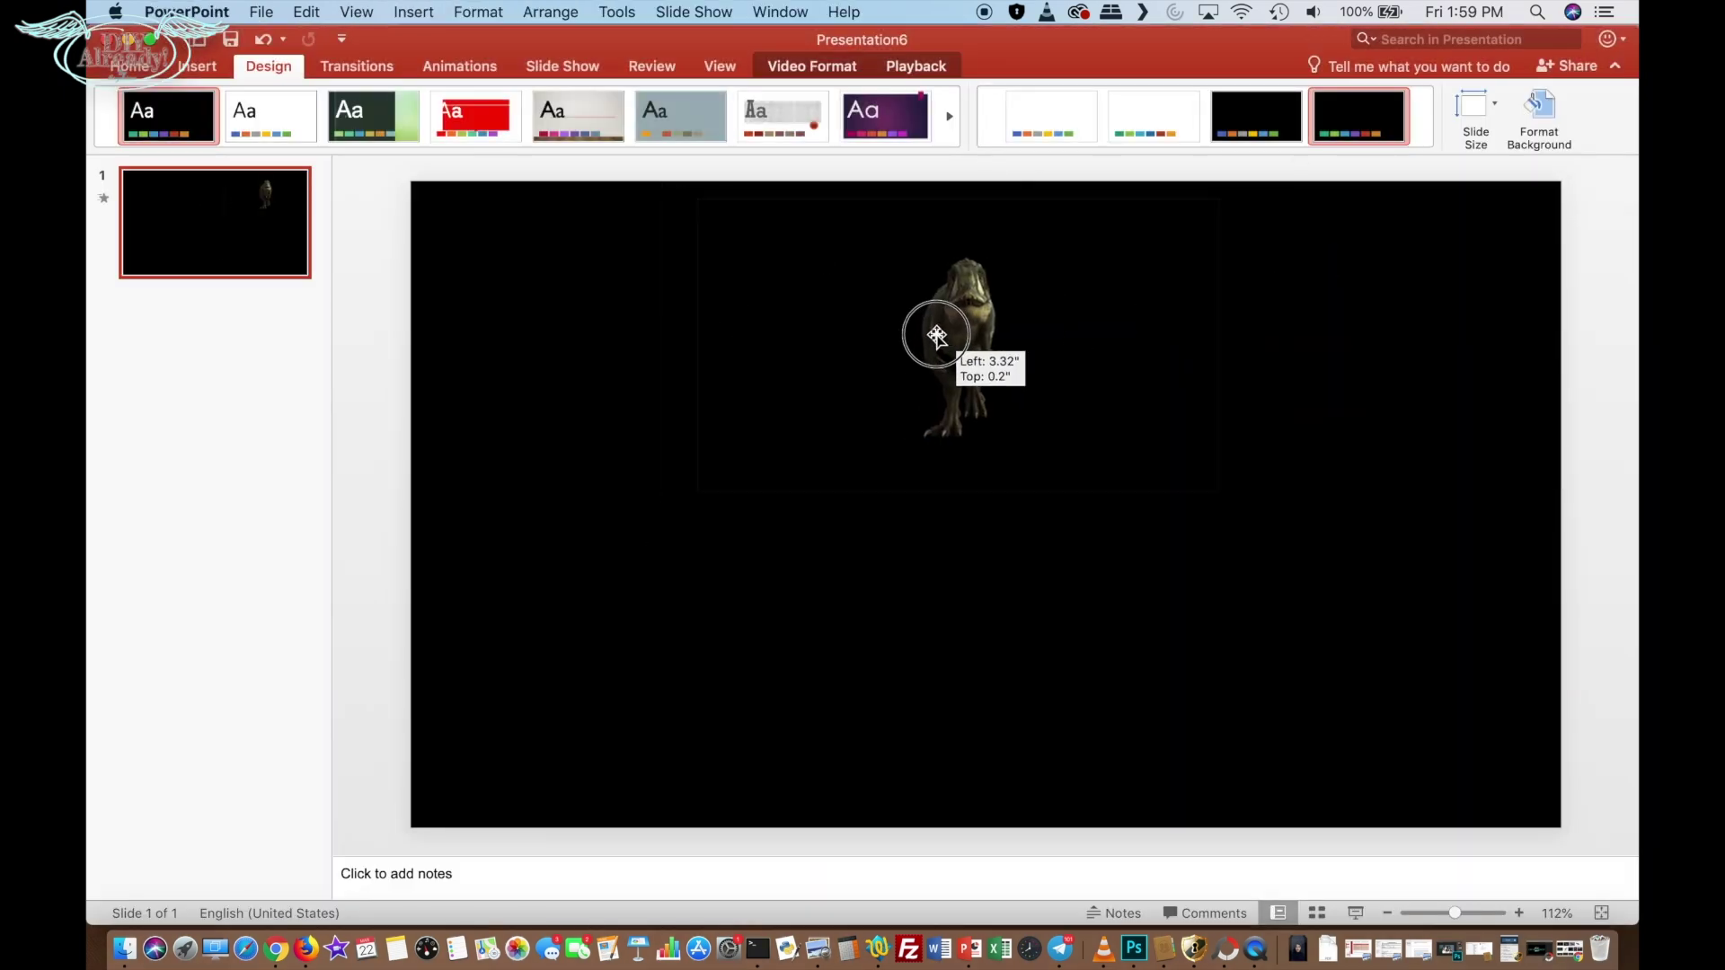
- Shrink the dinosaur video to the slide's top and position rotated copies at right and left
{"action": "left_click_drag", "start_coordinate": [932, 335], "coordinate": [1013, 285]}
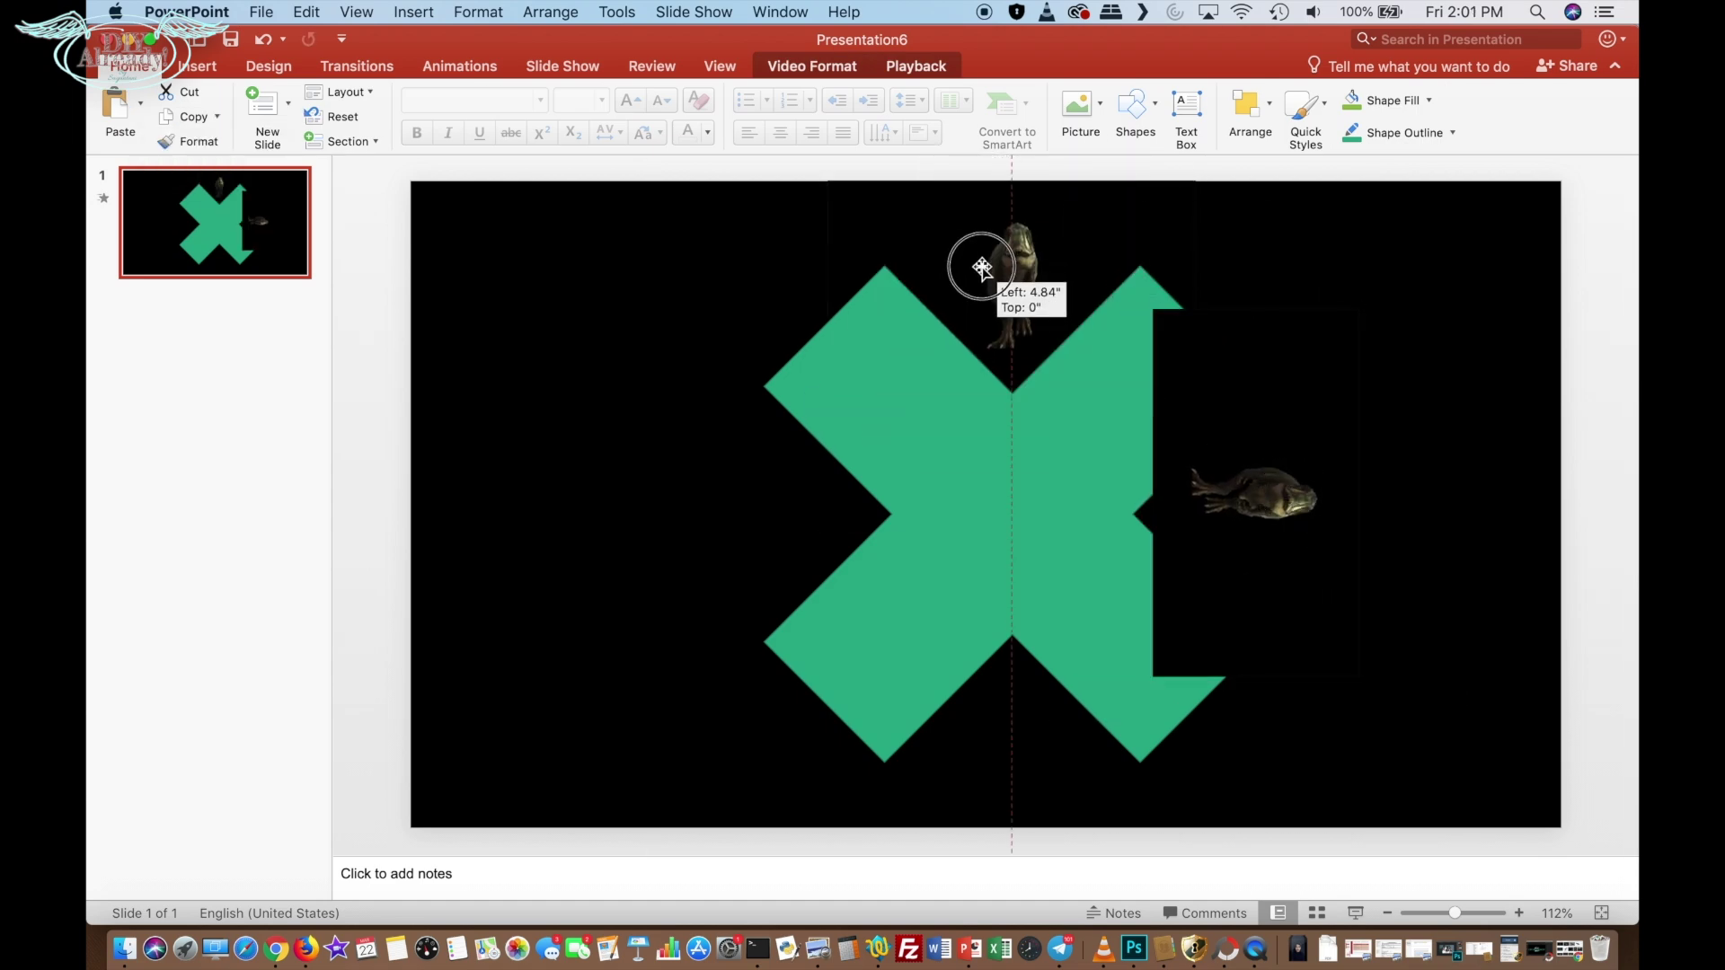
{"action": "left_click", "coordinate": [1005, 274]}
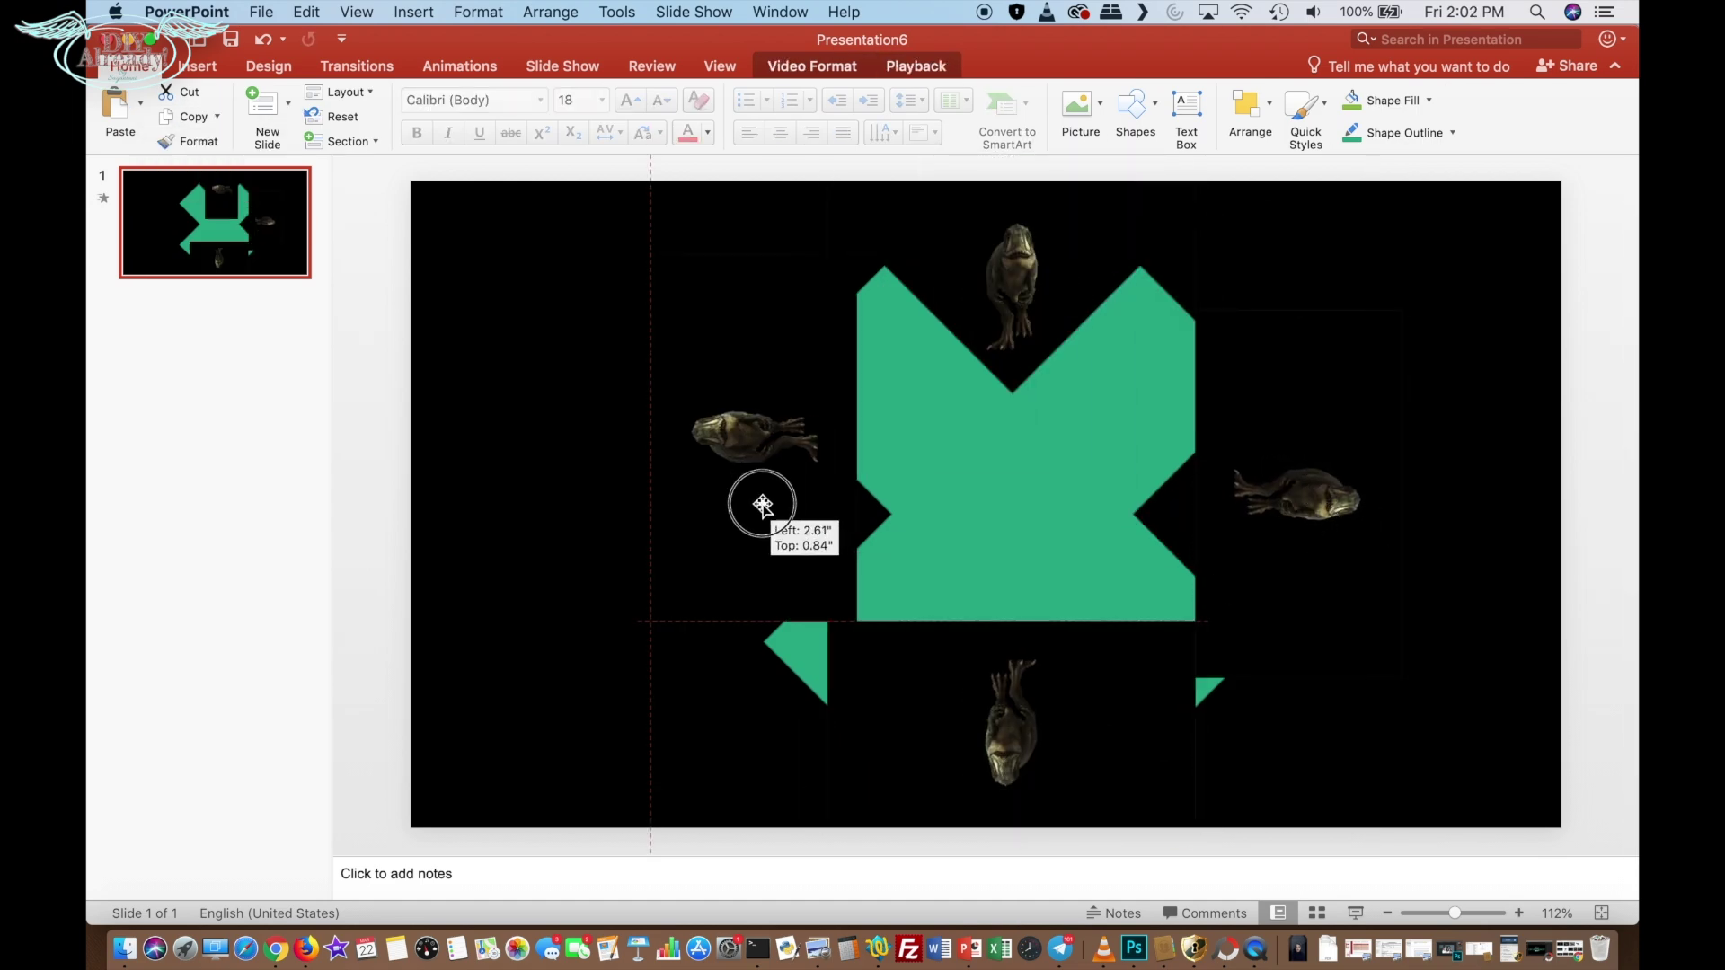
{"action": "left_click_drag", "start_coordinate": [759, 500], "coordinate": [675, 561]}
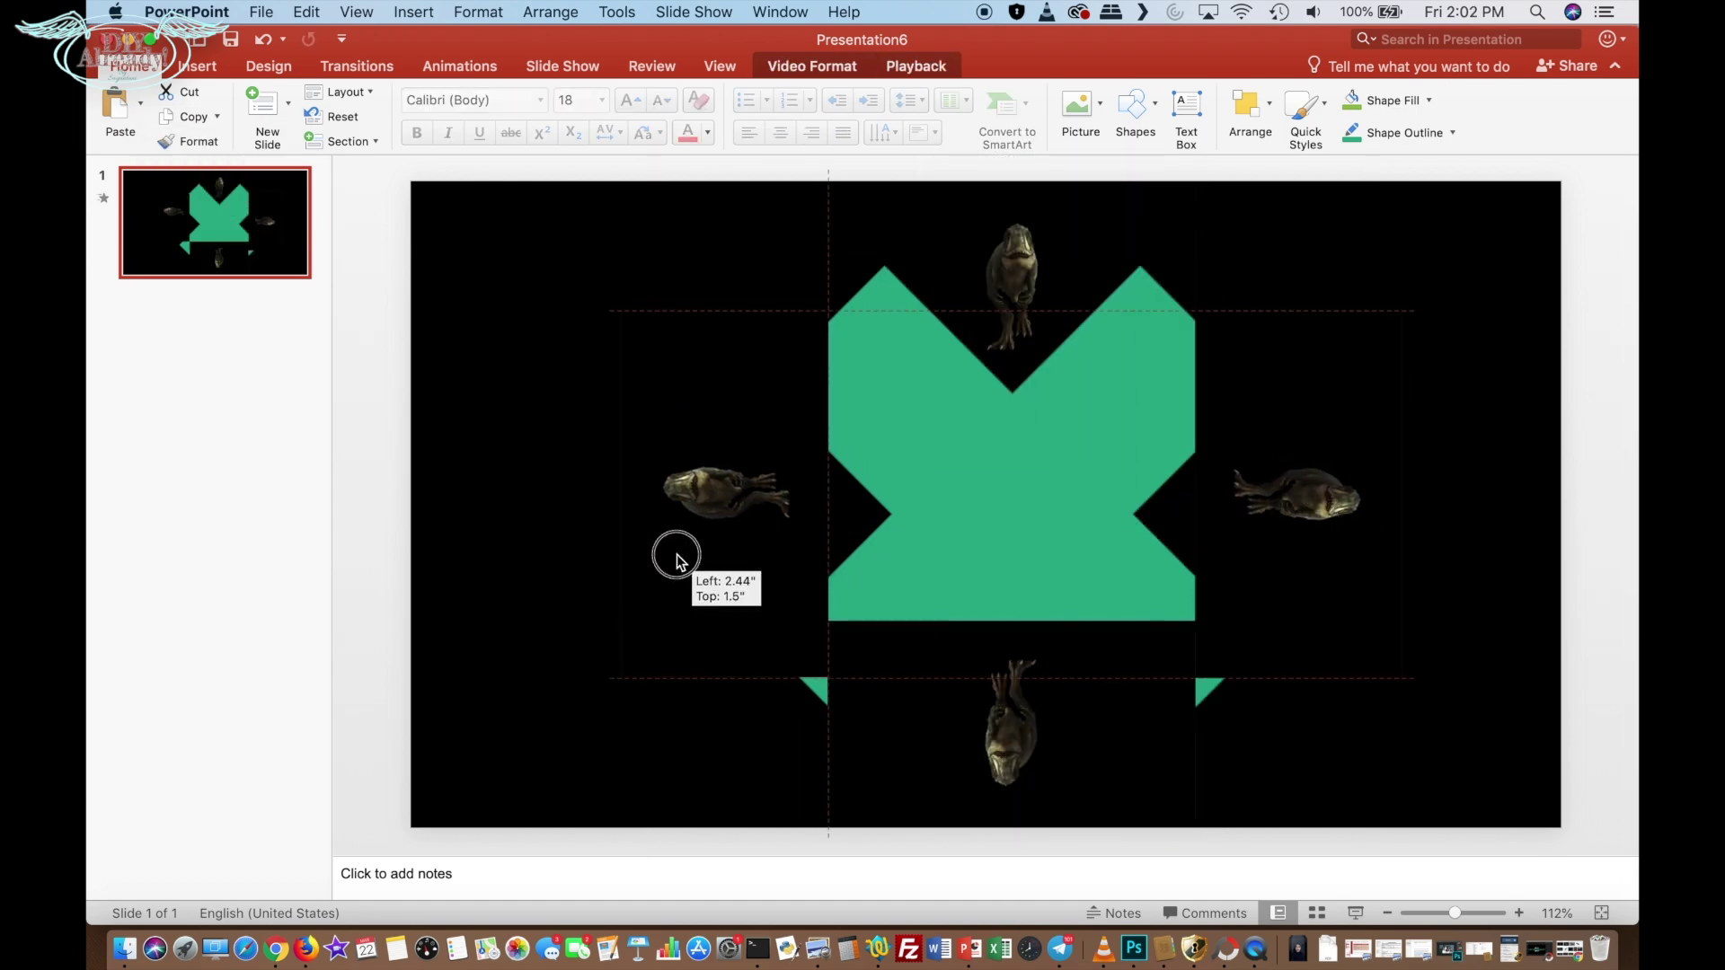